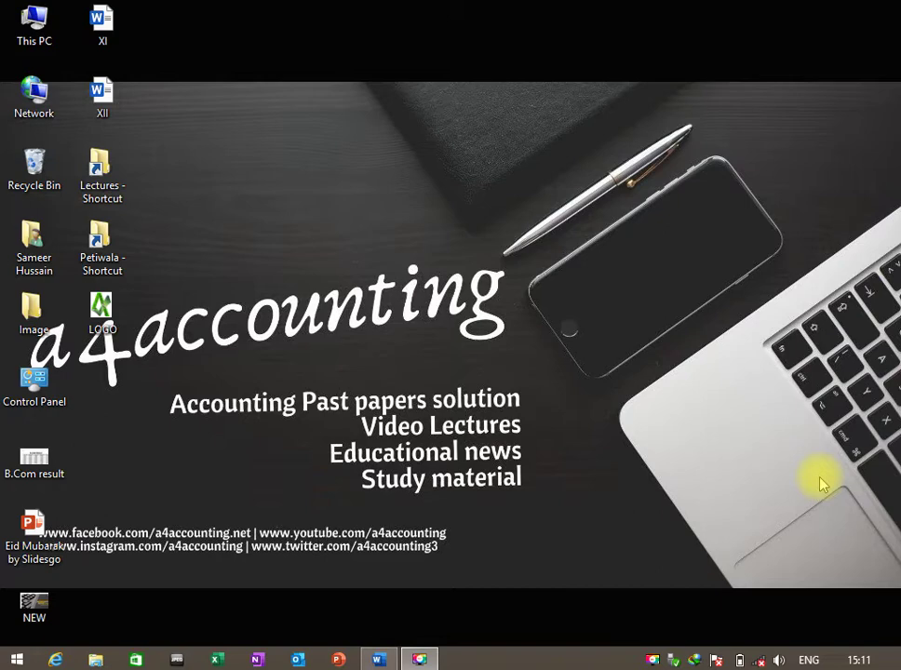
In the Word document, select the WORKING WITH SECTIONS and HYPERLINK lines.
left_click(381, 660)
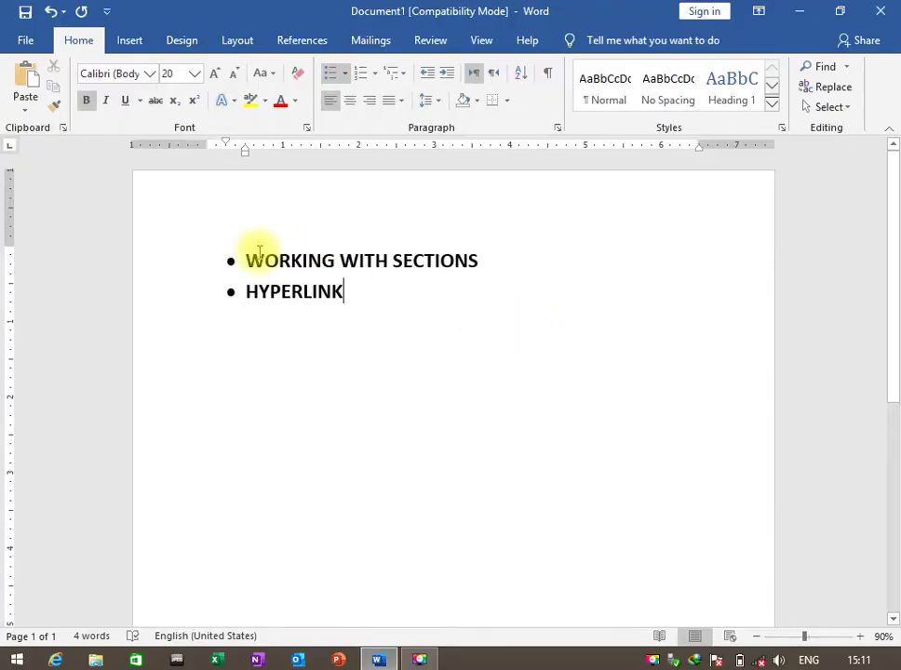
left_click_drag(247, 261, 425, 267)
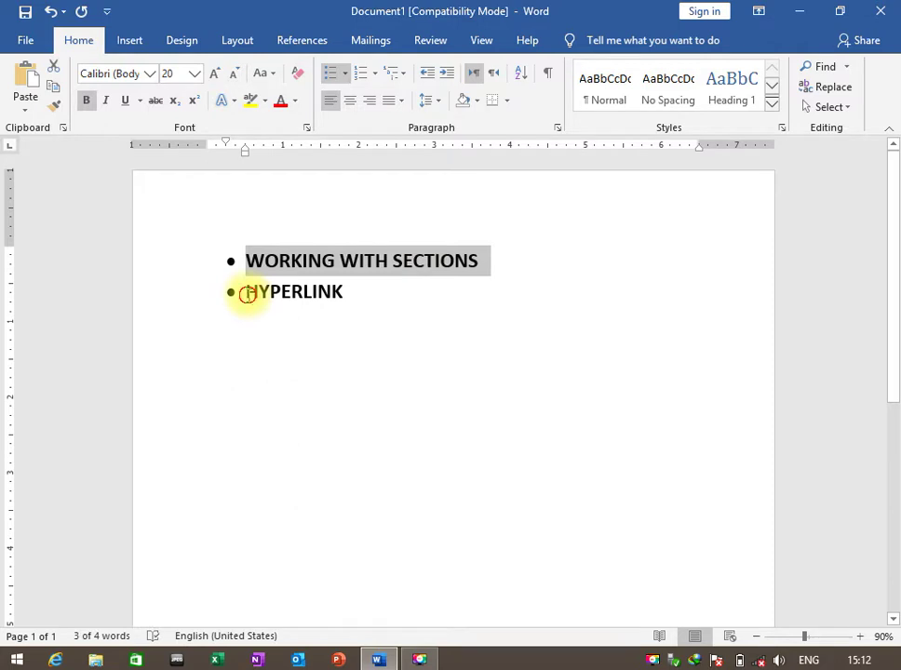
left_click_drag(247, 294, 343, 296)
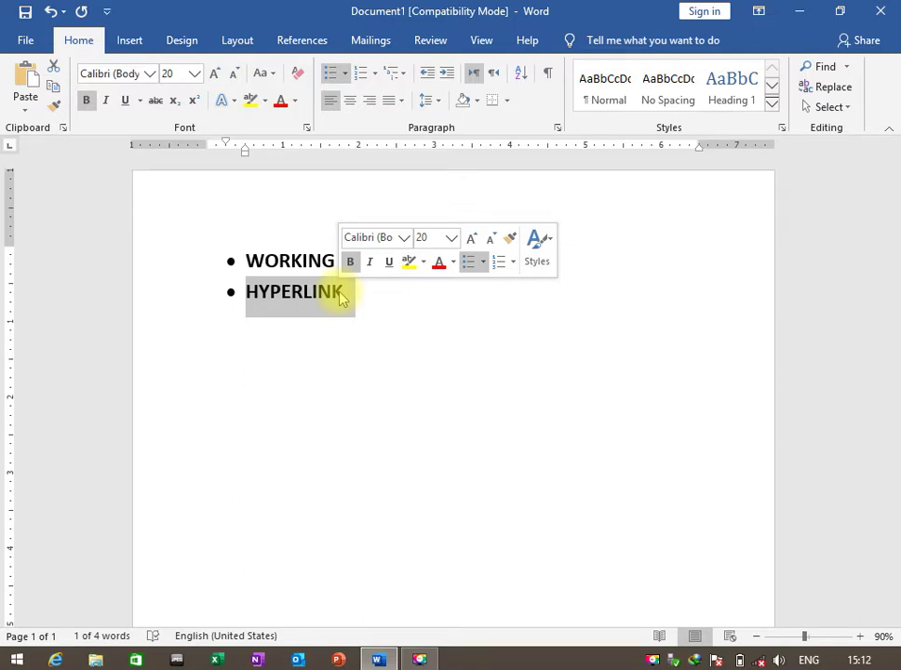
left_click(292, 261)
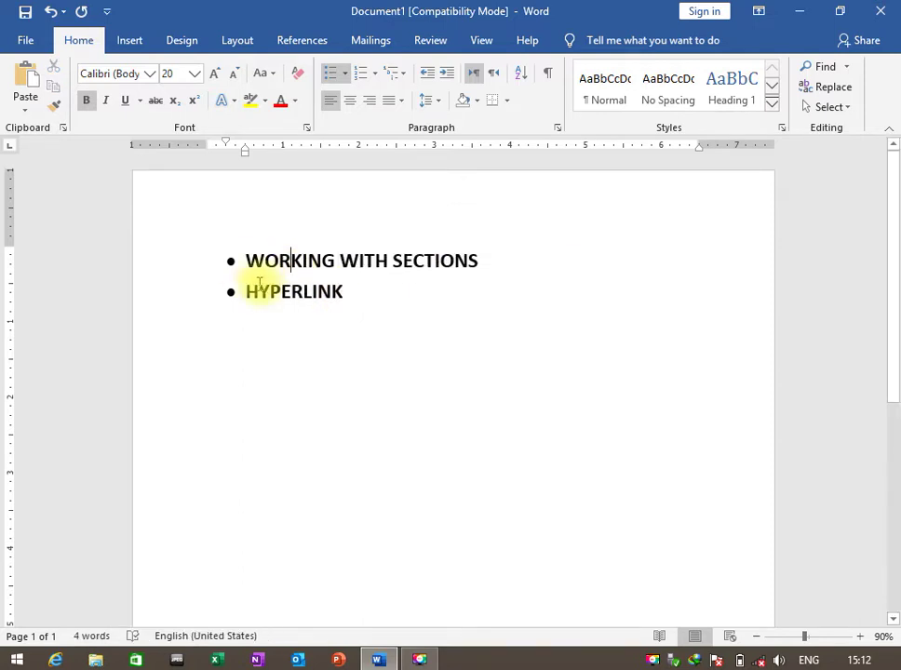
left_click_drag(246, 261, 448, 263)
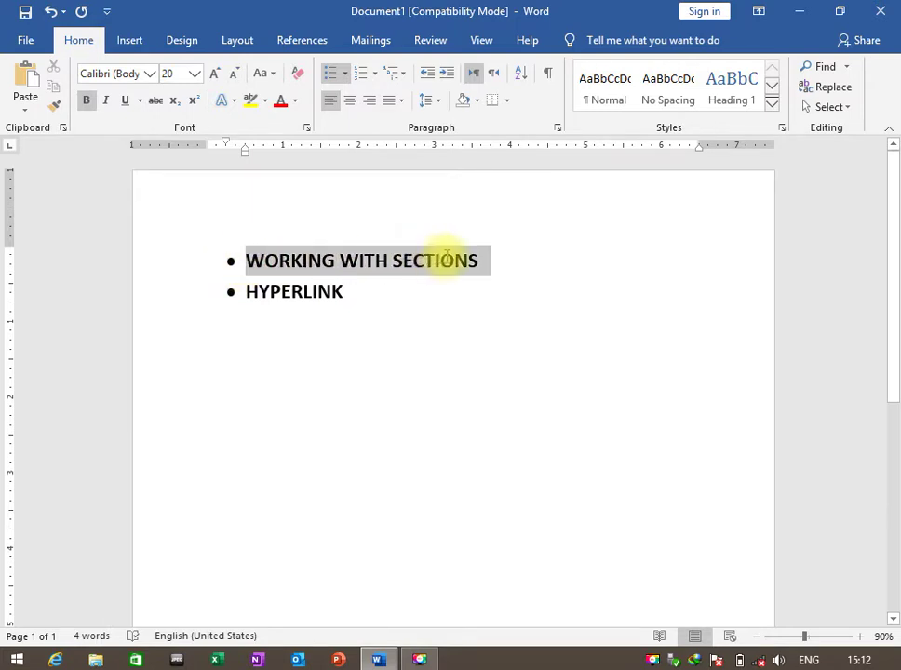
Minimize Word and start a blank PowerPoint presentation, placing the cursor in the title.
left_click(796, 11)
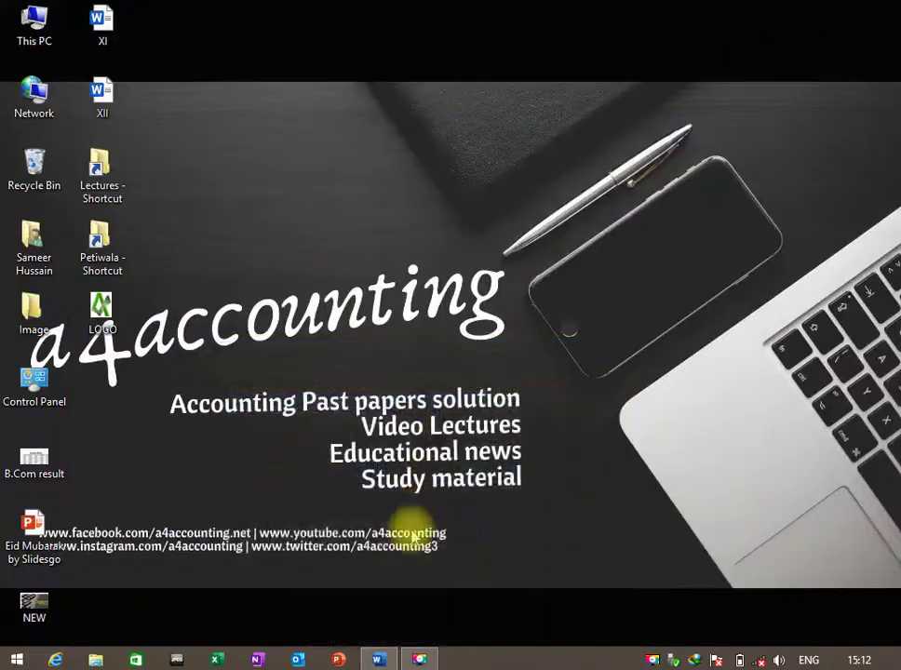
left_click(338, 659)
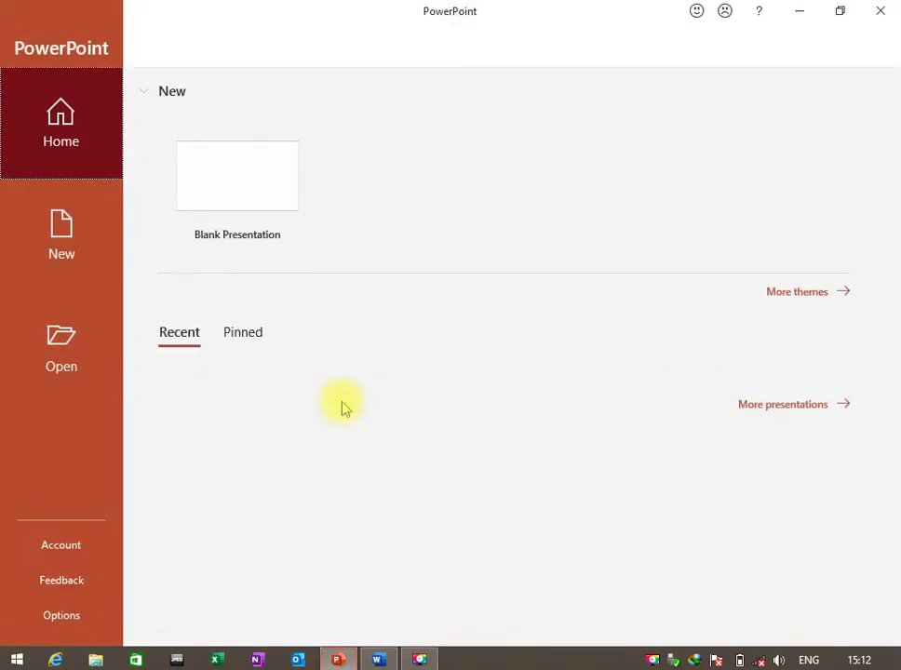
left_click(261, 186)
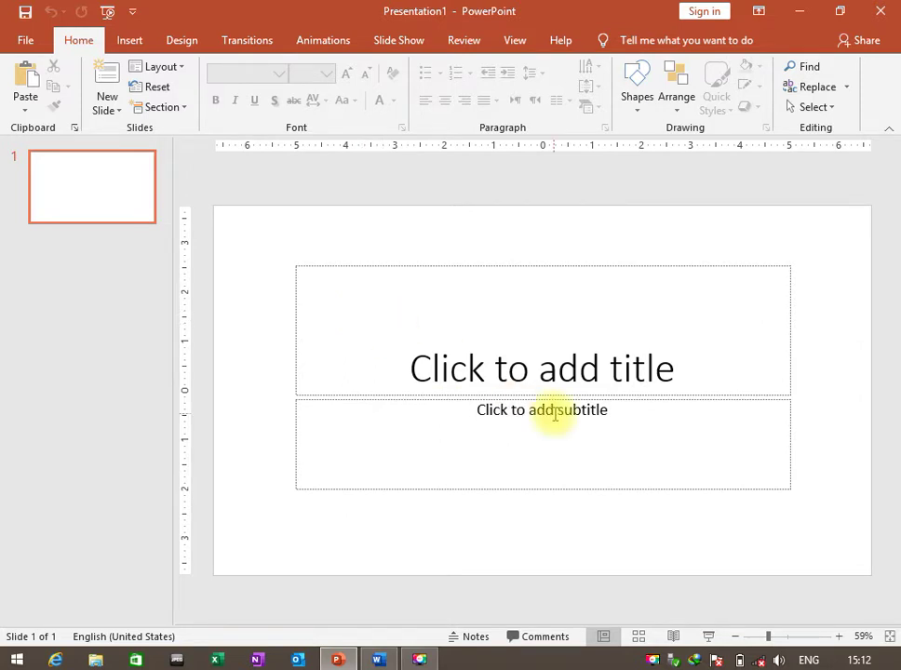
left_click(526, 368)
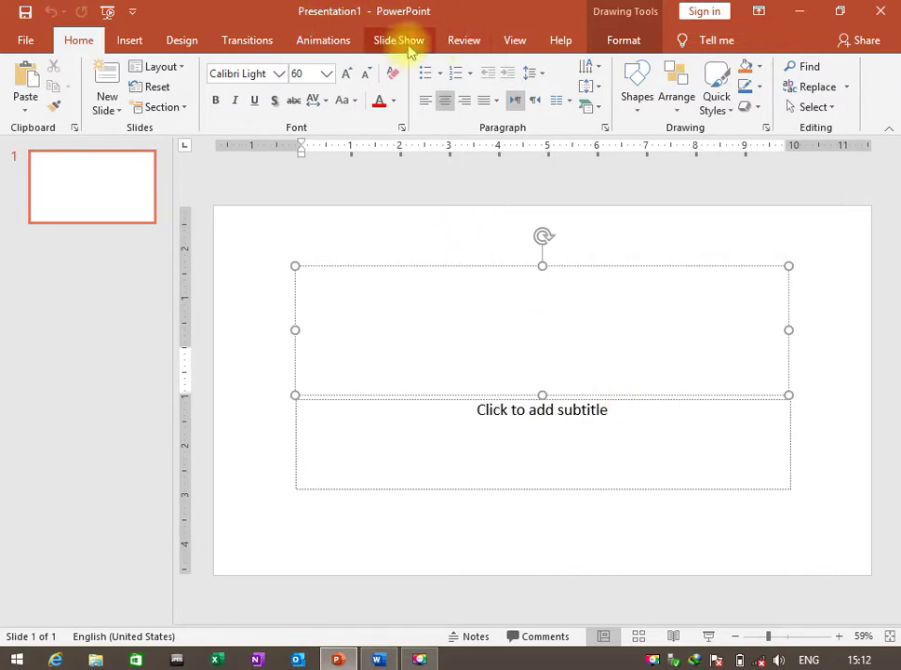
left_click(180, 42)
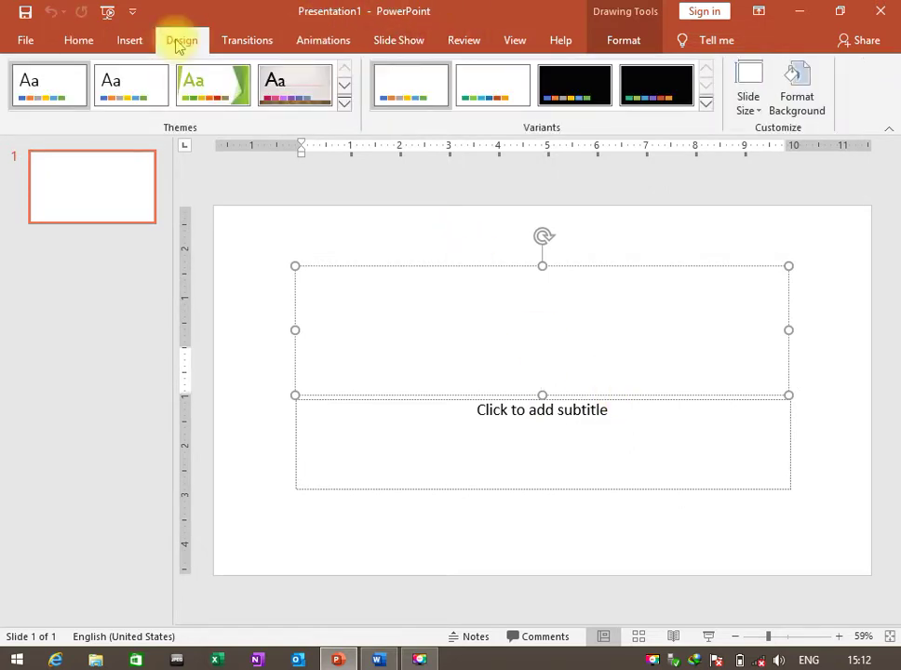
left_click(67, 41)
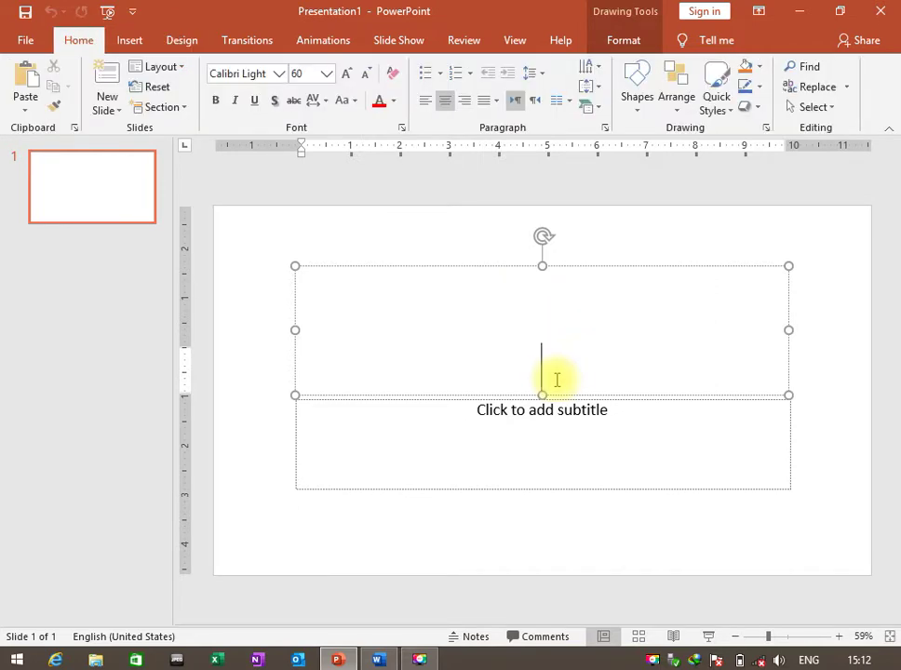
Title the slide MICROSOFT WORD 2016 with text shadow at 66 pt.
type("MICROSO")
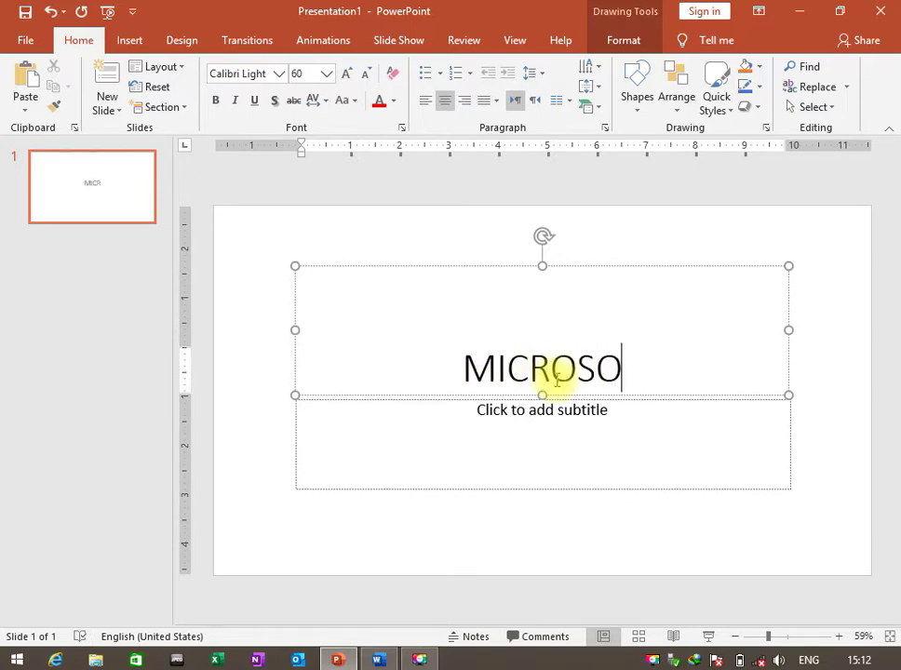
type("FT WOR")
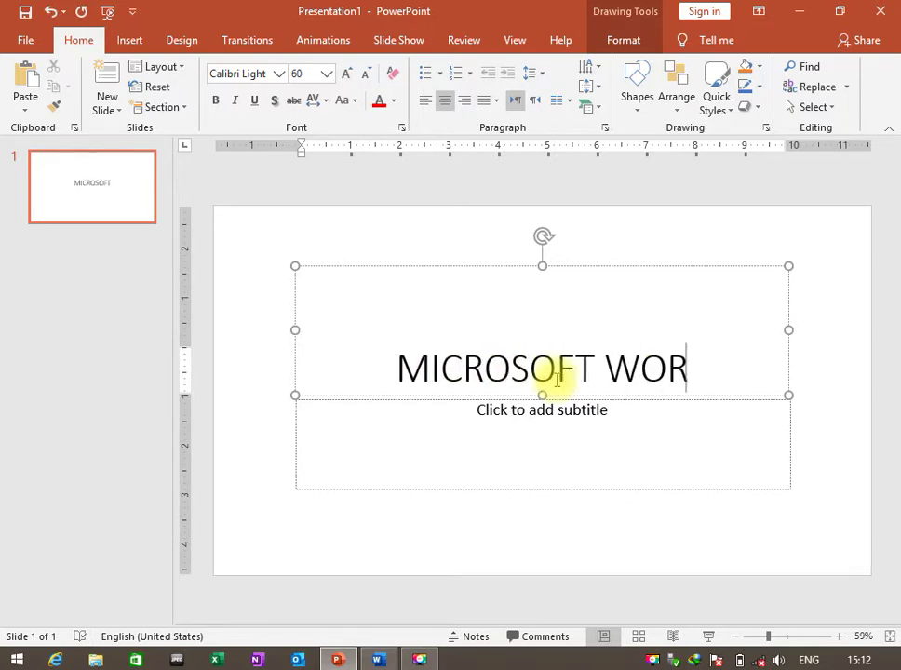
type("D 2016")
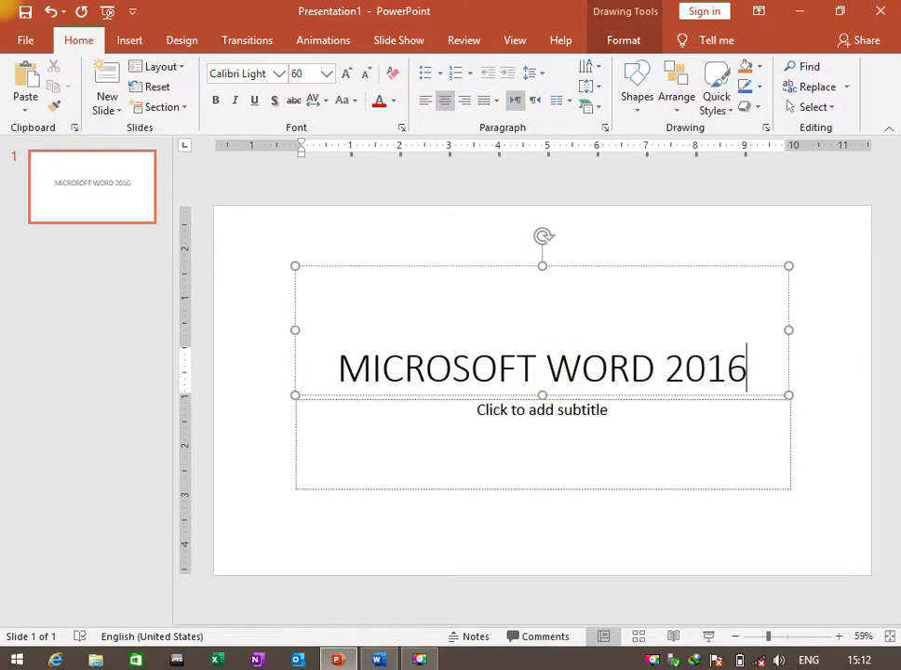
key("shift+Home")
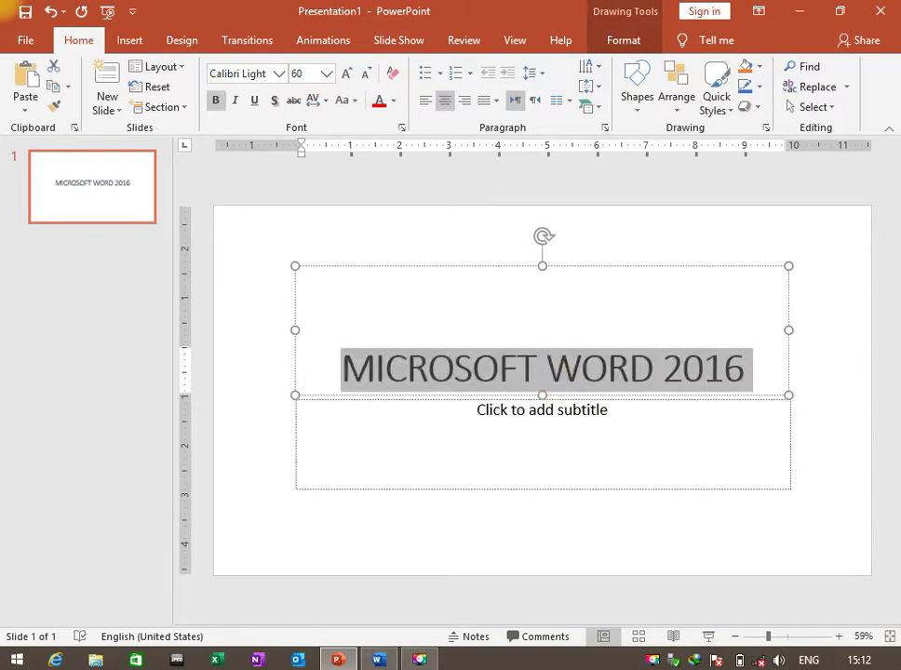
left_click(274, 101)
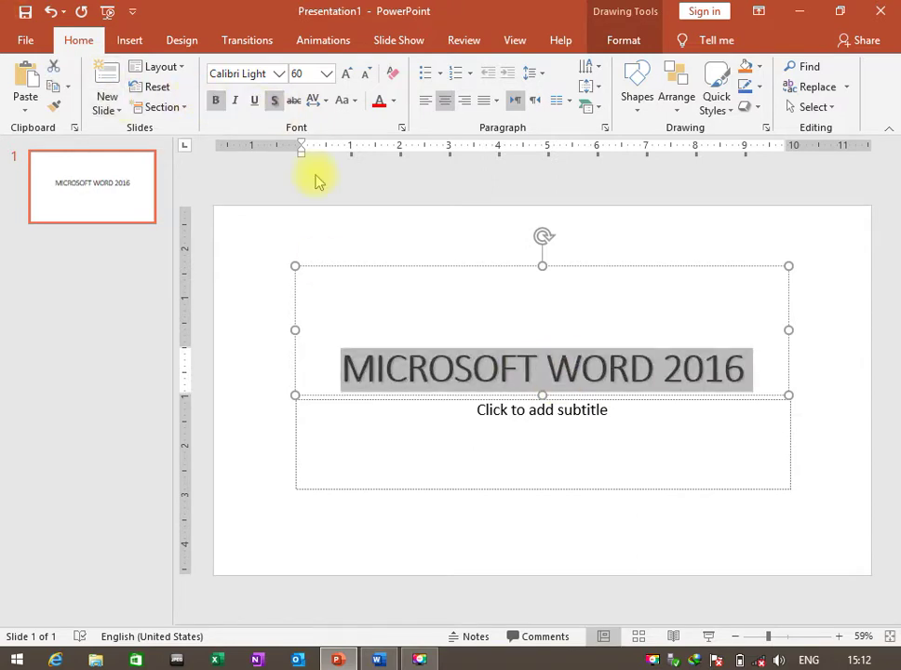
key("ctrl+bracketright")
key("ctrl+bracketright")
key("ctrl+bracketleft")
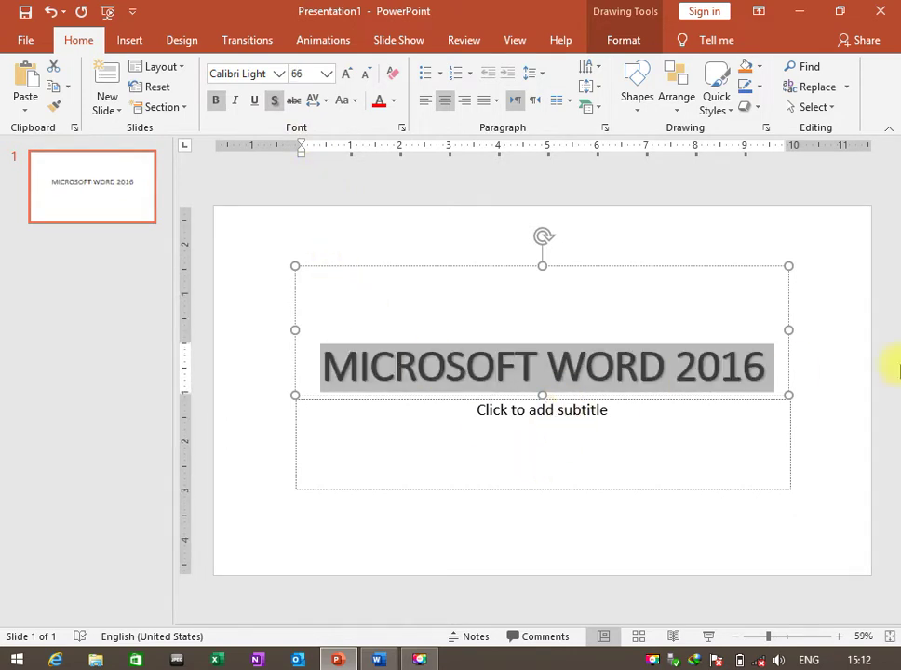
Delete the empty subtitle box from the title slide.
left_click(829, 382)
left_click(790, 412)
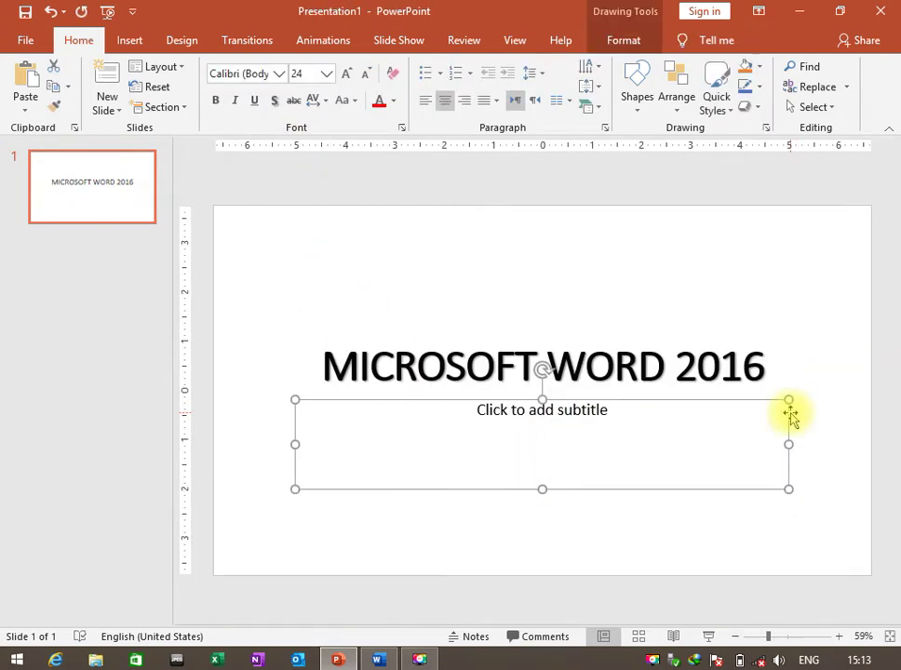
key("Delete")
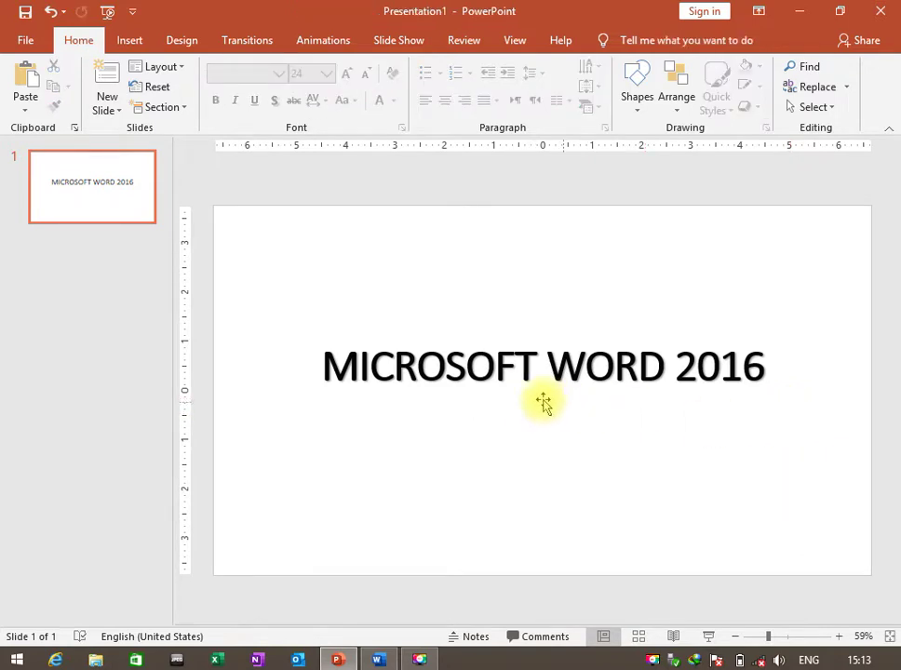
left_click(63, 199)
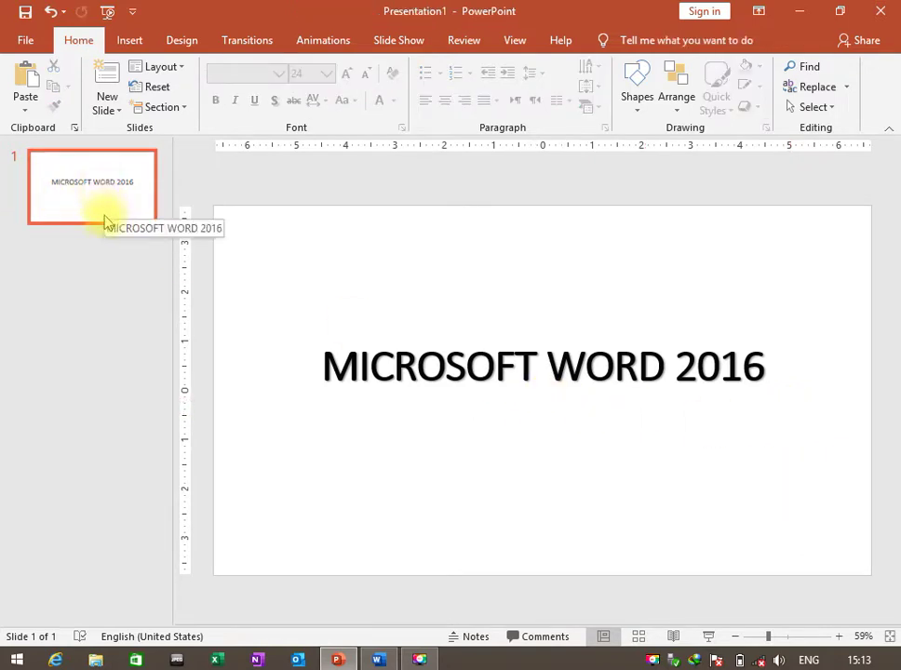
Add a Title and Content slide titled CLIPBOARD, enlarged to 72 pt.
left_click(109, 110)
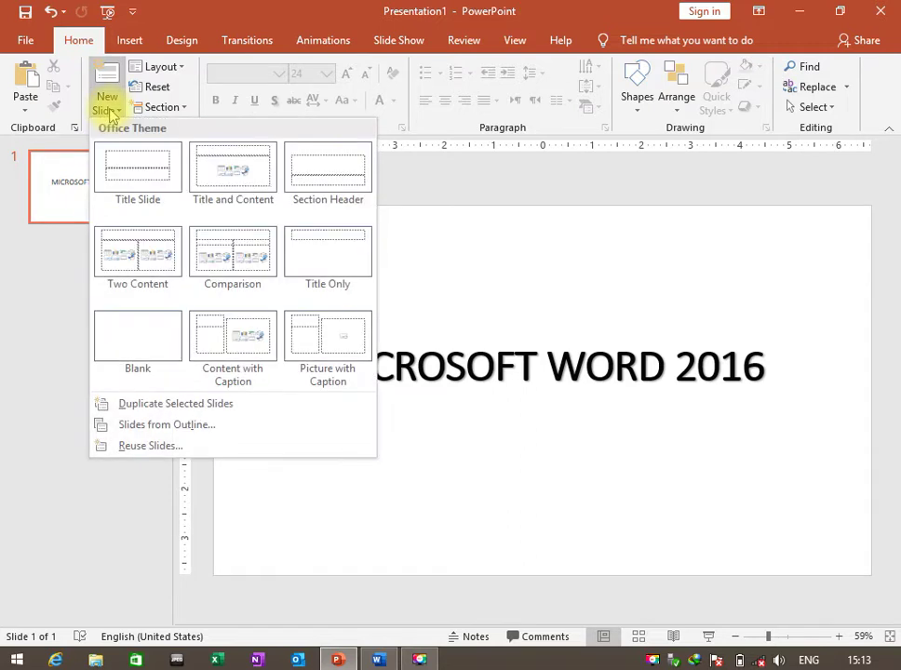
left_click(250, 198)
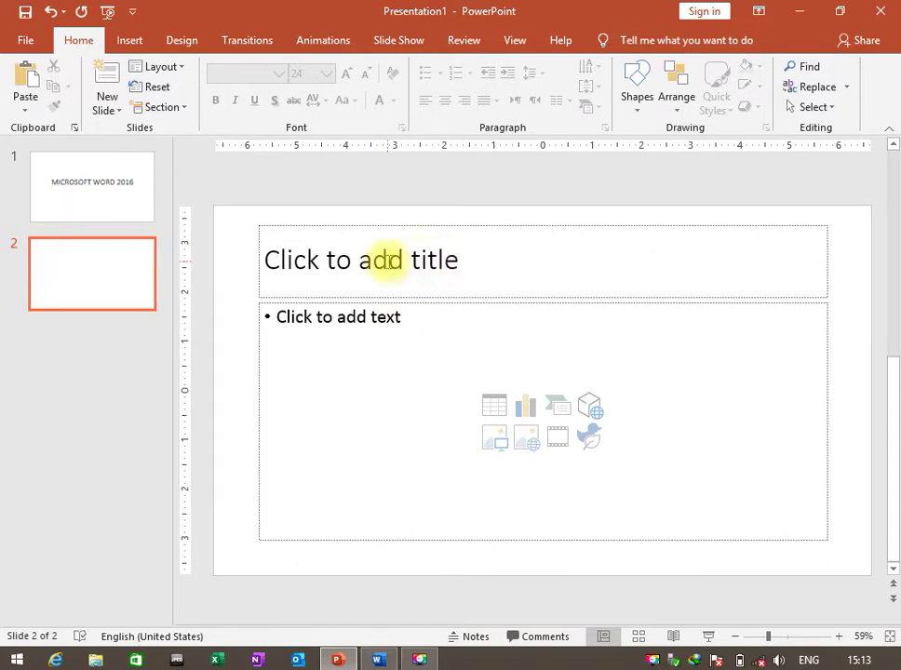
left_click(381, 655)
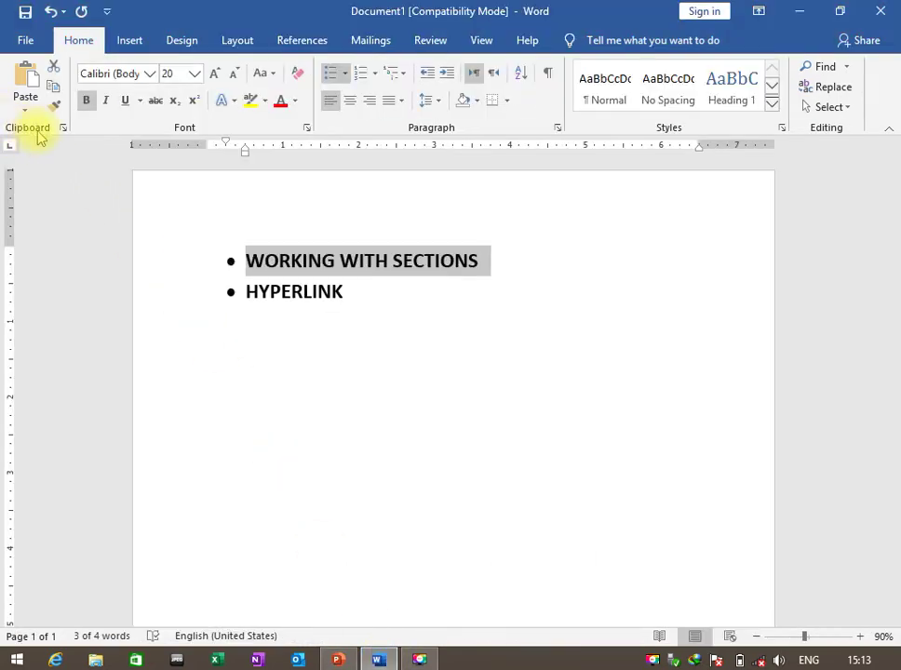
left_click(336, 659)
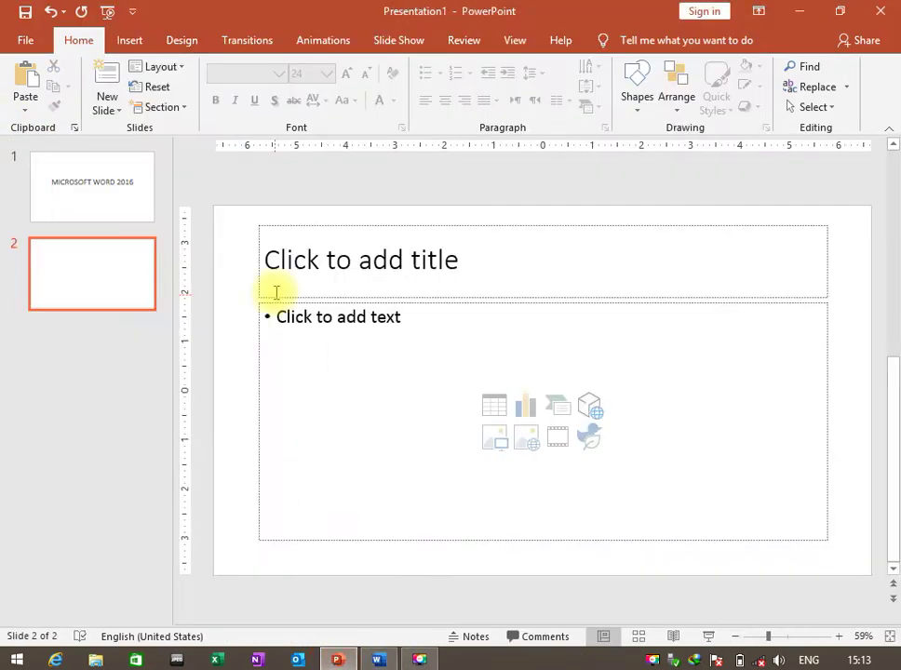
left_click(293, 267)
type("C")
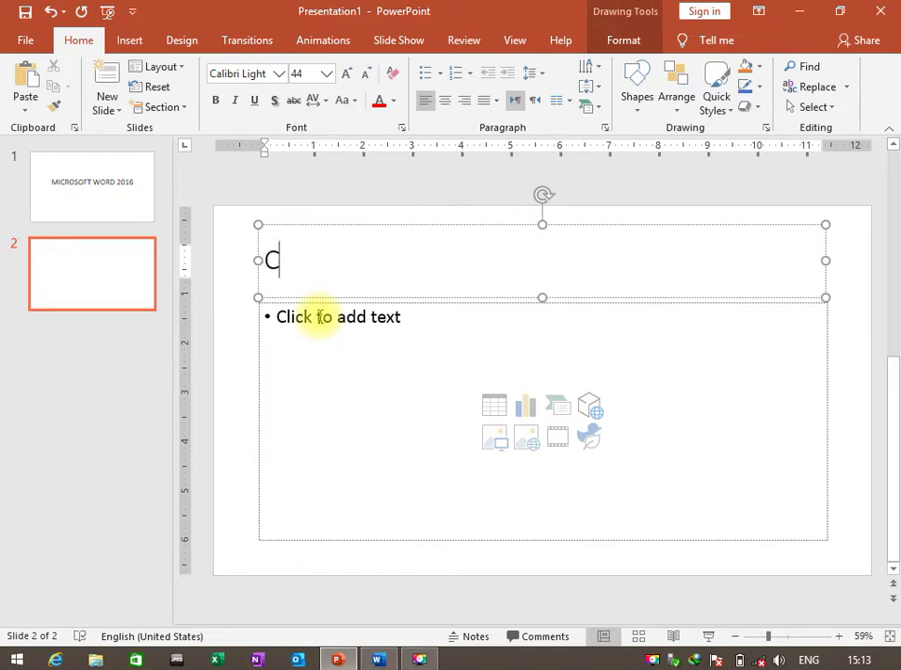
type("LIPBOARD")
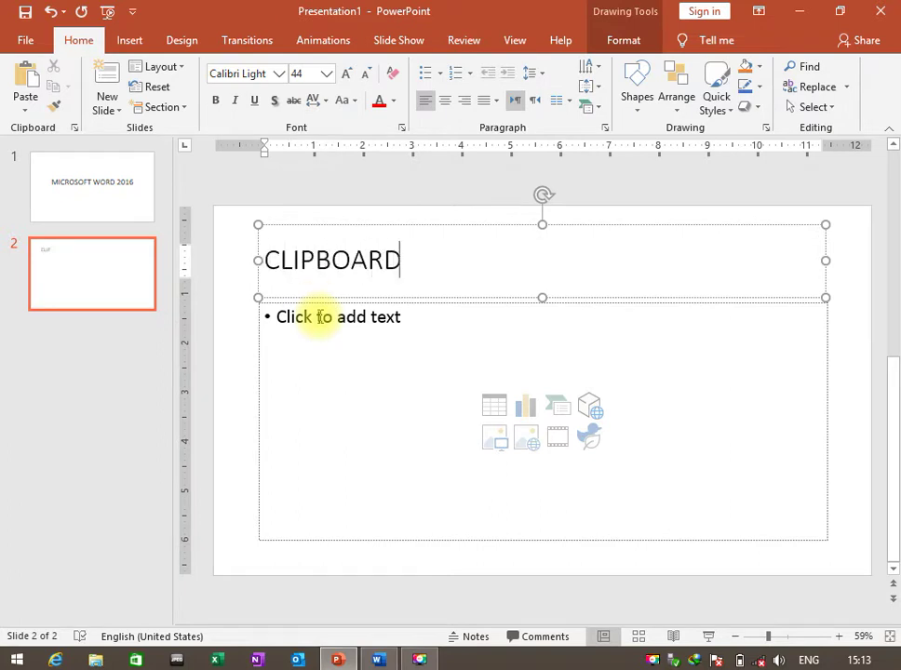
key("ctrl+a")
key("ctrl+shift+period")
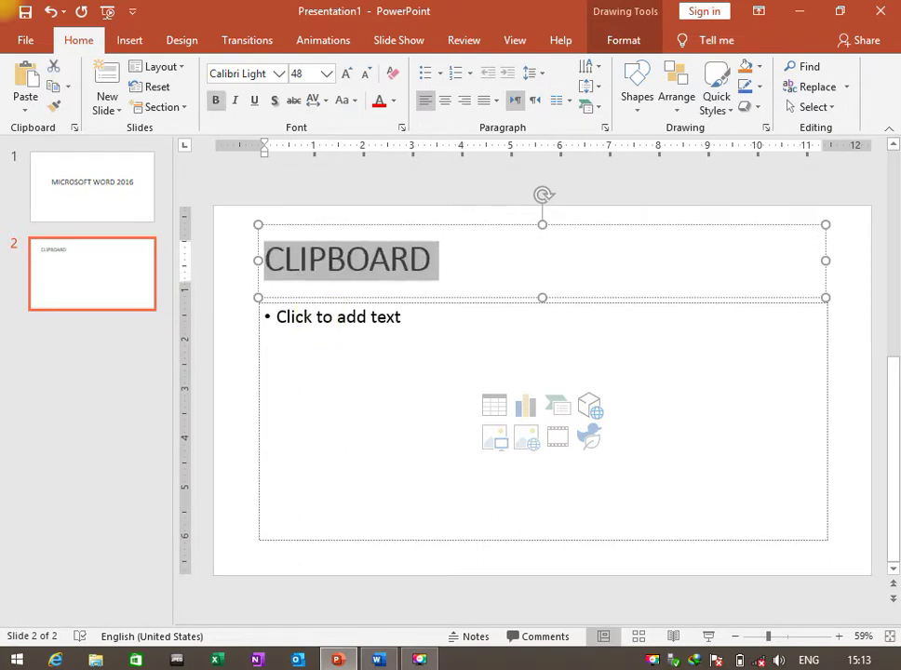
key("ctrl+shift+period")
key("ctrl+shift+period")
key("ctrl+shift+period")
key("ctrl+shift+period")
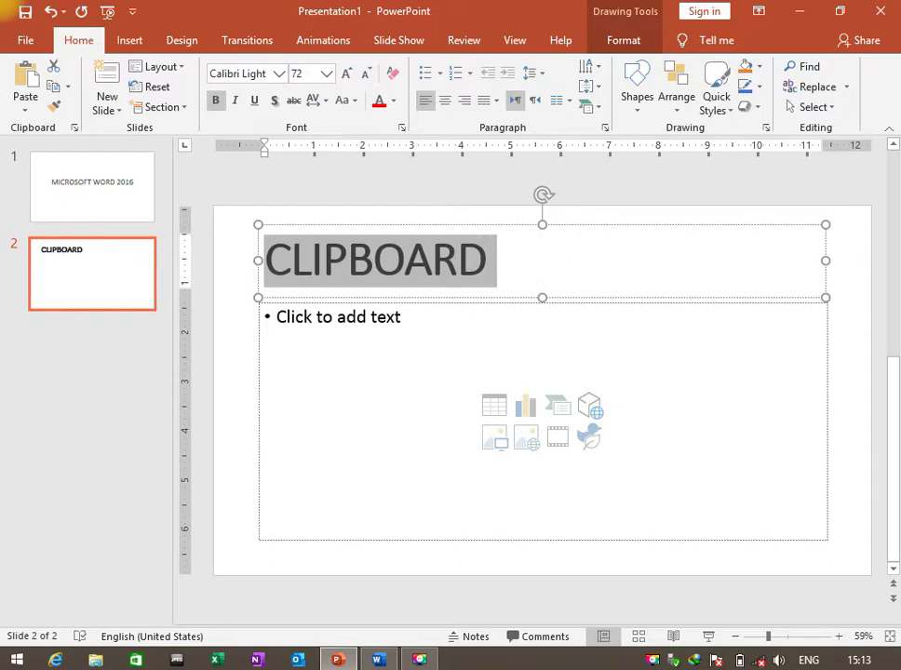
List the bullets CUST, COPY, PASTE and FORMAT PAINTER on the CLIPBOARD slide.
left_click(334, 324)
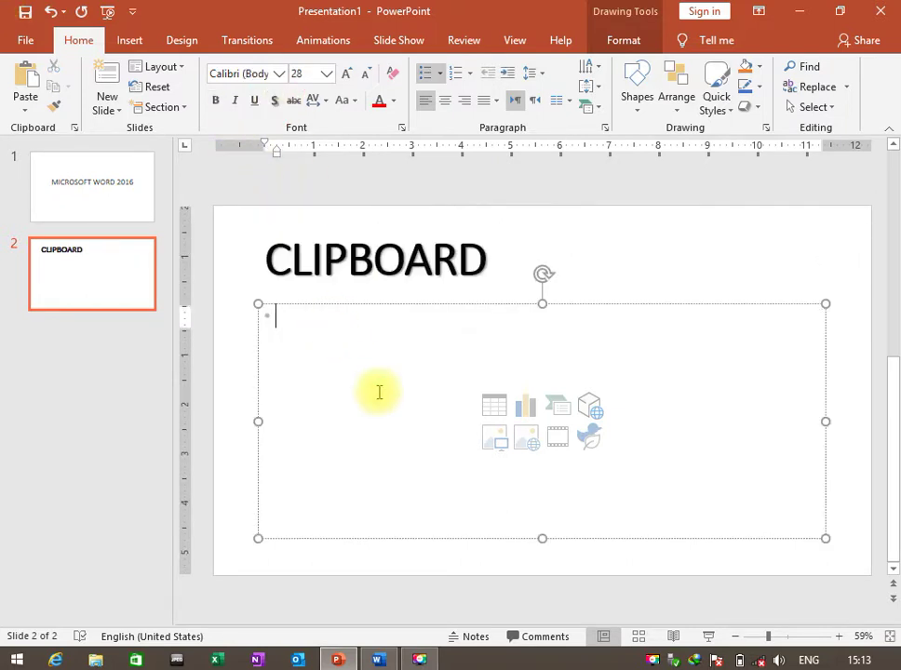
type("CUST")
key("Return")
type("COPY")
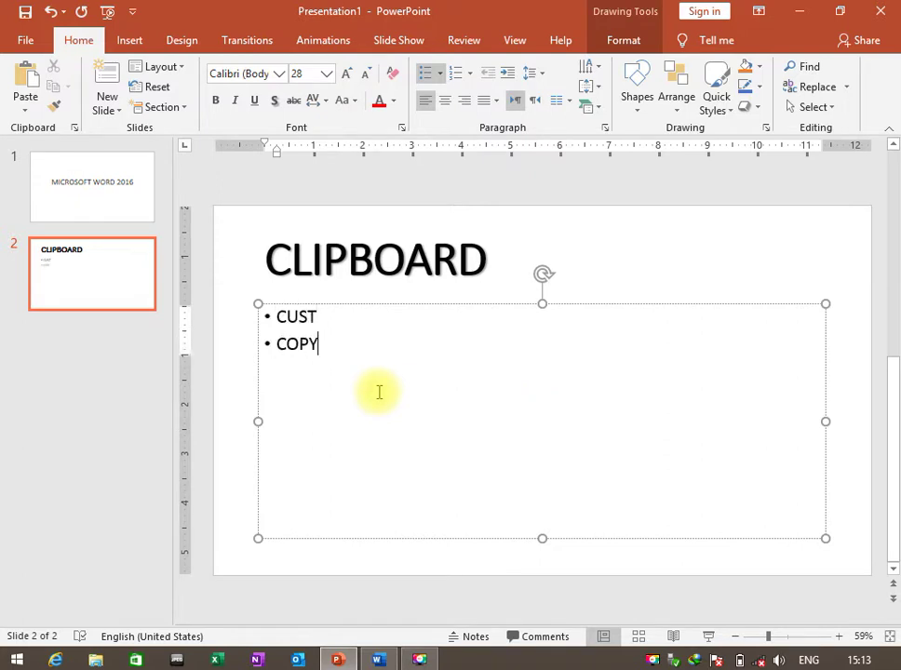
key("Return")
type("P[AS")
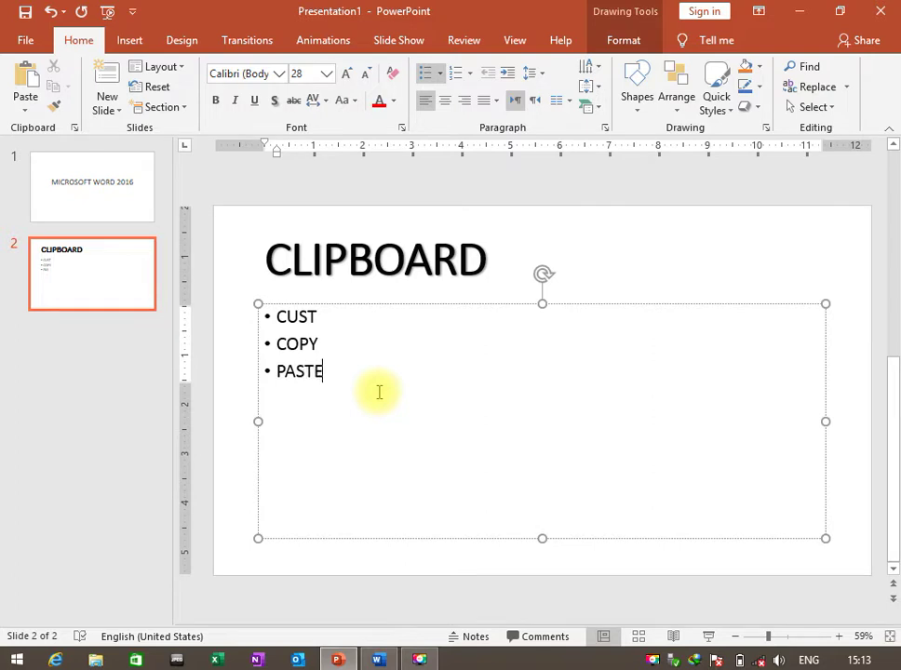
key("Return")
type("FORMAT PAINTER")
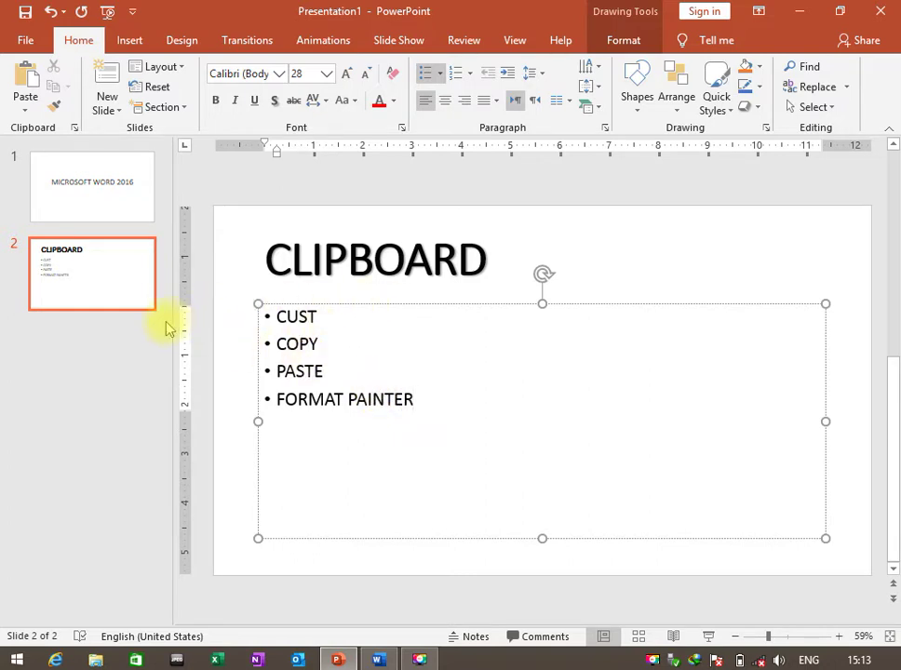
left_click(141, 342)
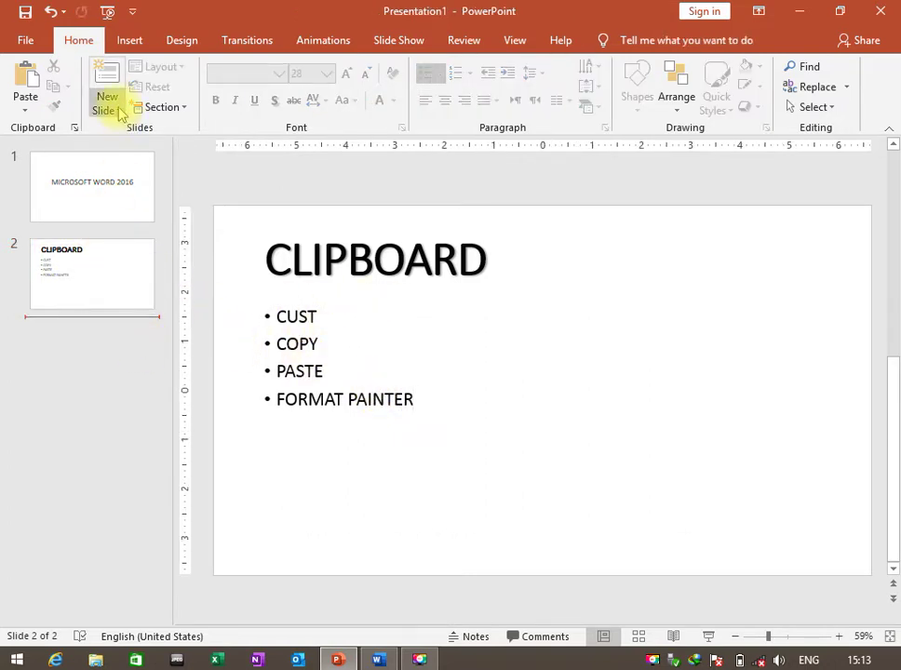
Duplicate the CLIPBOARD slide as slide 3.
left_click(119, 113)
left_click(3, 456)
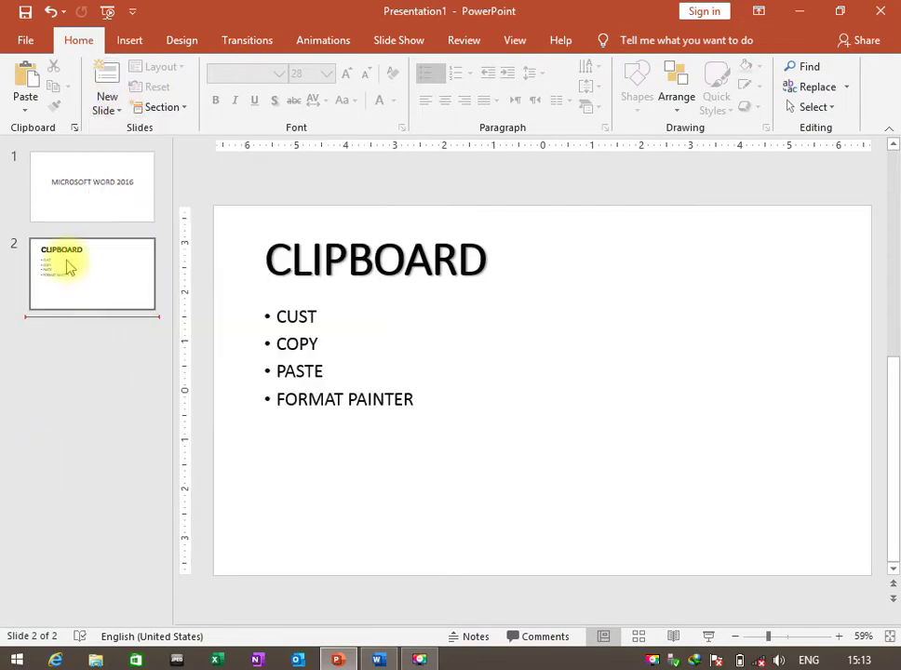
left_click(67, 267)
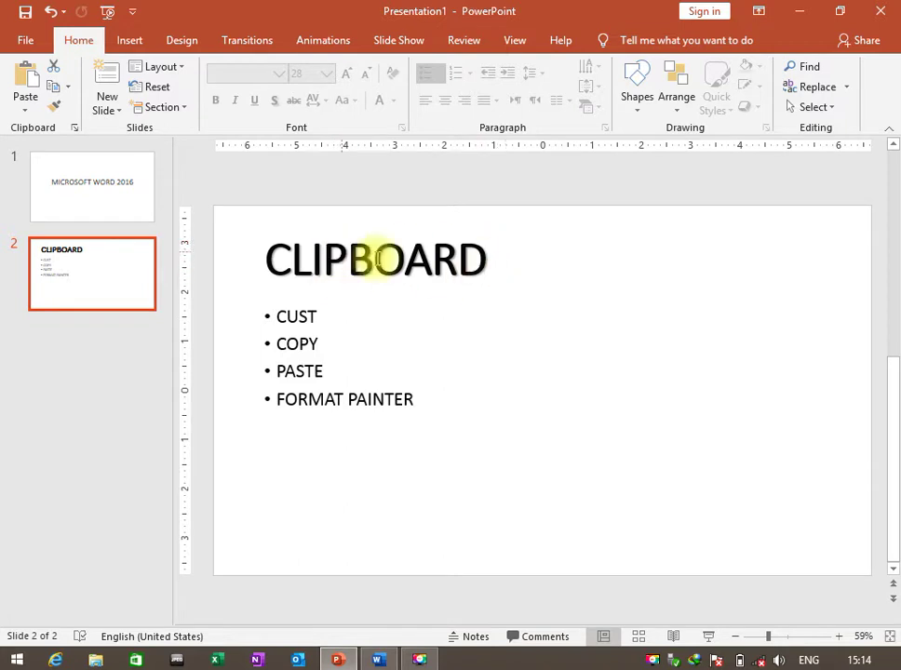
left_click(361, 290)
left_click(348, 370)
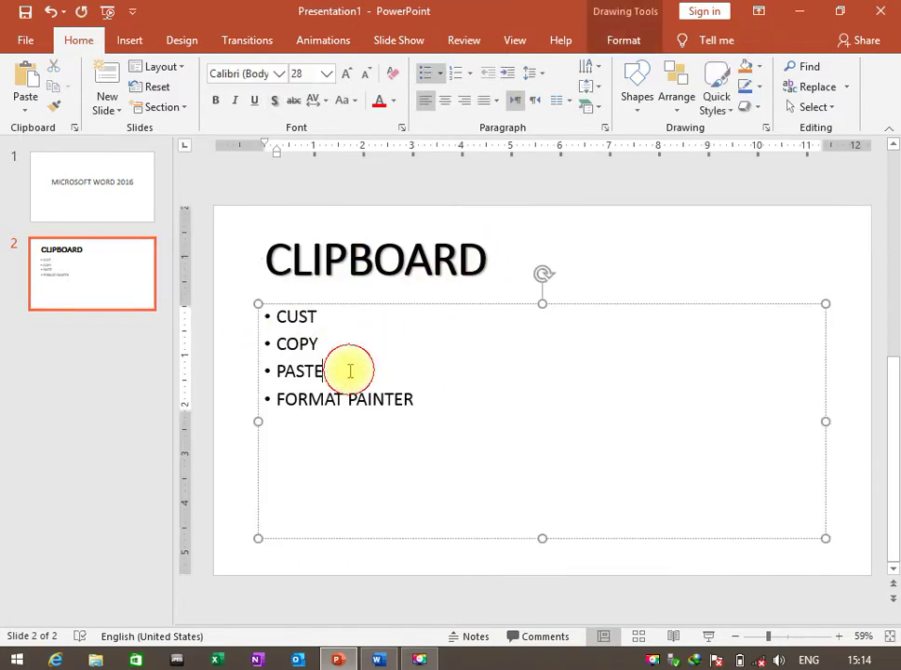
left_click(91, 284)
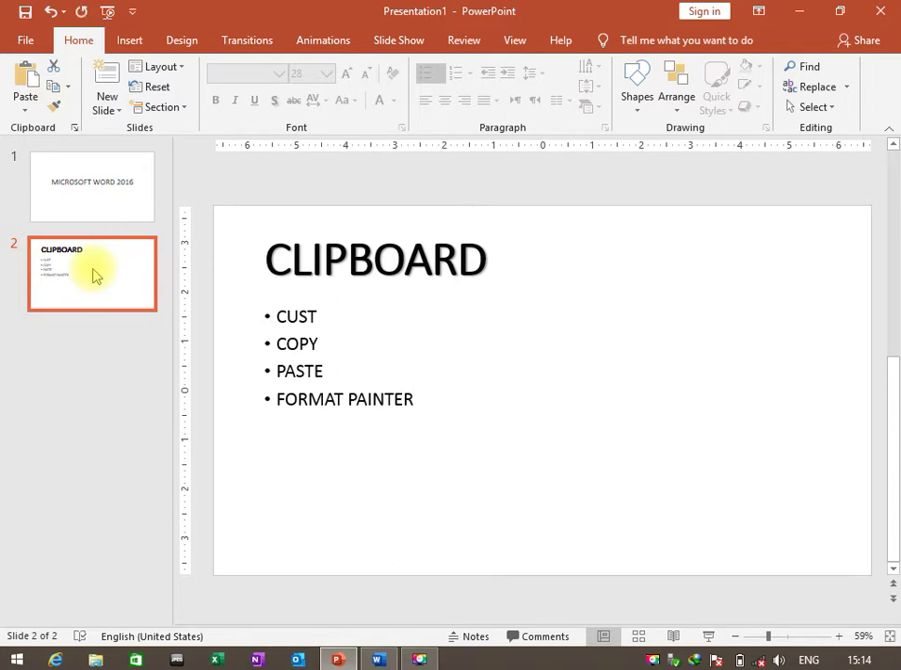
key("ctrl+v")
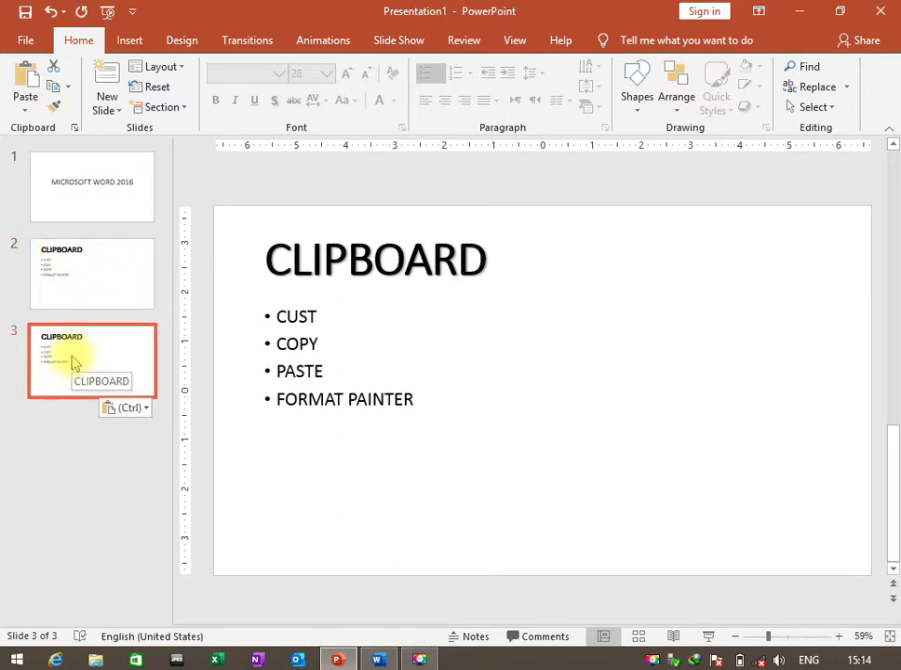
Replace slide 3's CLIPBOARD title with PARAGRAPH.
left_click(266, 266)
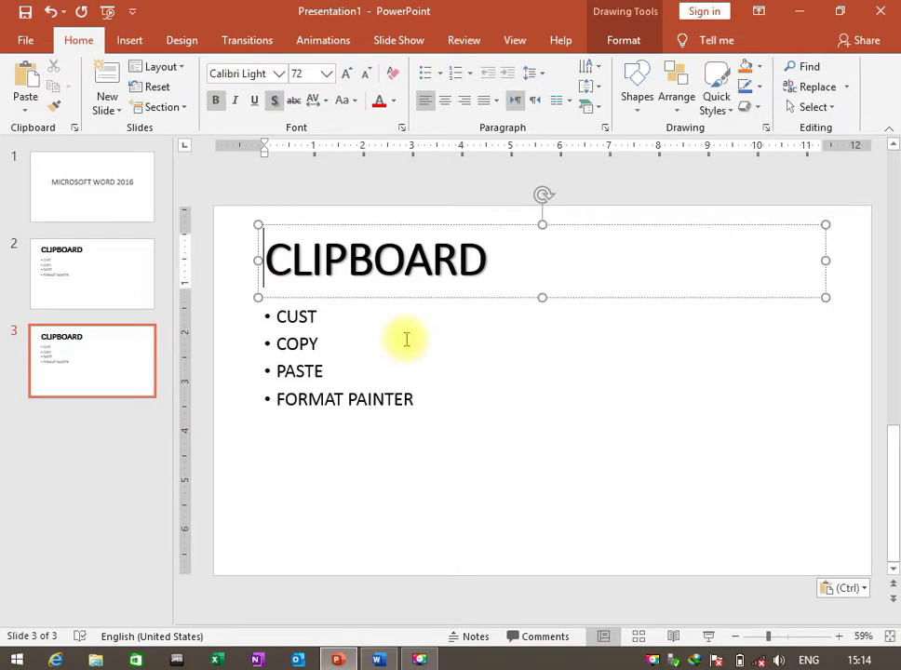
key("shift+End")
key("alt+Tab")
key("shift+End")
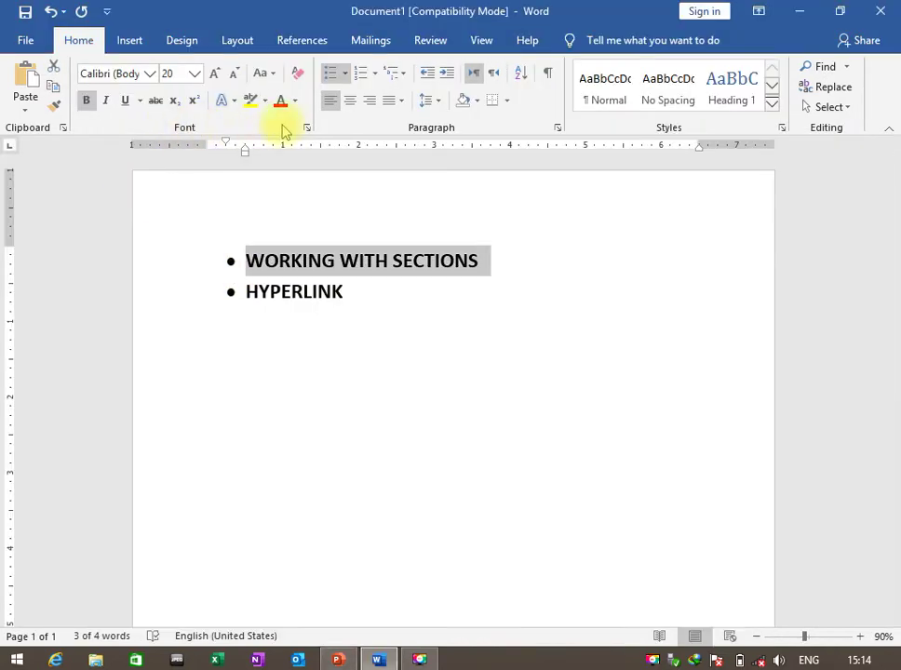
key("alt+Tab")
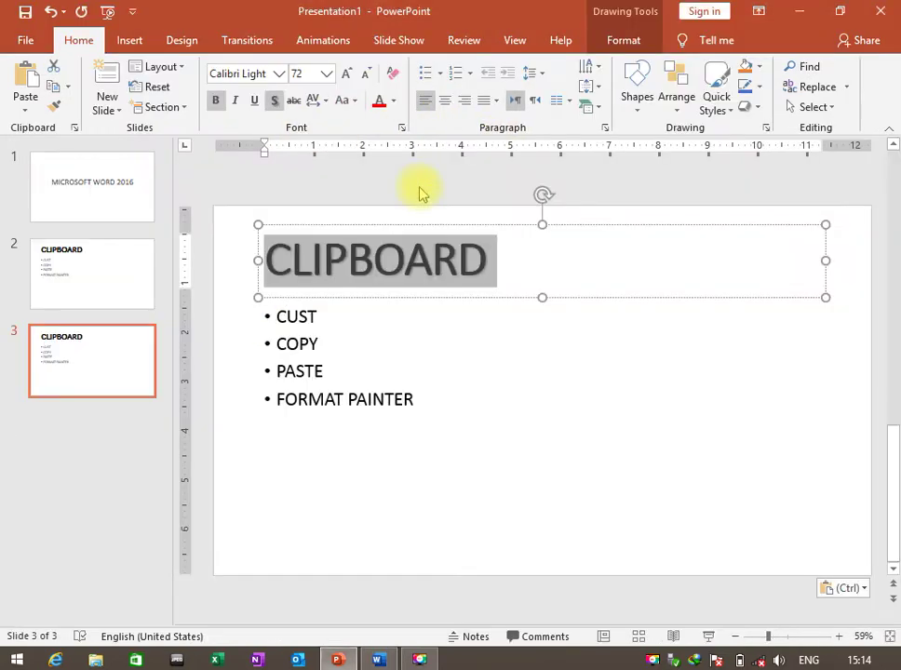
type("PARAGRA")
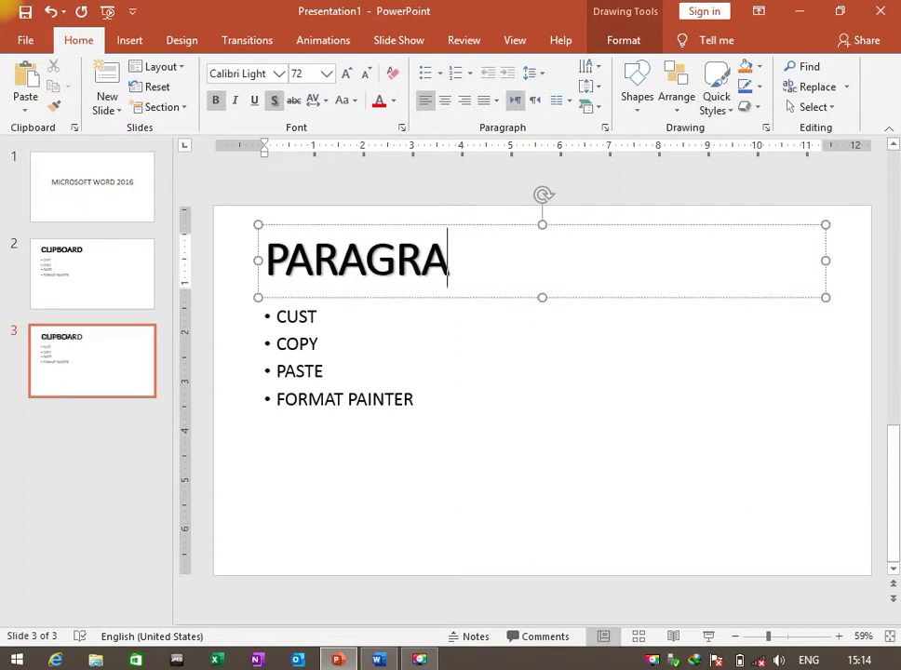
type("PH")
Replace slide 3's bullets, starting with ALIGNMENT and INDENTATION.
left_click(361, 322)
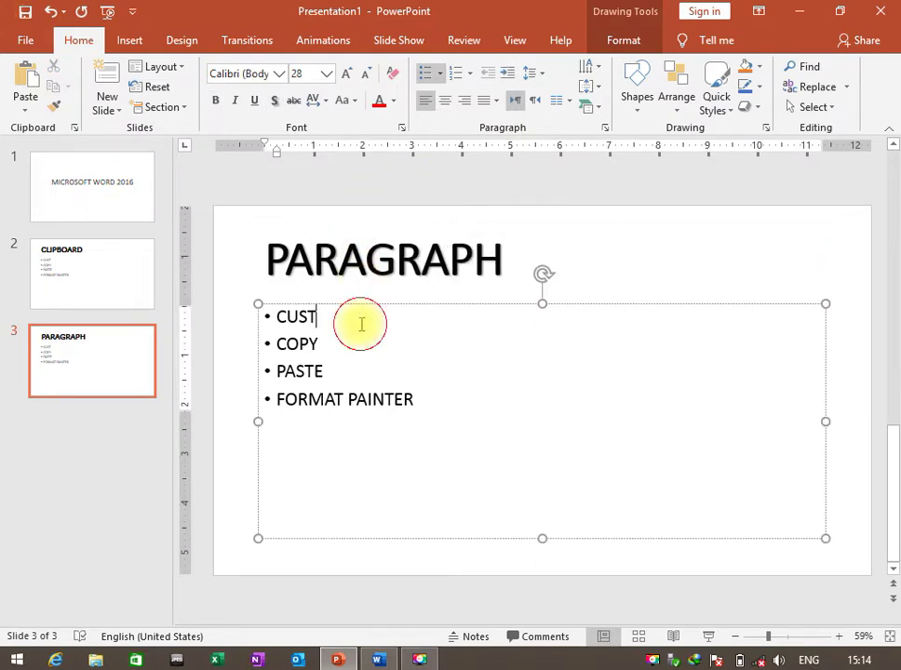
key("ctrl+a")
key("alt+Tab")
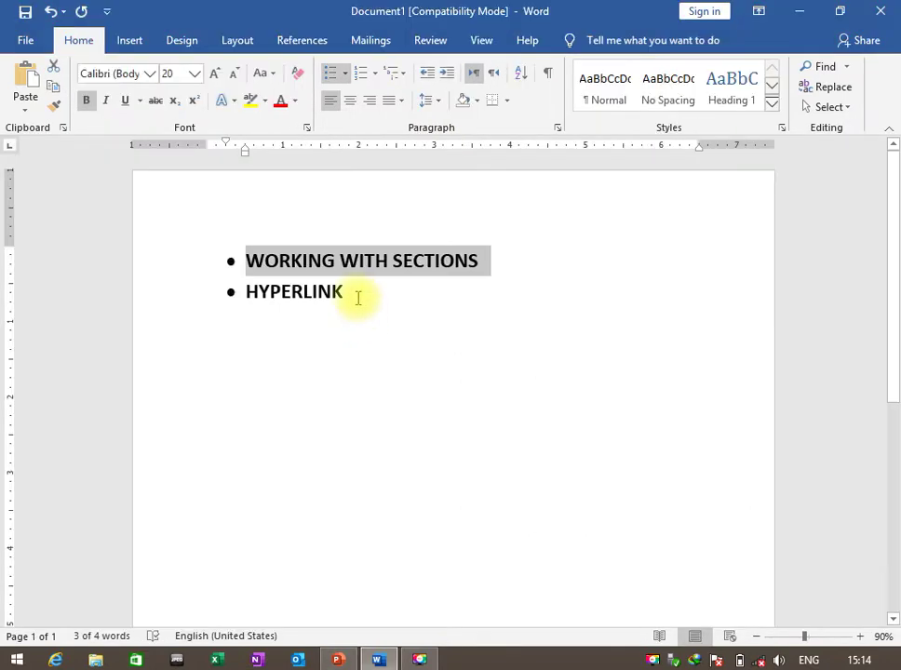
key("alt+Tab")
key("alt+Tab")
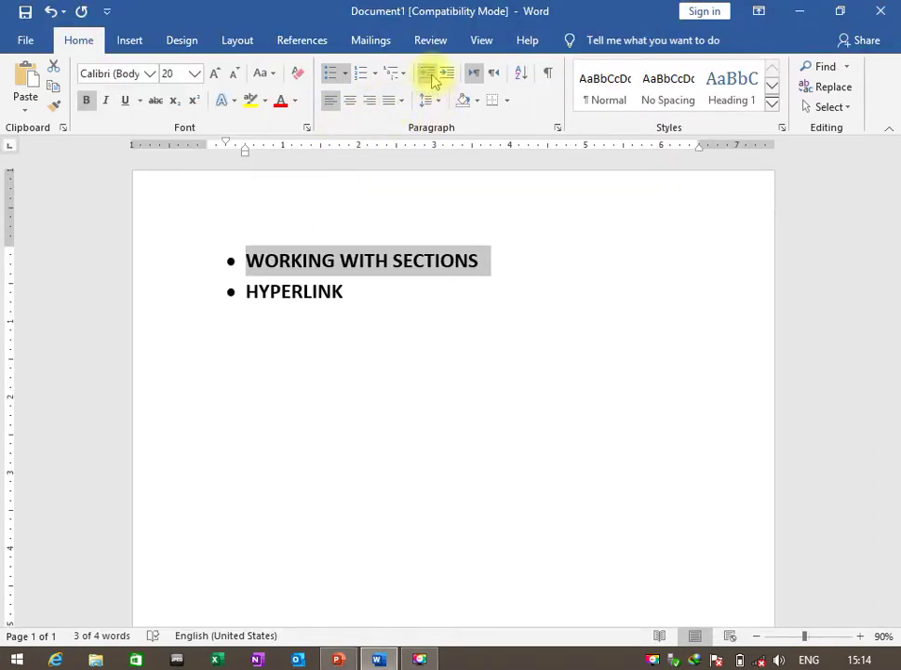
key("alt+Tab")
type("AS")
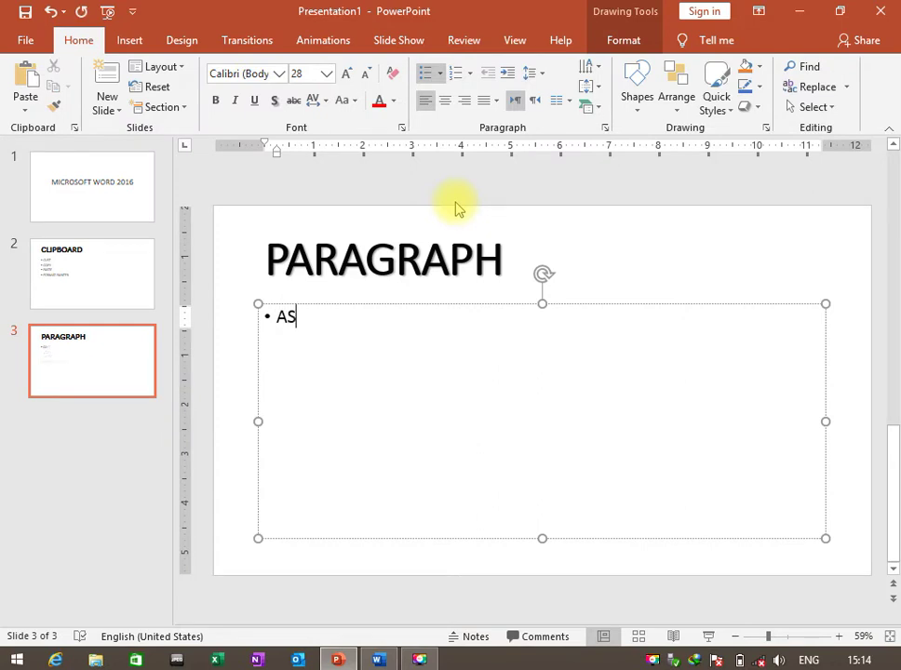
key("BackSpace")
type("LIGNMENT")
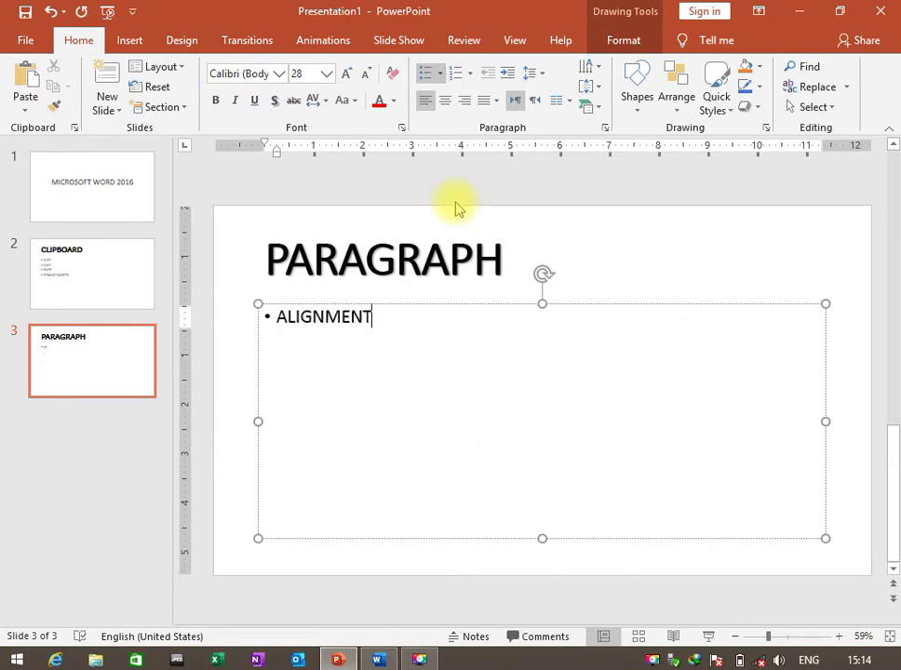
key("Return")
type("INDENTAT")
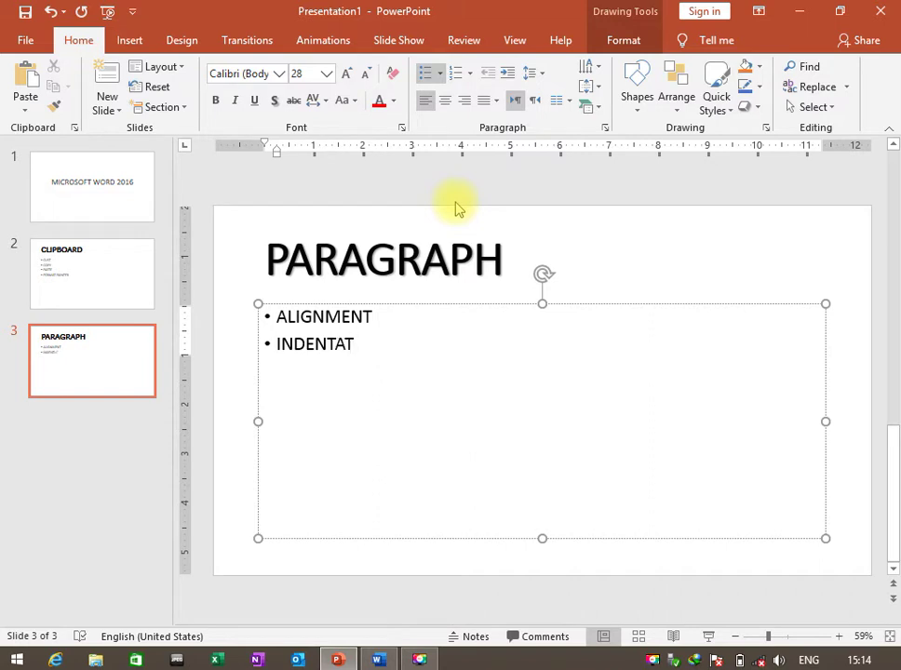
type("ION")
key("Return")
type("BULLETS")
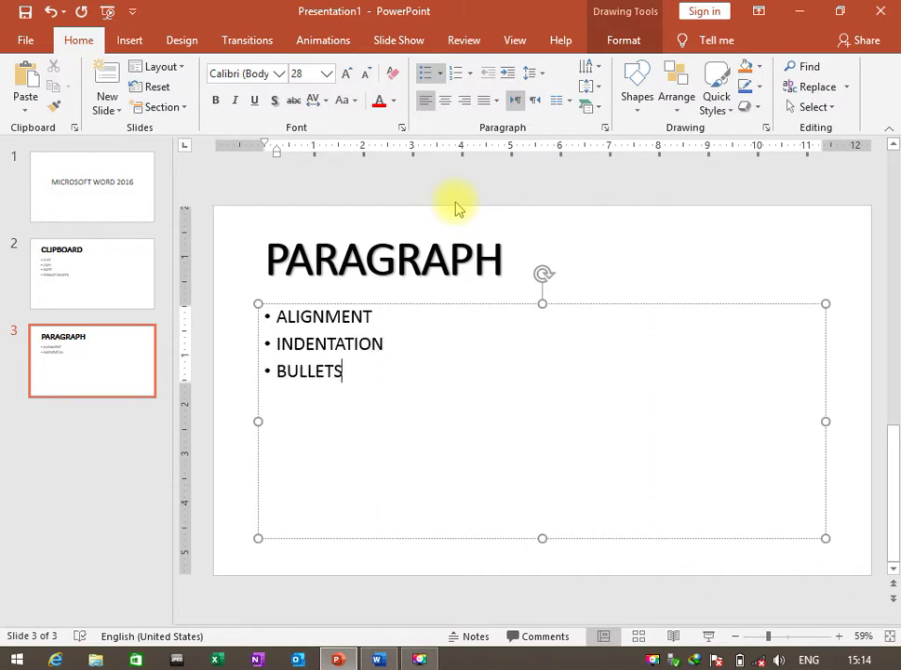
Add the final bullets BULLETS AND NUMBERING and BORDER.
type("AND NUMBERING")
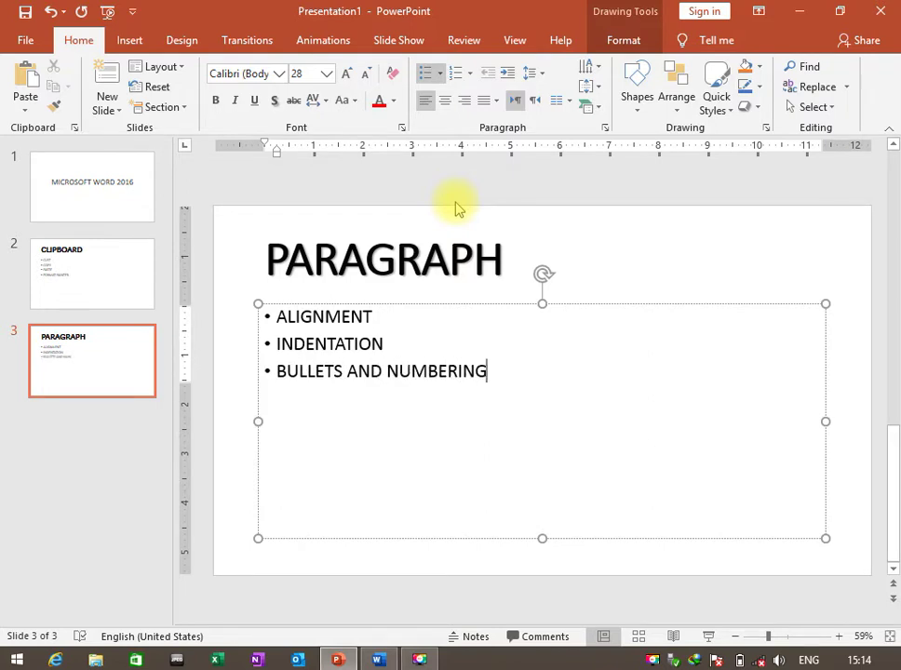
key("alt+Tab")
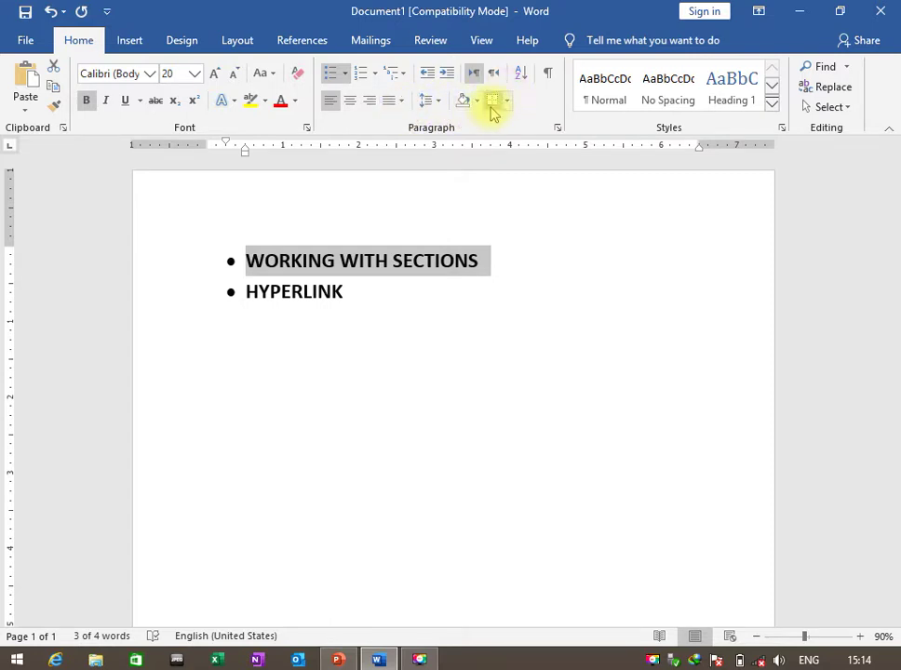
key("alt+Tab")
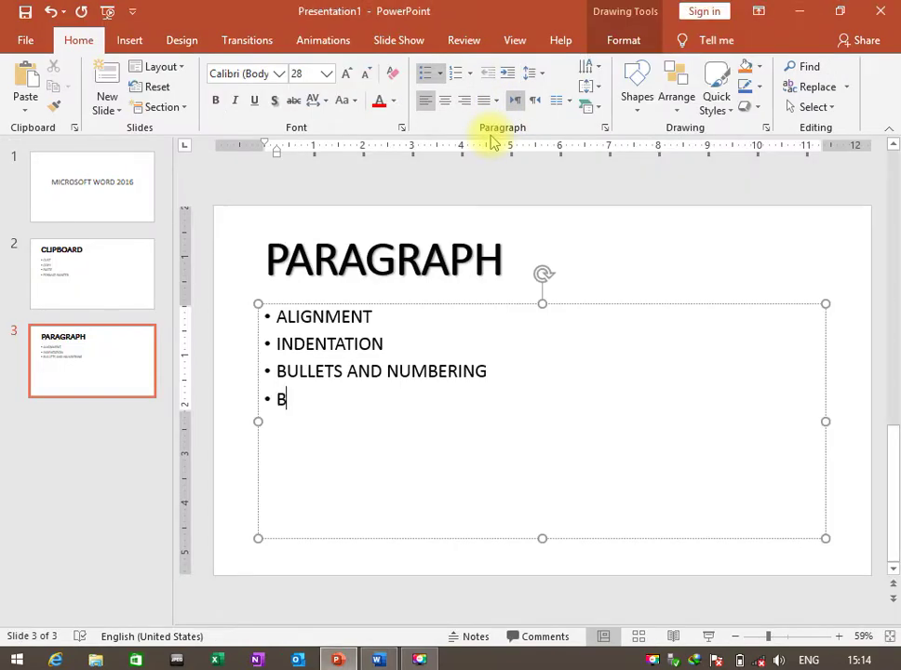
type("ORDER")
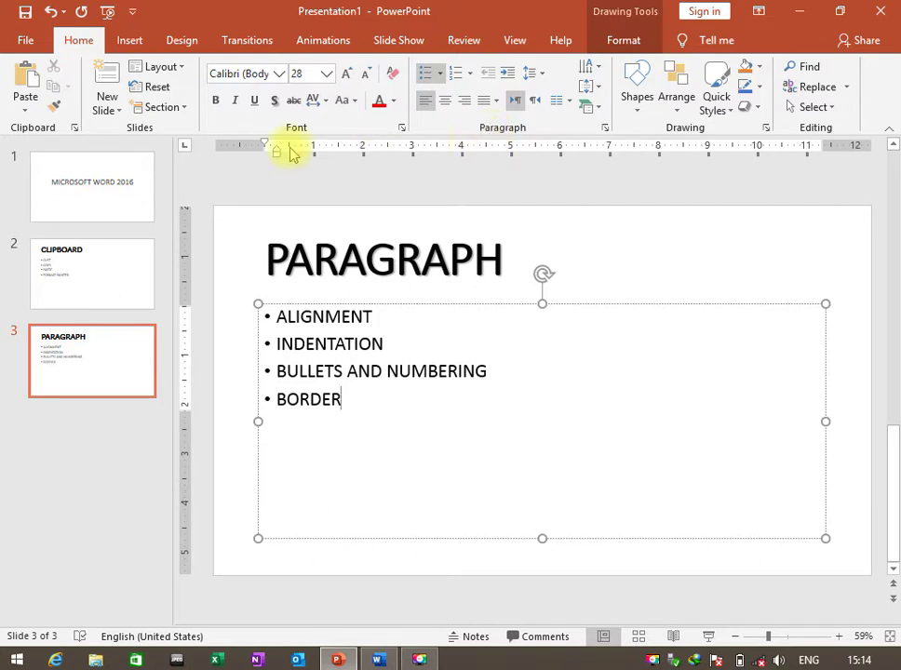
left_click(80, 373)
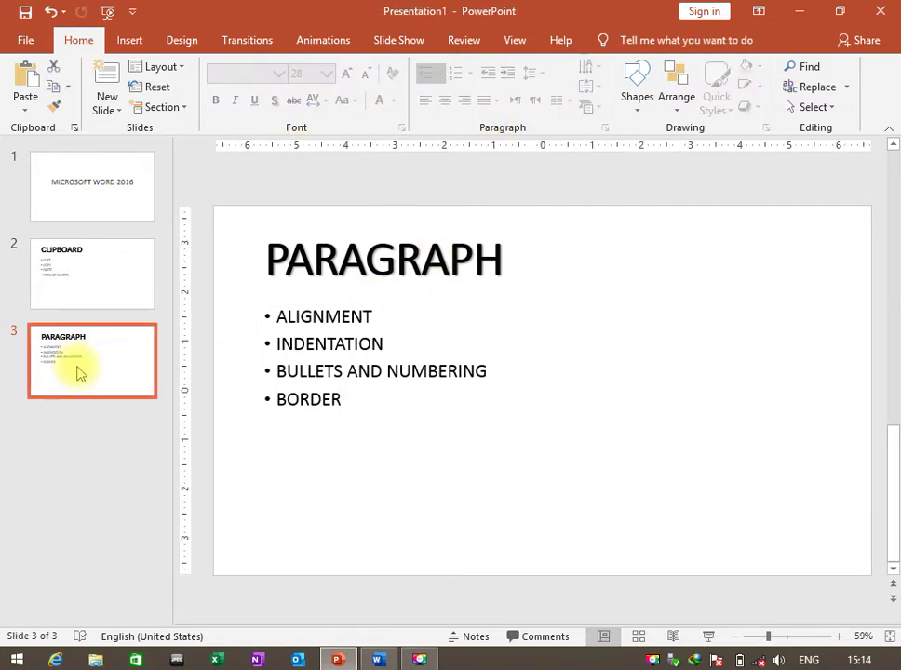
Duplicate slide 3 as slide 4 and retitle it EDITING.
key("ctrl+c")
key("ctrl+v")
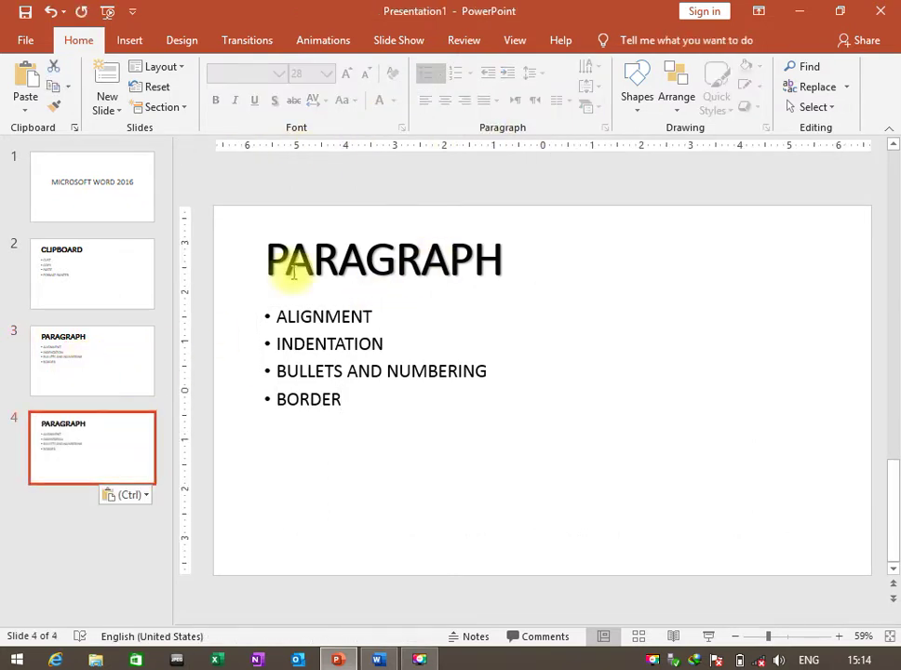
key("alt+Tab")
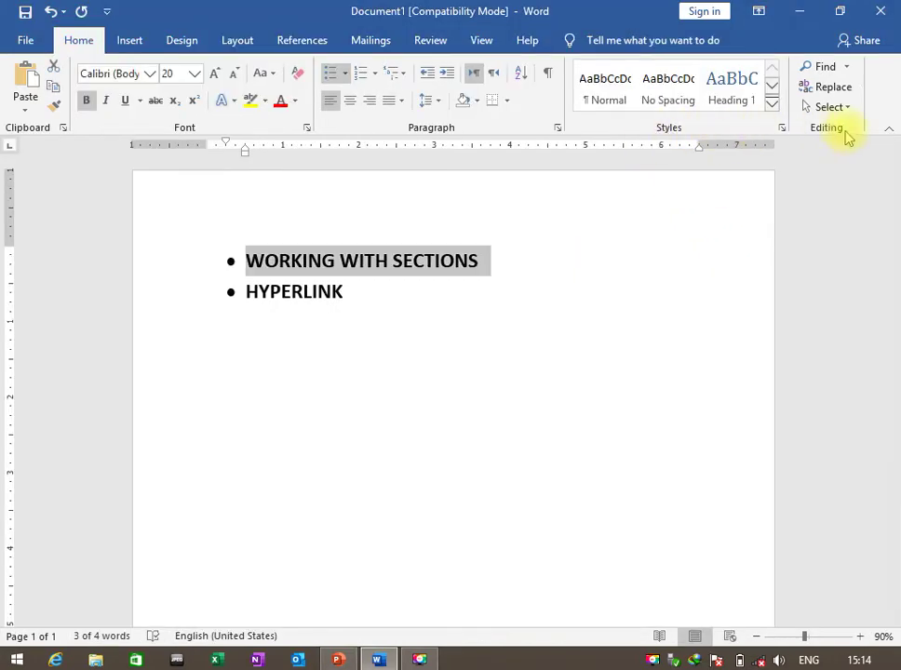
key("alt+Tab")
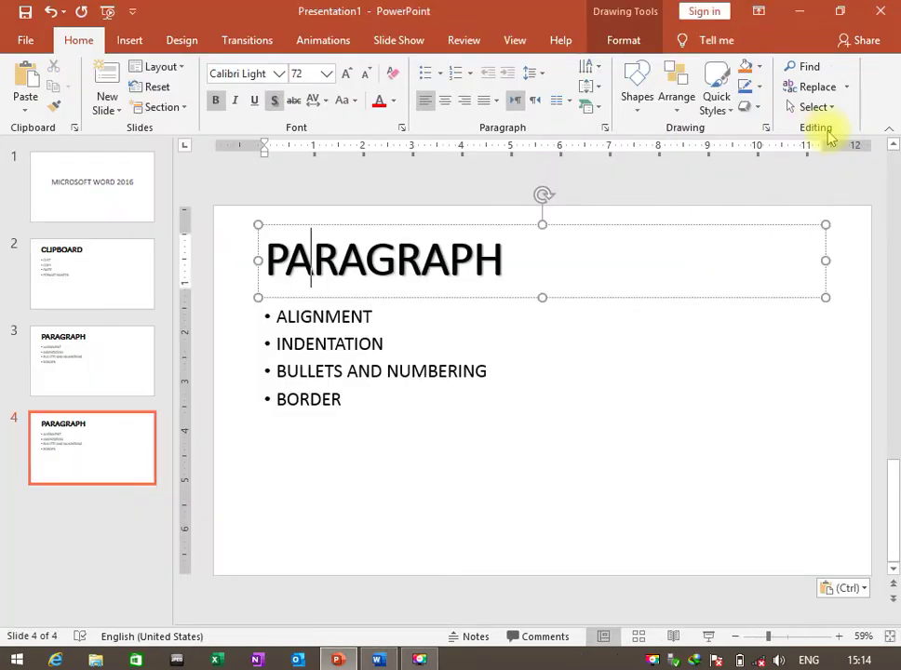
key("shift+Home")
key("ctrl+a")
type("EDI")
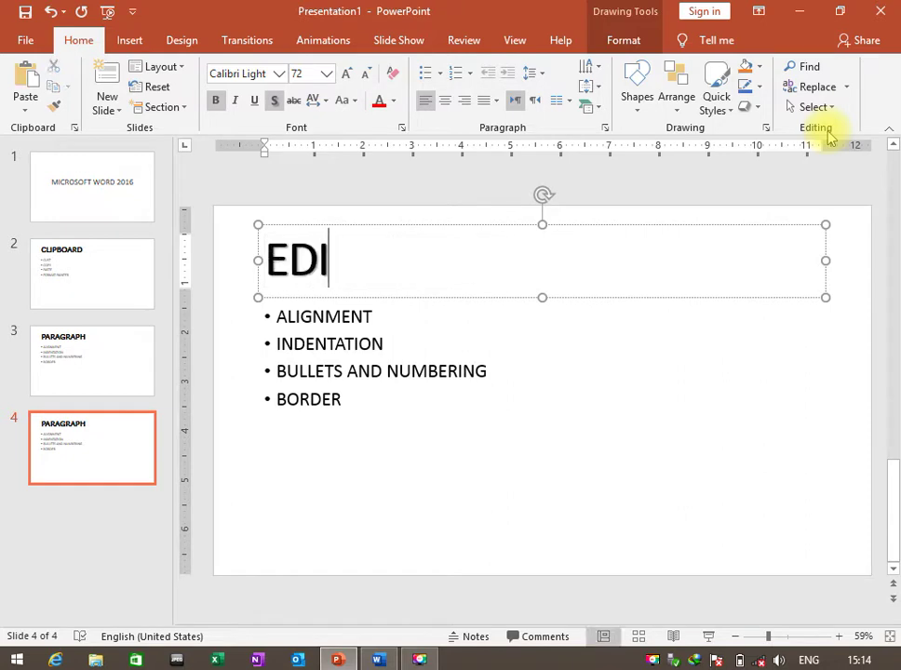
type("TING")
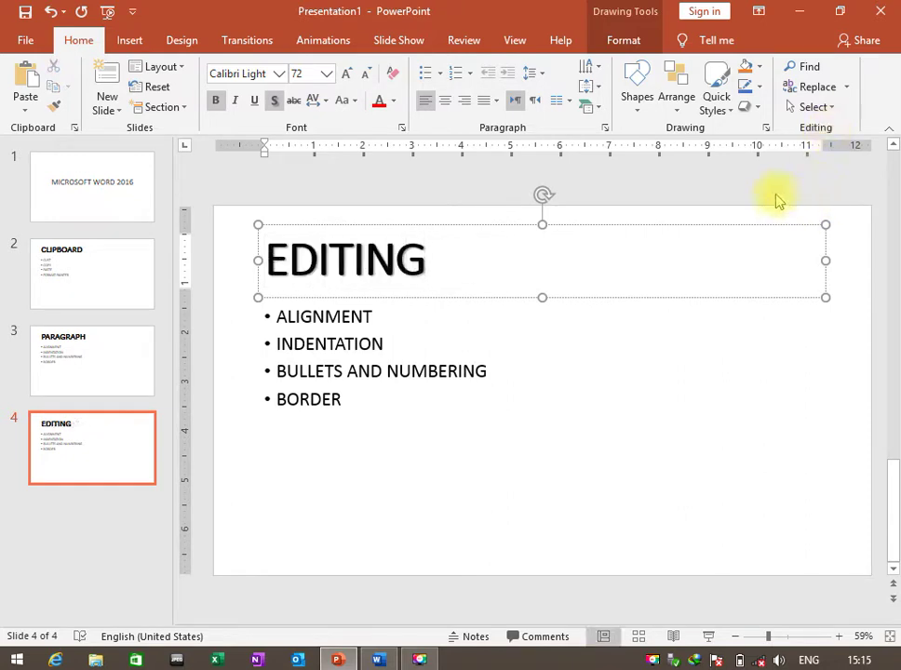
Replace slide 4's bullets with FIND, REPLACE and GO TO.
left_click(382, 316)
key("ctrl+a")
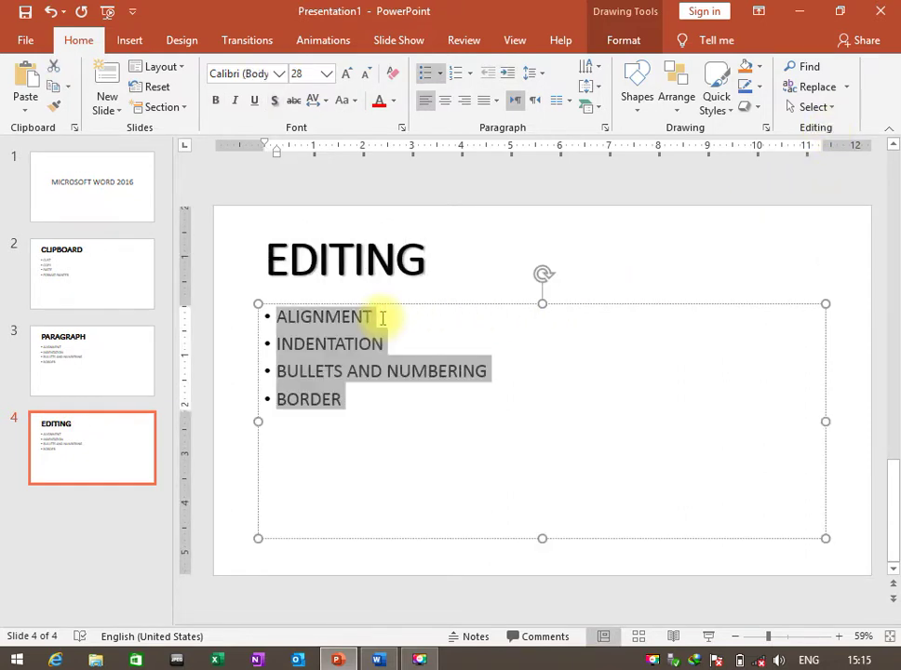
type("FIND")
key("Return")
type("REPL")
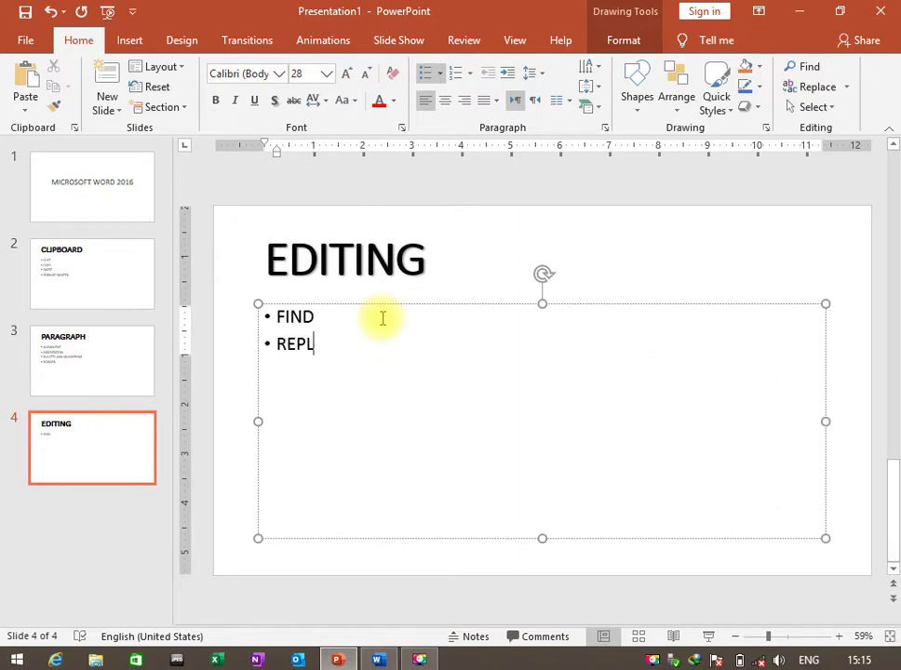
type("ACE")
key("Return")
type("TO")
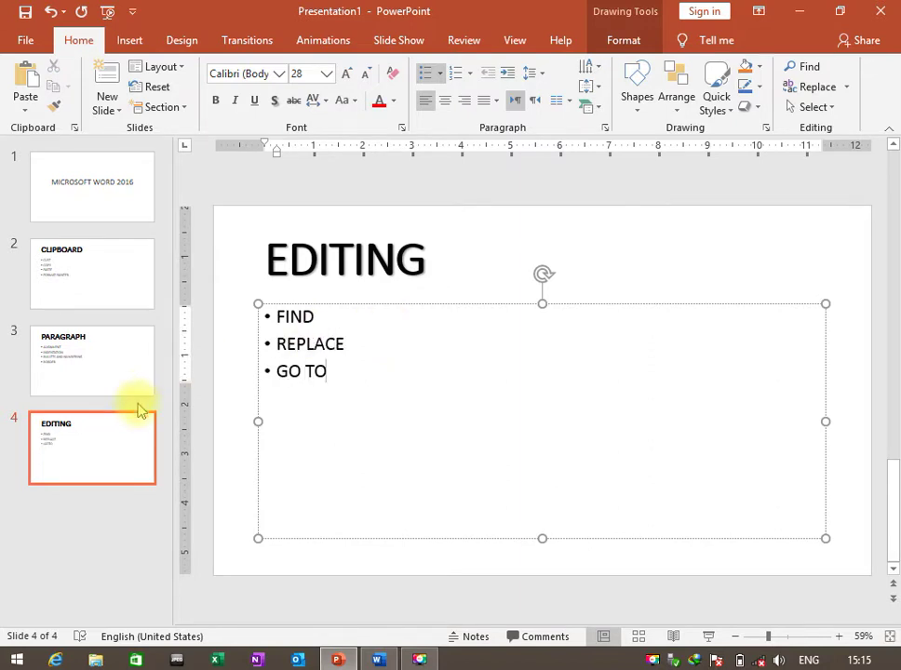
left_click(151, 529)
Paste a copy of the MICROSOFT WORD 2016 title slide and drag it after EDITING.
left_click(103, 201)
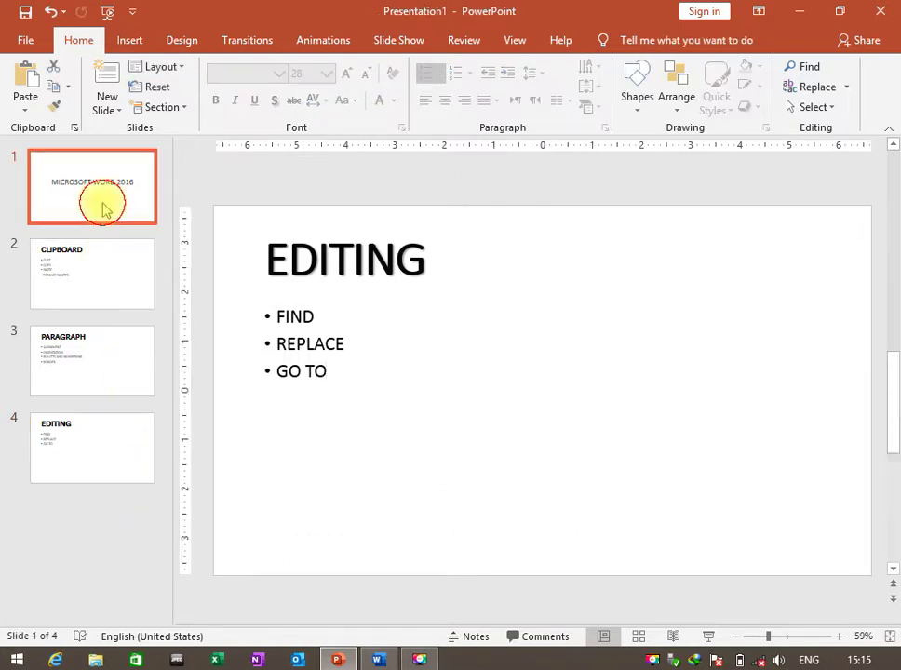
left_click(513, 363)
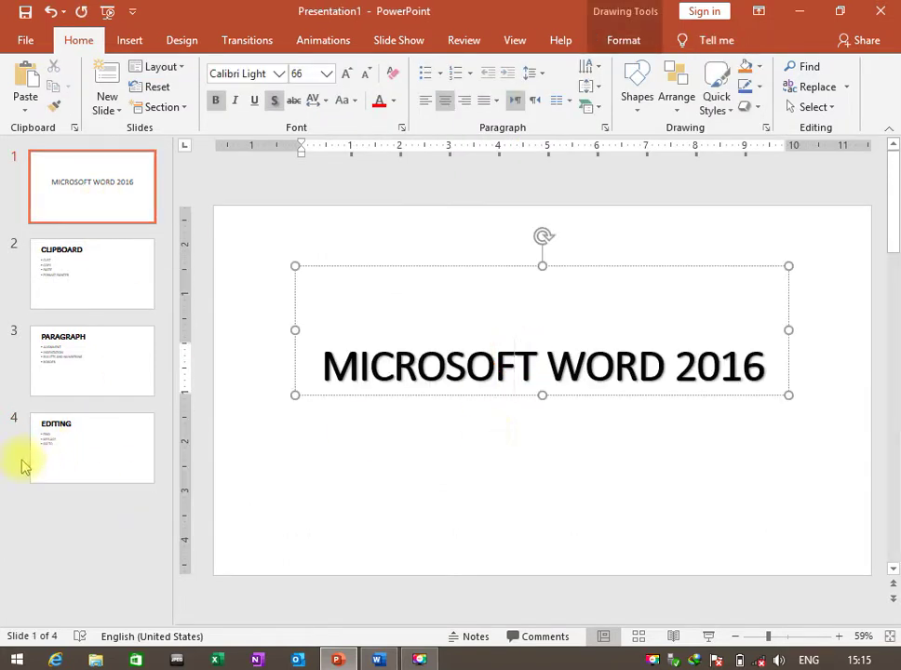
left_click(103, 456)
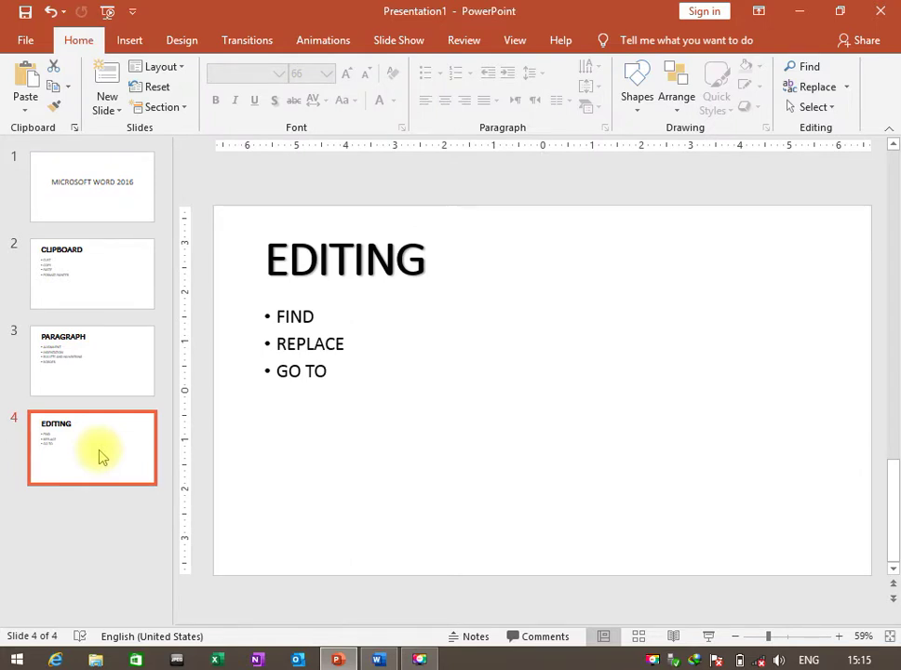
left_click(95, 196)
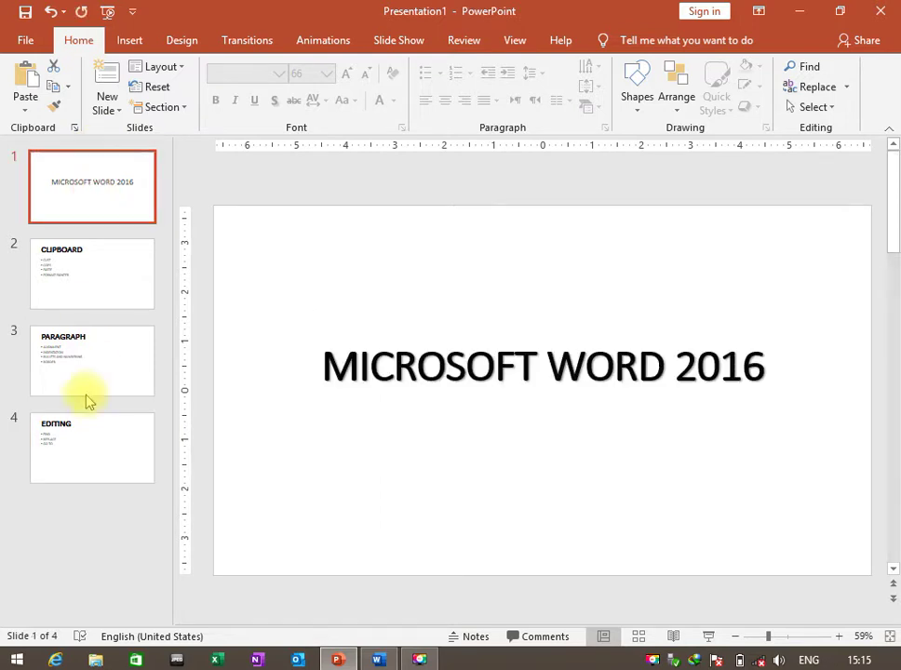
left_click(80, 445)
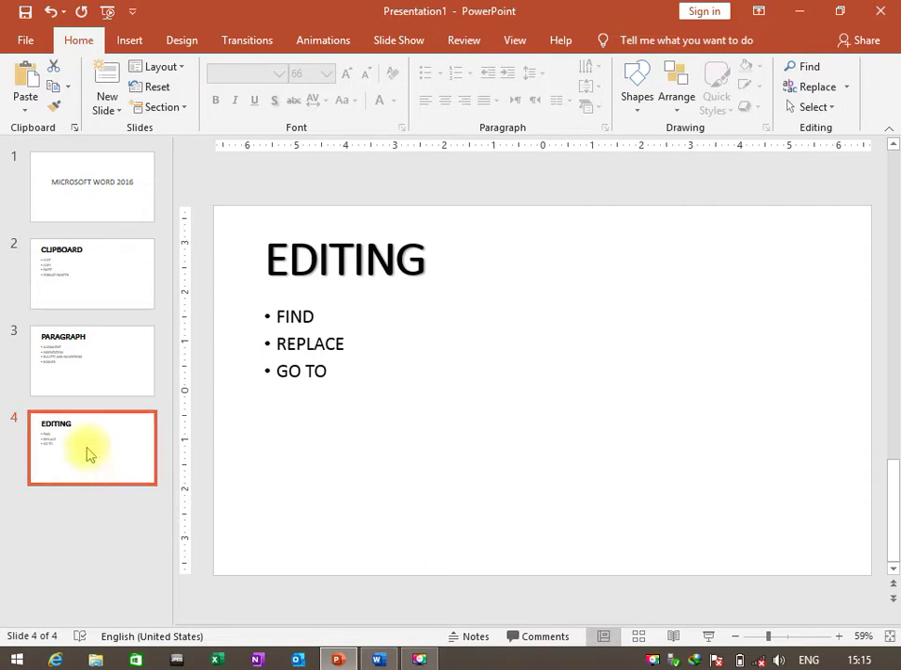
left_click(90, 378)
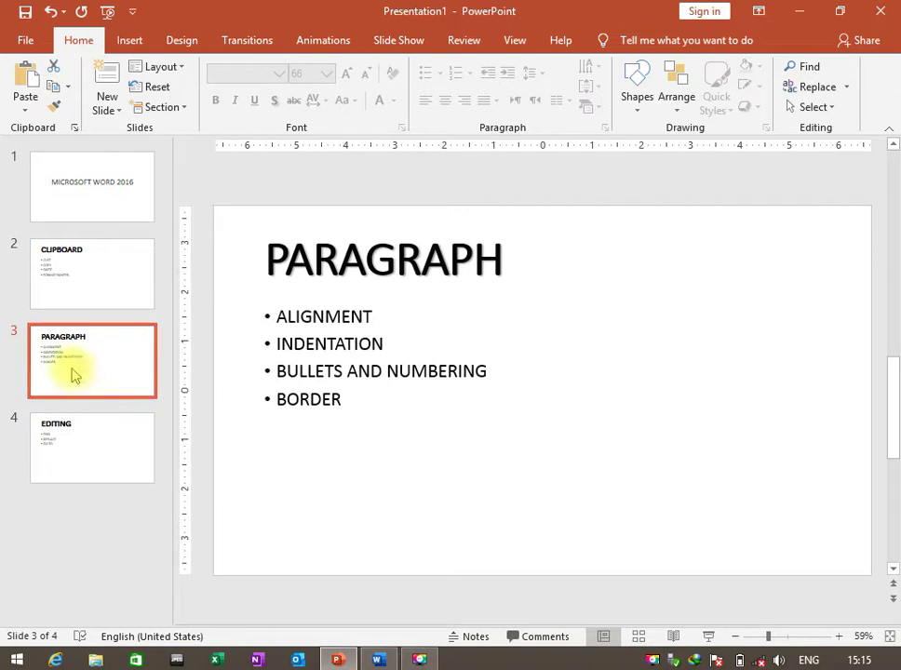
key("ctrl+v")
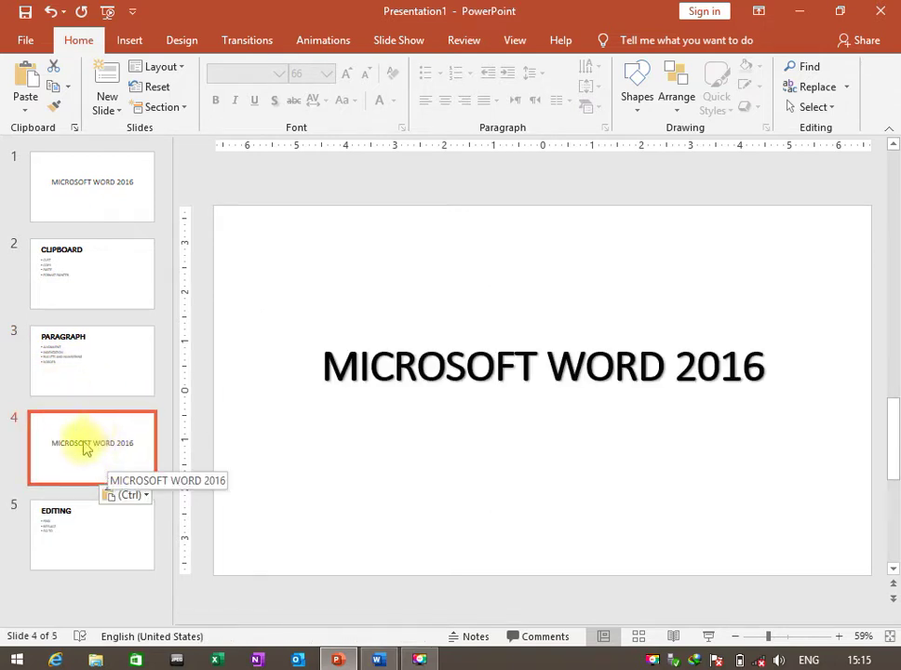
mouse_move(84, 448)
left_mouse_down()
mouse_move(82, 556)
mouse_move(85, 538)
left_mouse_up()
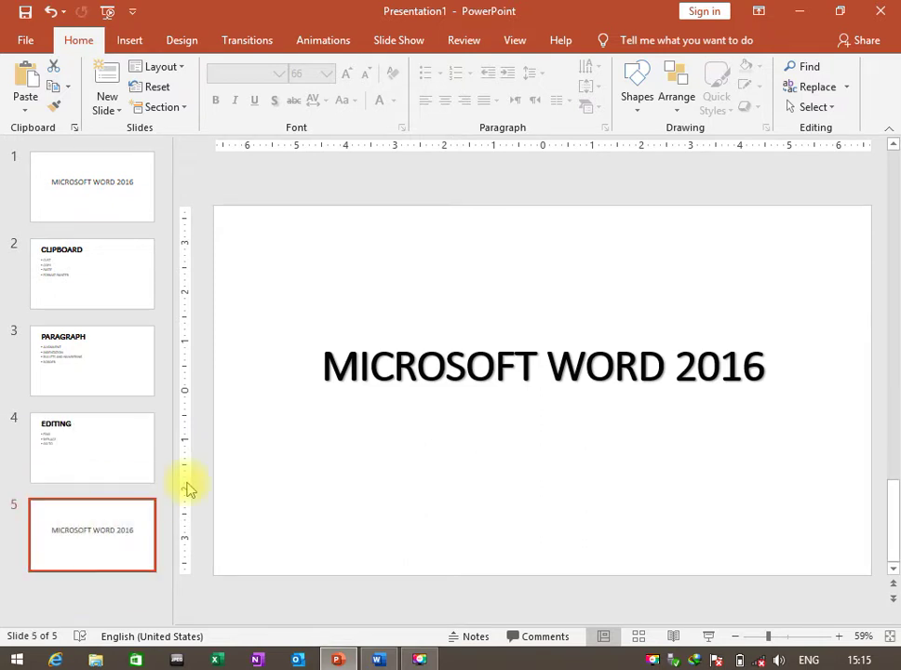
left_click(93, 185)
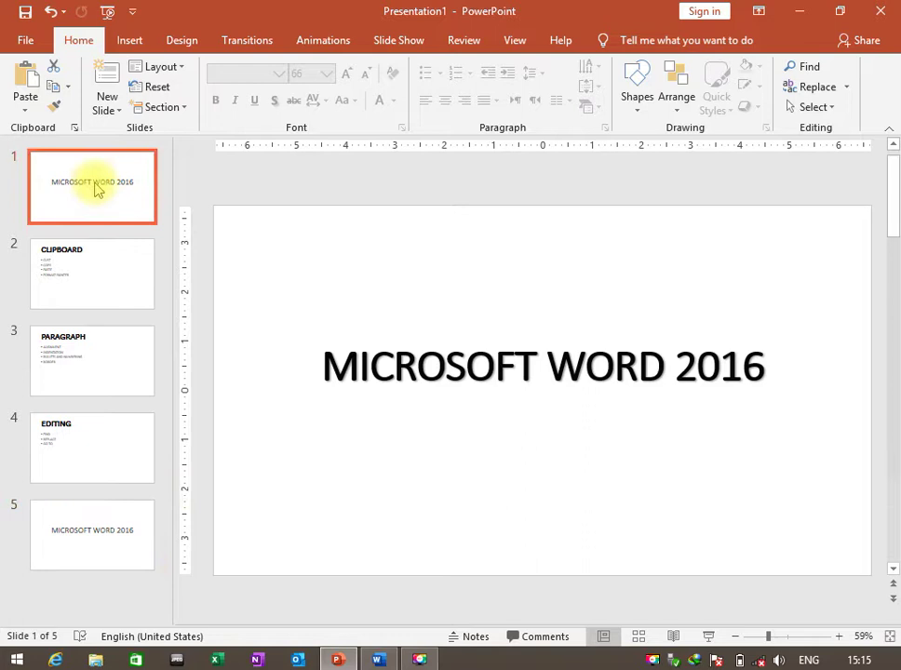
Change slide 5's title from WORD to POWERPOINT, reading MICROSOFT POWERPOINT 2016.
left_click(94, 539)
left_click(500, 371)
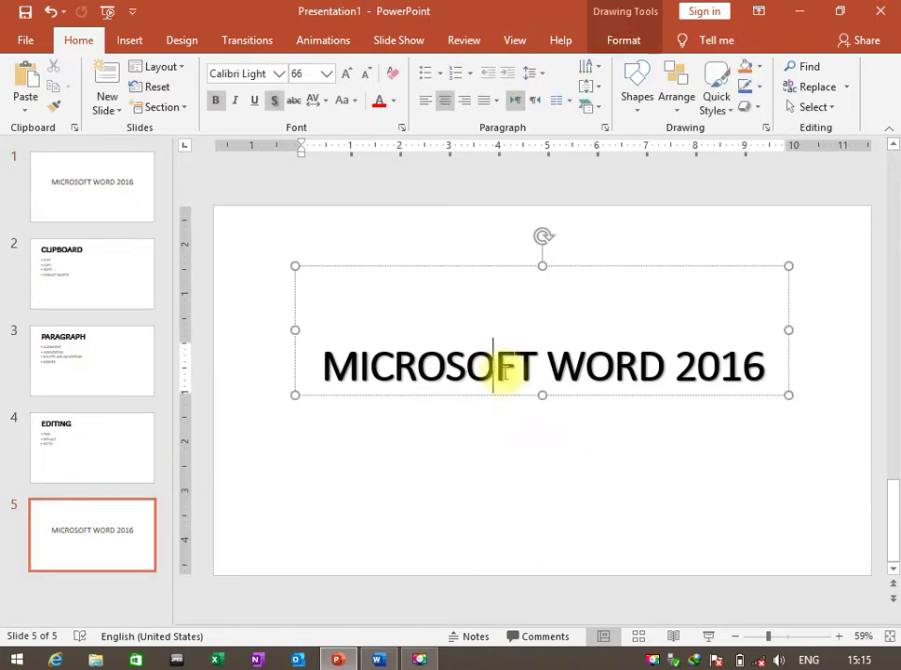
key("ctrl+Left")
key("ctrl+Left")
key("ctrl+shift+Right")
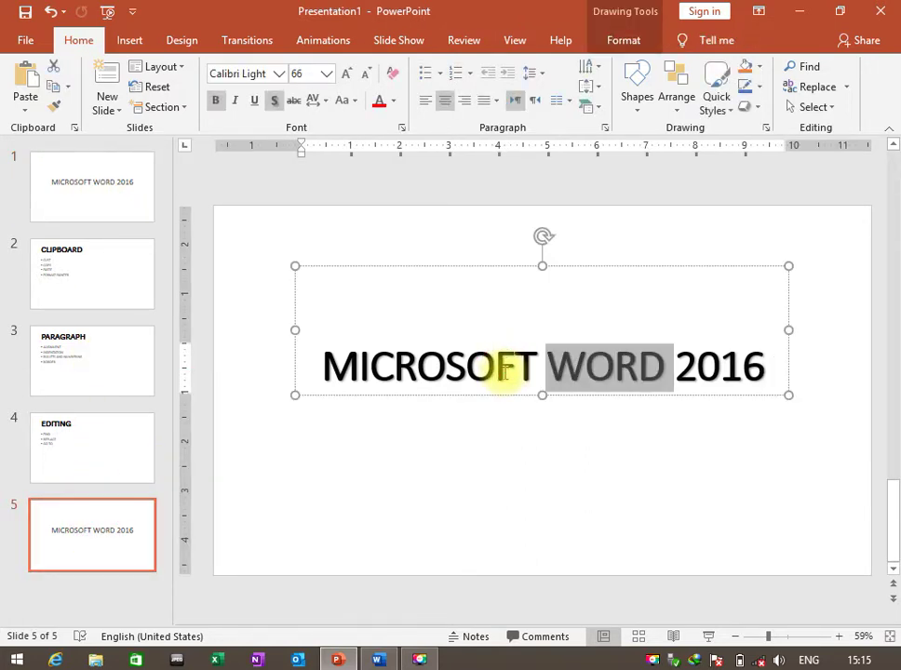
type("POERR")
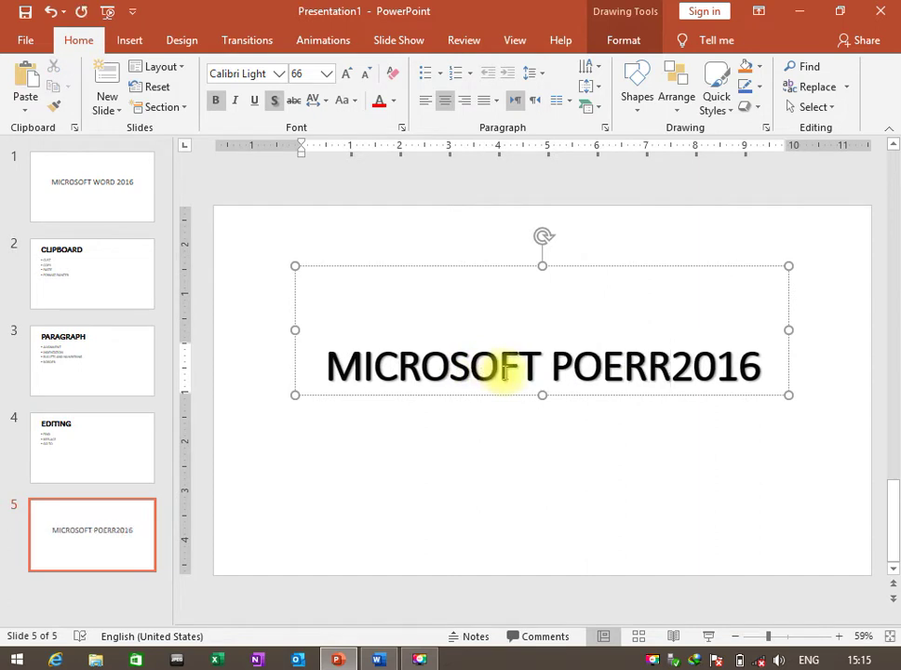
key("BackSpace")
key("BackSpace")
key("BackSpace")
type("WERPO")
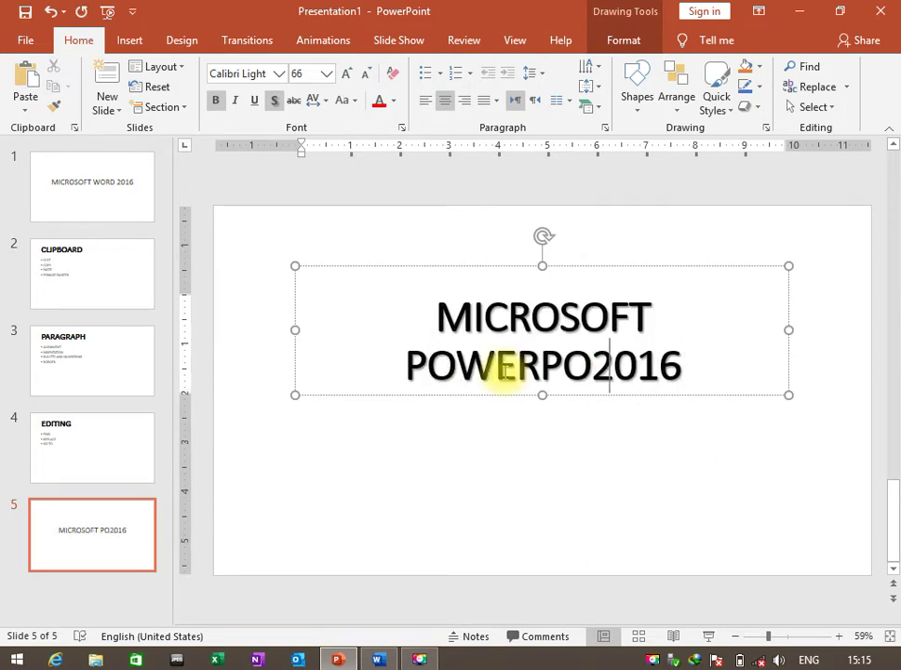
type("IT")
key("BackSpace")
type("N")
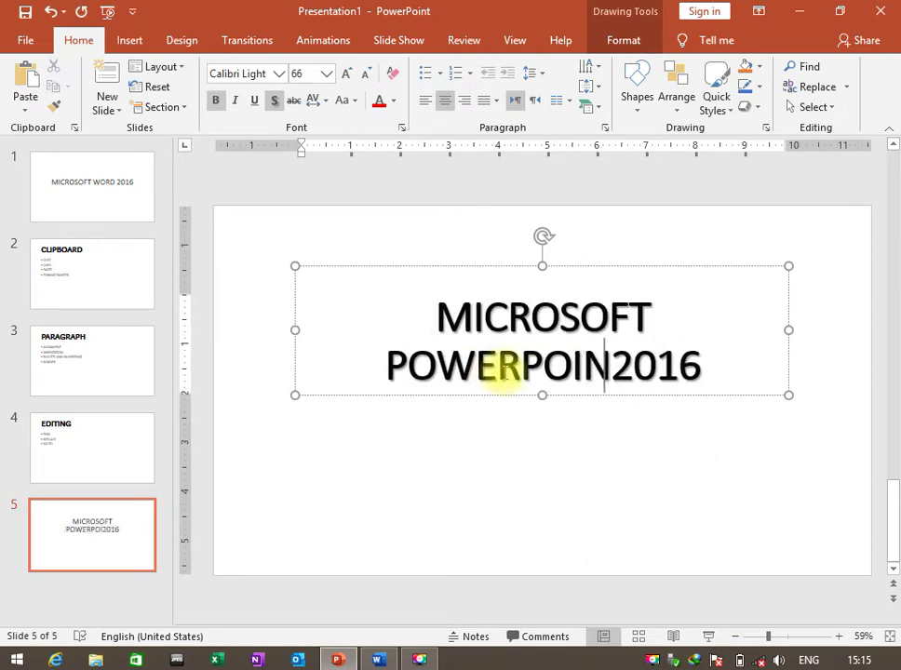
type("Y")
key("BackSpace")
type("T")
key("Up")
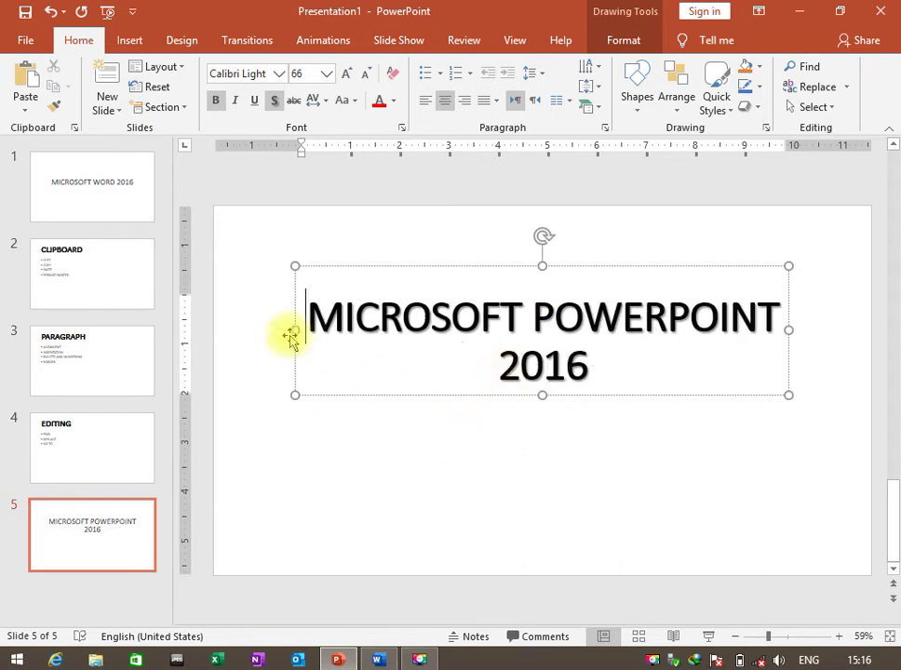
Widen slide 5's title box on both sides so the title fits one line.
left_click_drag(294, 331, 227, 331)
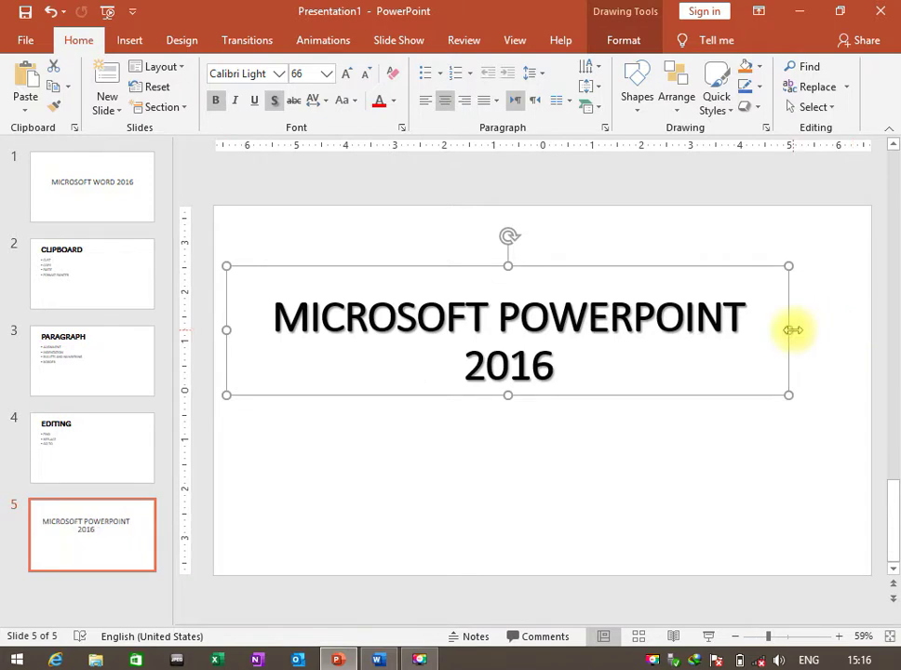
left_click_drag(791, 329, 855, 332)
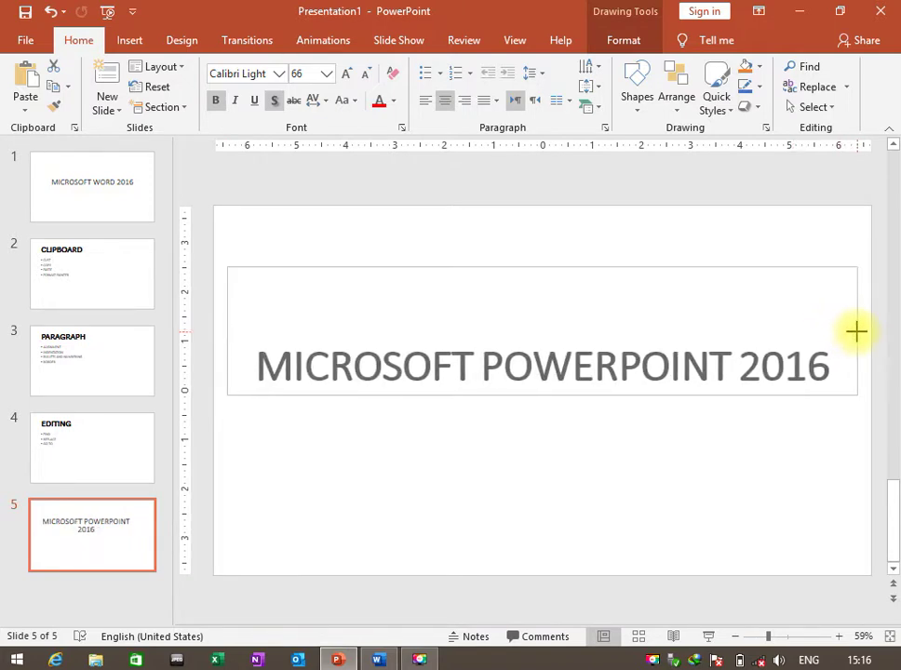
left_click(621, 458)
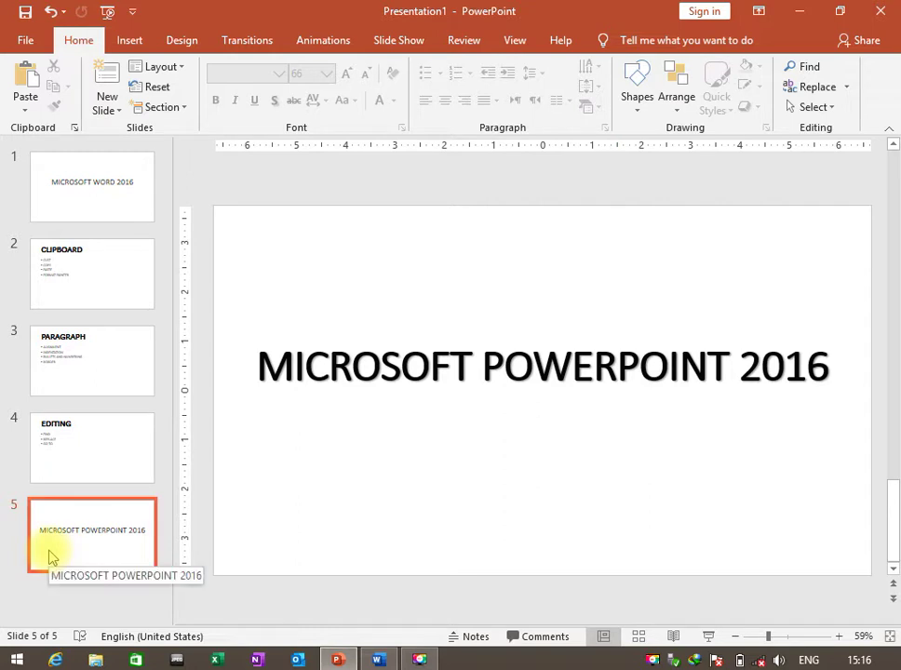
Paste copies of the CLIPBOARD, PARAGRAPH and EDITING slides at the end as slides 6–8.
left_click(117, 253)
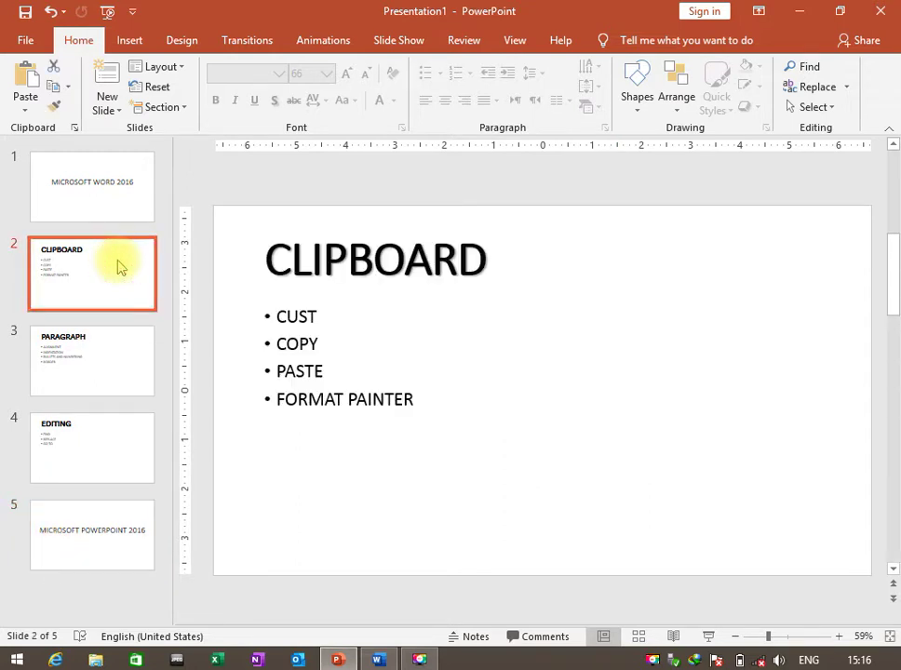
left_click(94, 533)
key("ctrl+v")
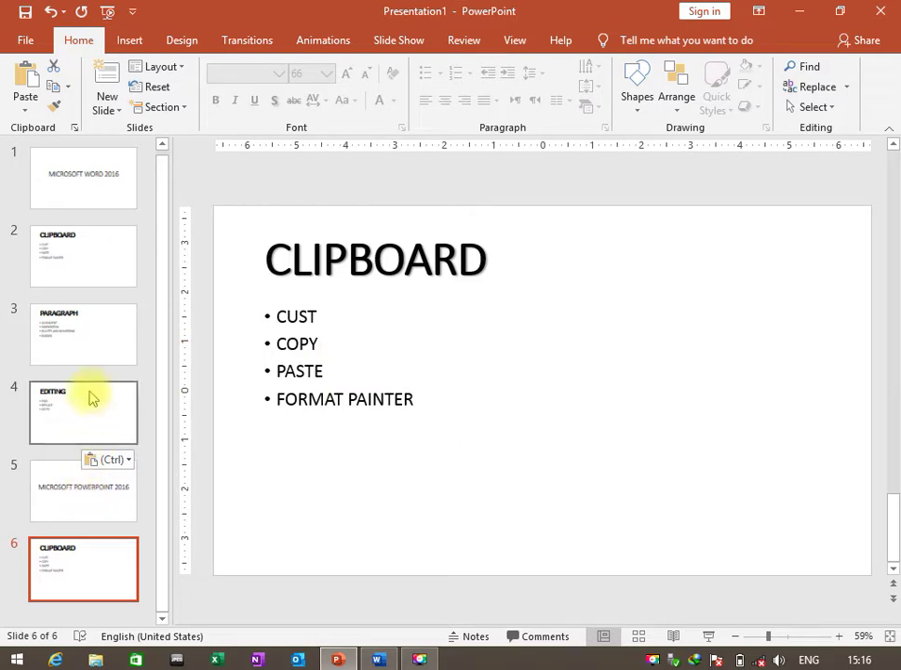
left_click(74, 342)
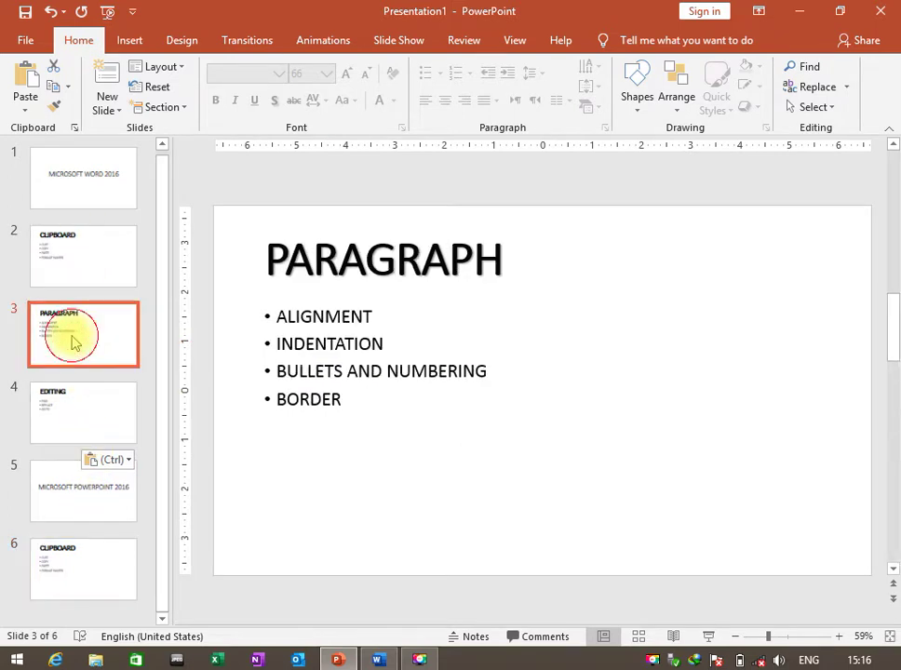
left_click(92, 572)
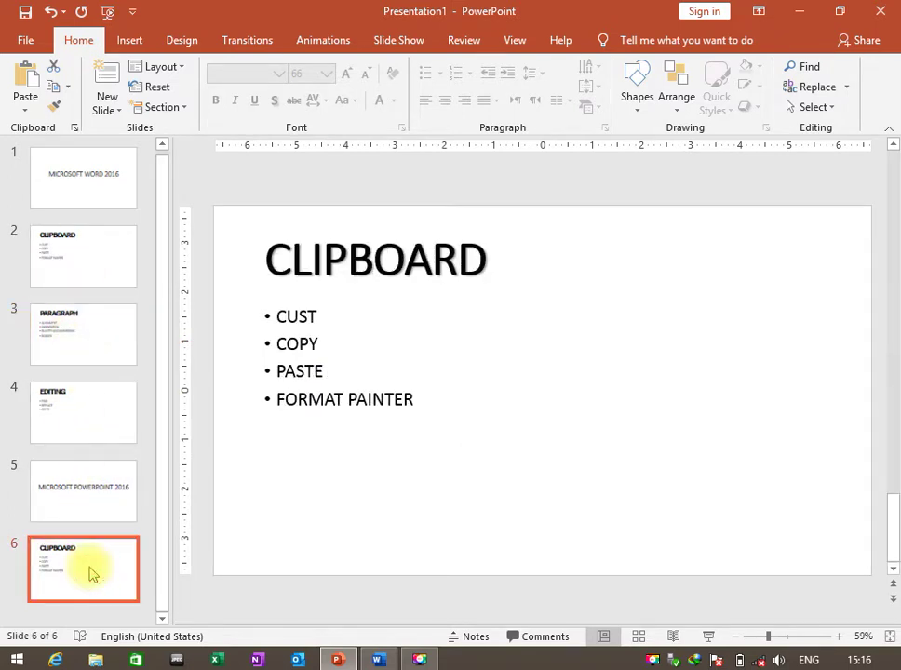
key("ctrl+v")
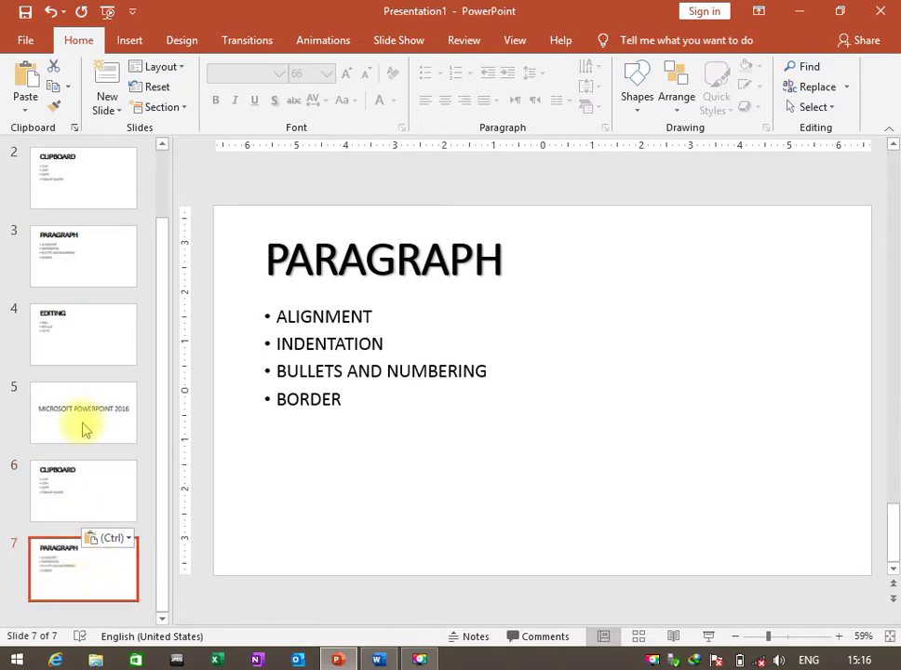
left_click(94, 340)
left_click(78, 584)
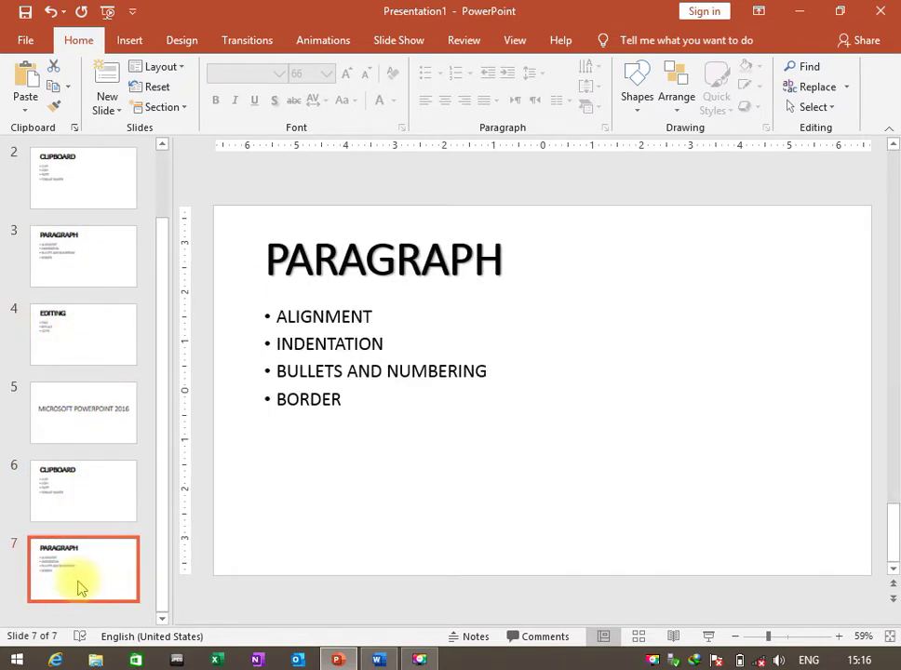
key("ctrl+v")
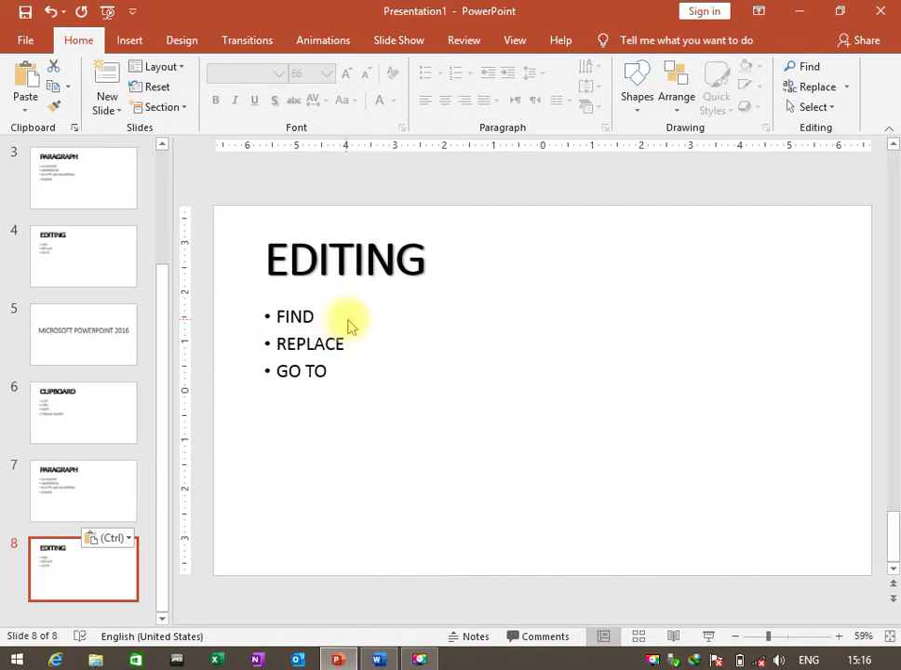
left_click(313, 256)
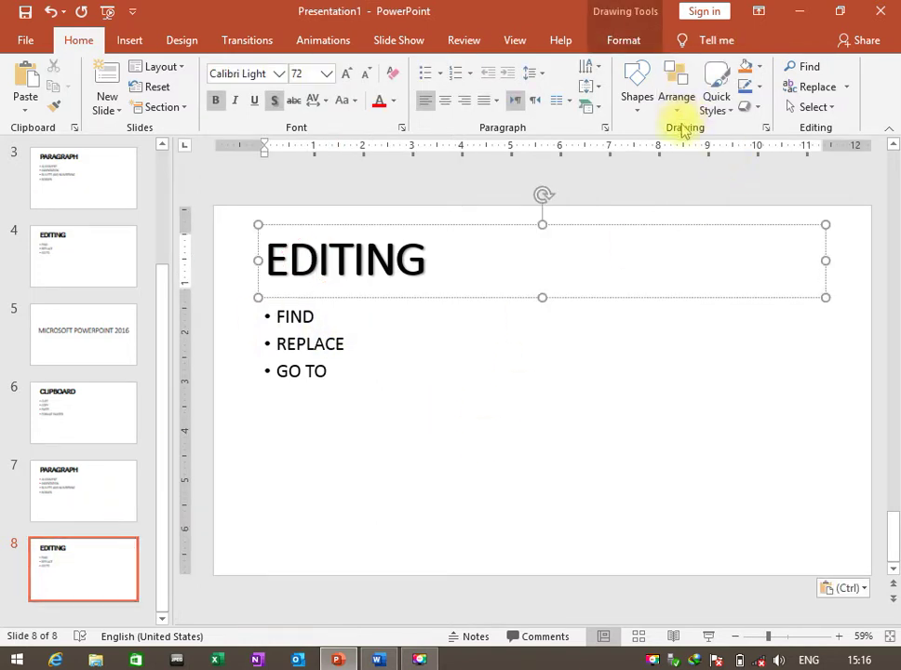
Retitle slide 8 DRAWING with bullets SHAPES, ARRANGE and QUICK STYLES.
key("ctrl+a")
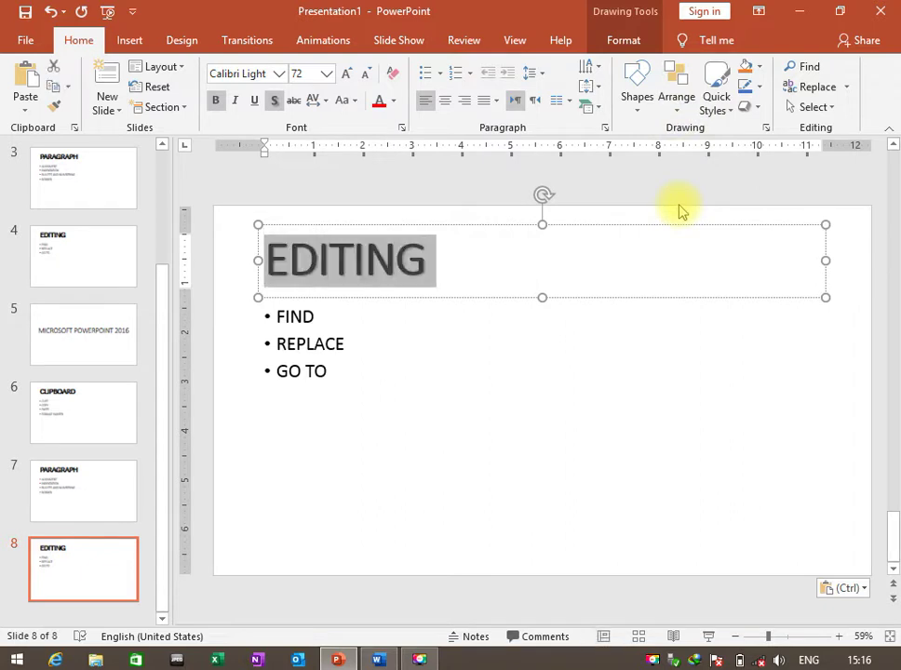
type("DRAWING")
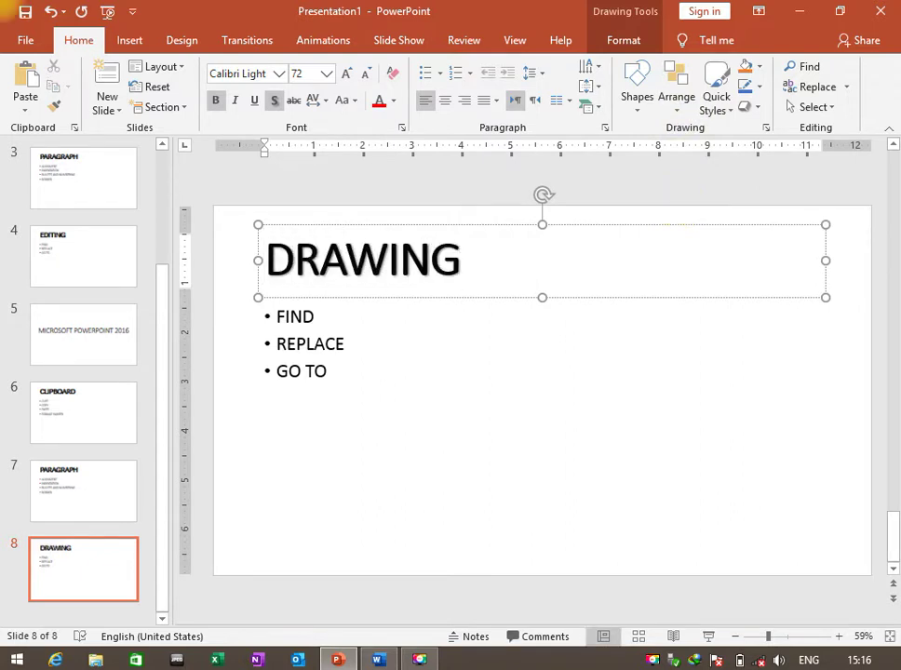
left_click(370, 316)
key("ctrl+a")
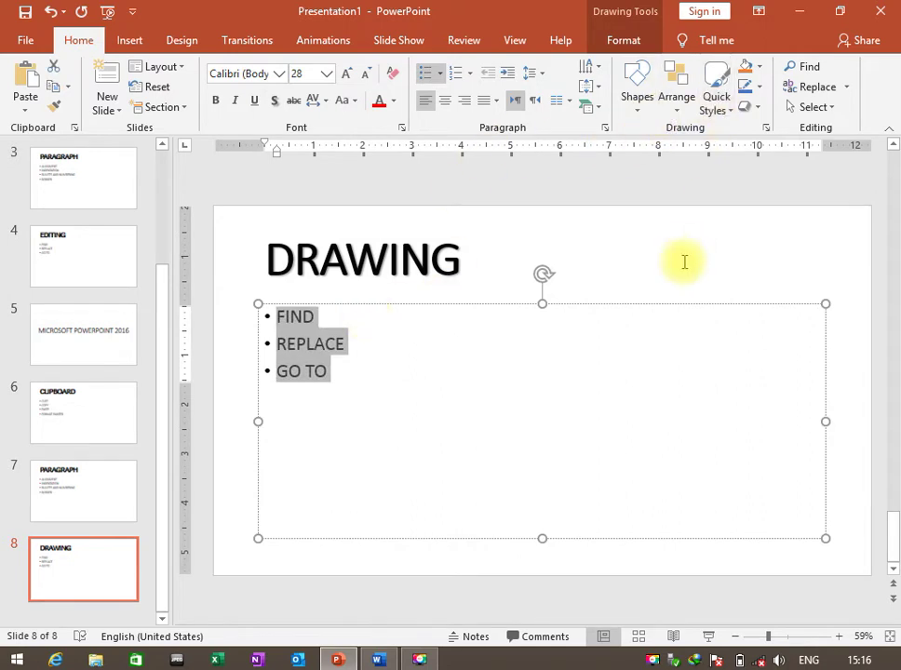
type("SHAPES")
key("Return")
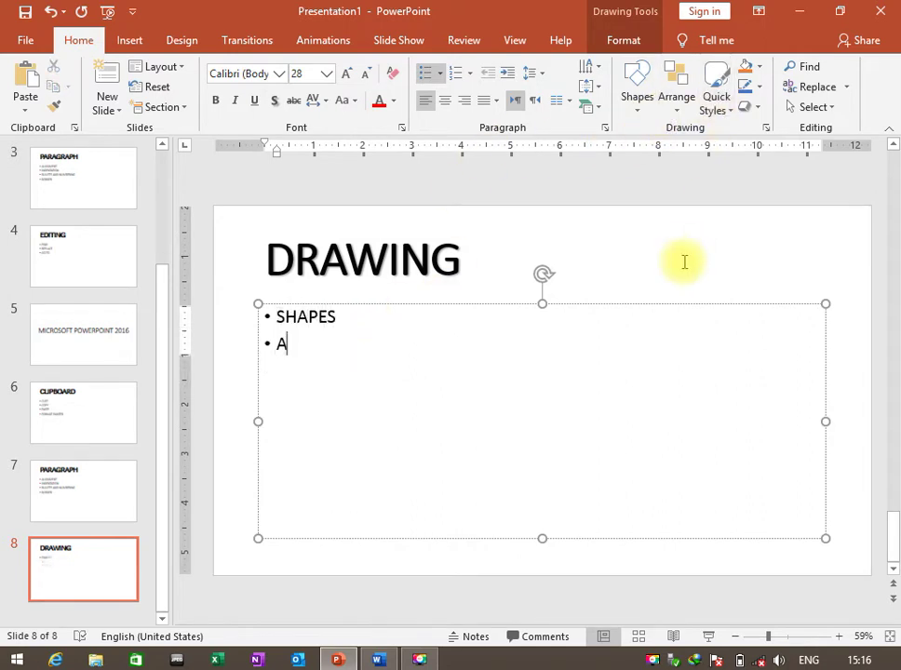
type("ANGE")
key("Return")
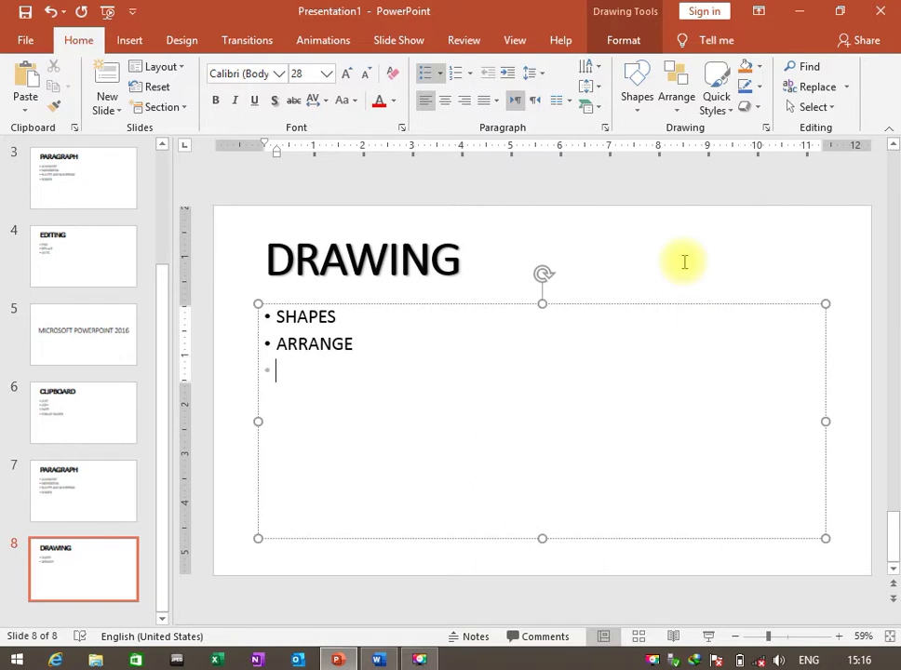
type("QUICK STY")
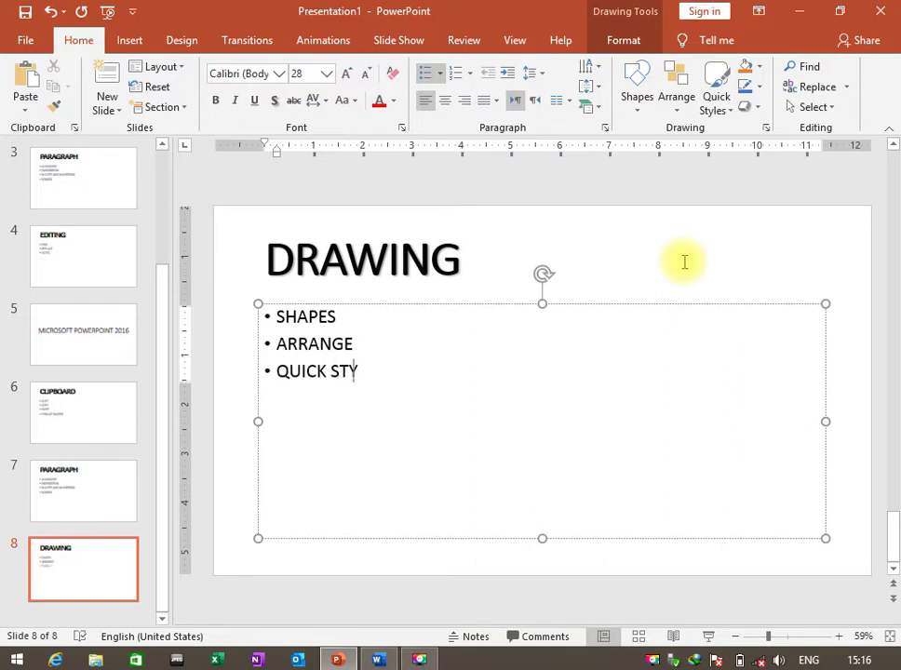
type("KLES")
key("BackSpace")
key("BackSpace")
key("BackSpace")
type("LES")
Add the bullets SHAPE FILL, SHAPE OUTLINE and SHAPE EFFECTS.
key("Return")
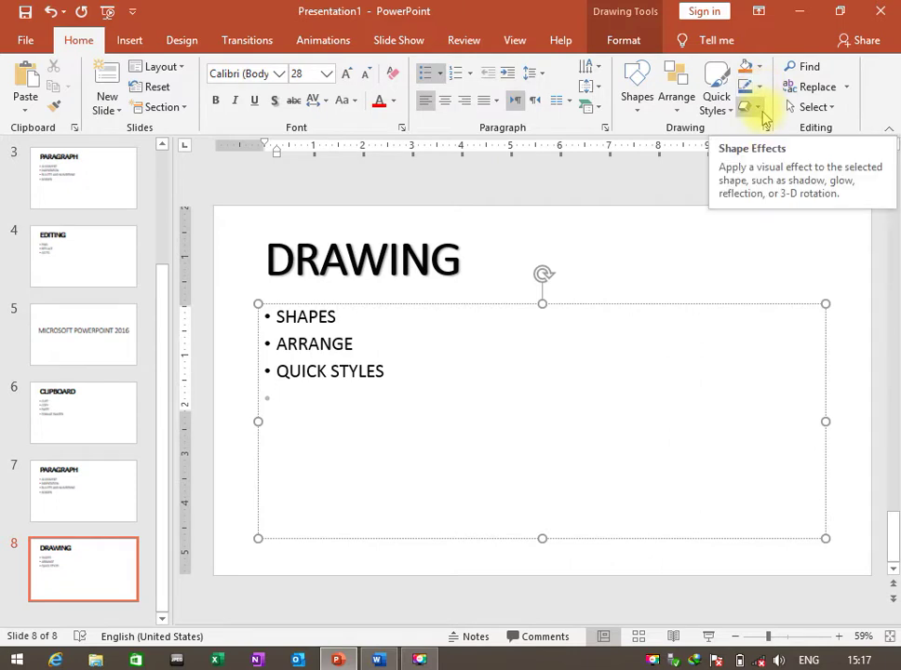
type("HAPE FIL")
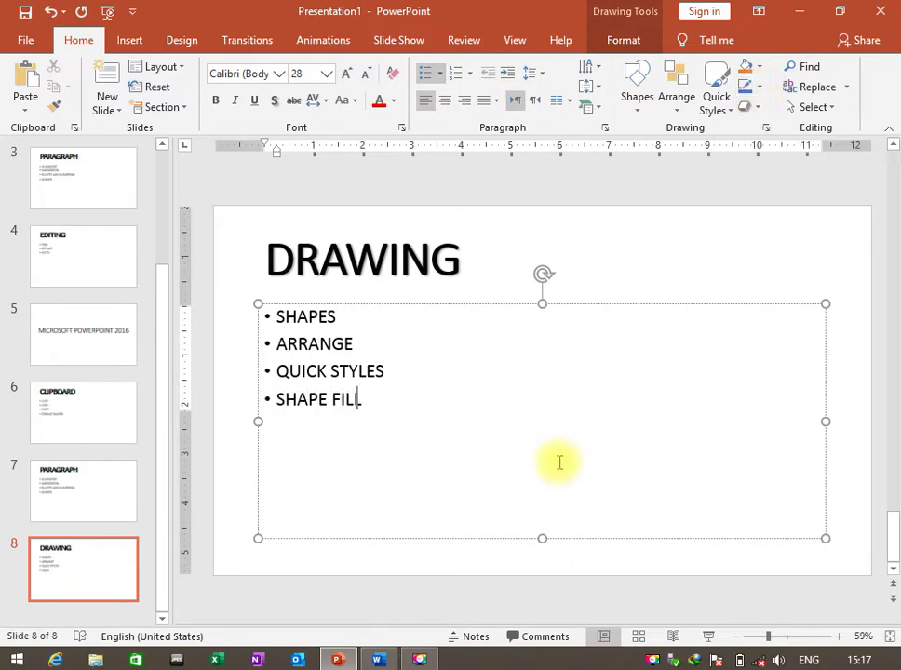
key("Return")
type("SHAP")
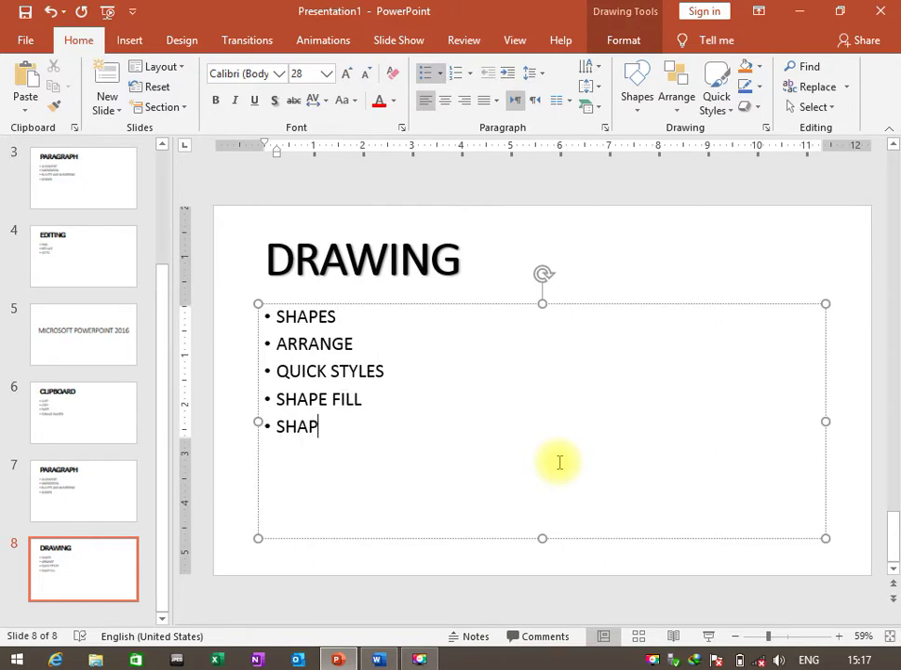
type("E OUTLINE")
key("Return")
type("S")
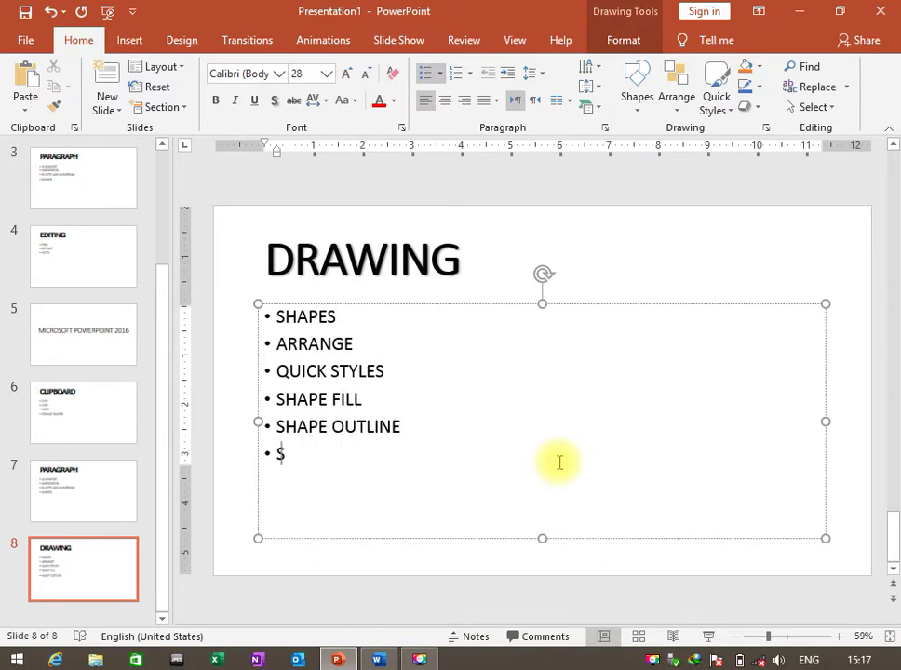
type("HAPE EFFECTS")
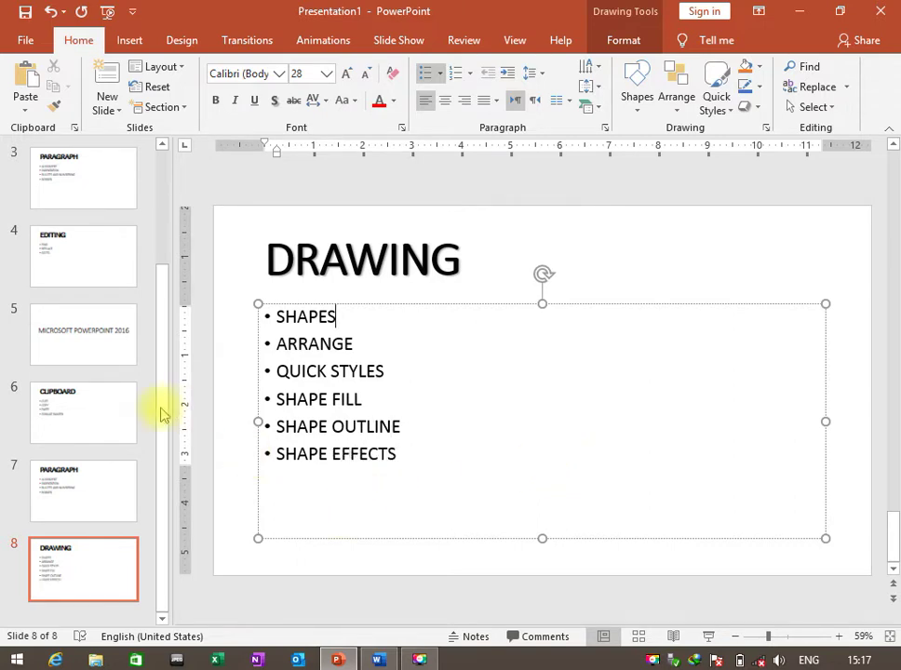
left_click(82, 416)
left_click(72, 475)
left_click(79, 566)
scroll(97, 214, "up", 3)
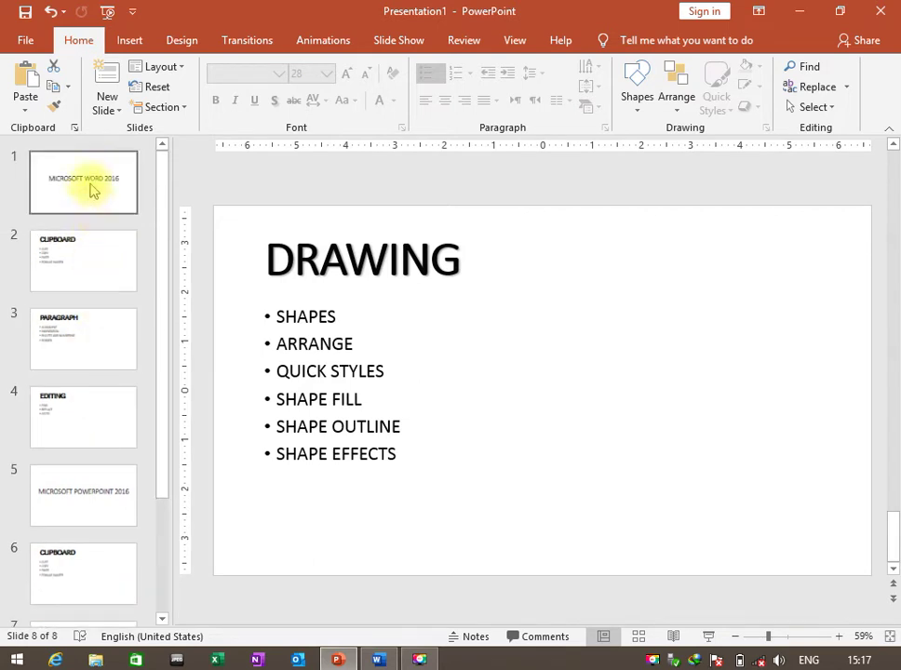
scroll(90, 187, "down", 3)
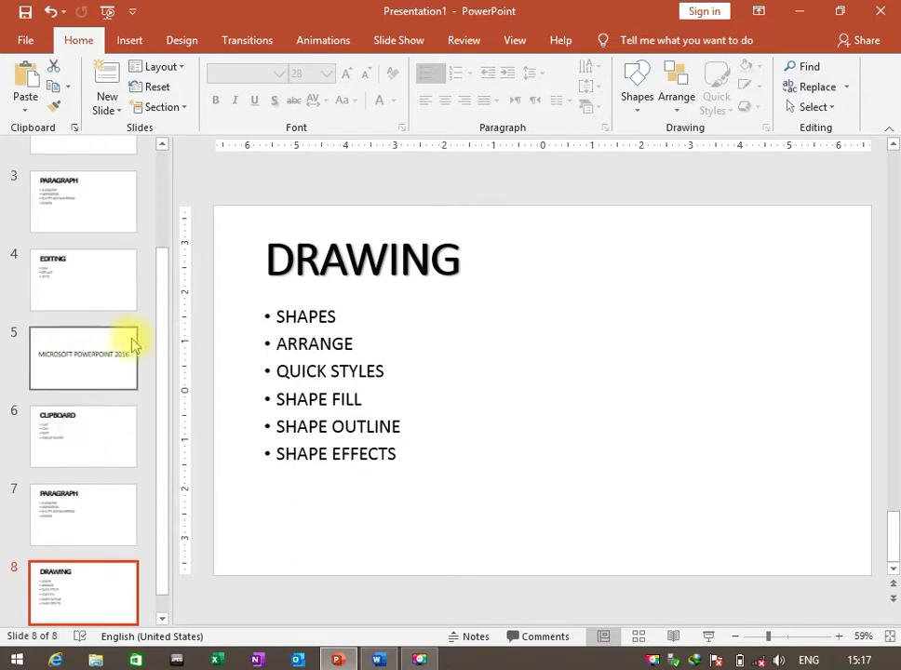
mouse_move(161, 362)
left_mouse_down()
mouse_move(177, 222)
mouse_move(166, 433)
left_mouse_up()
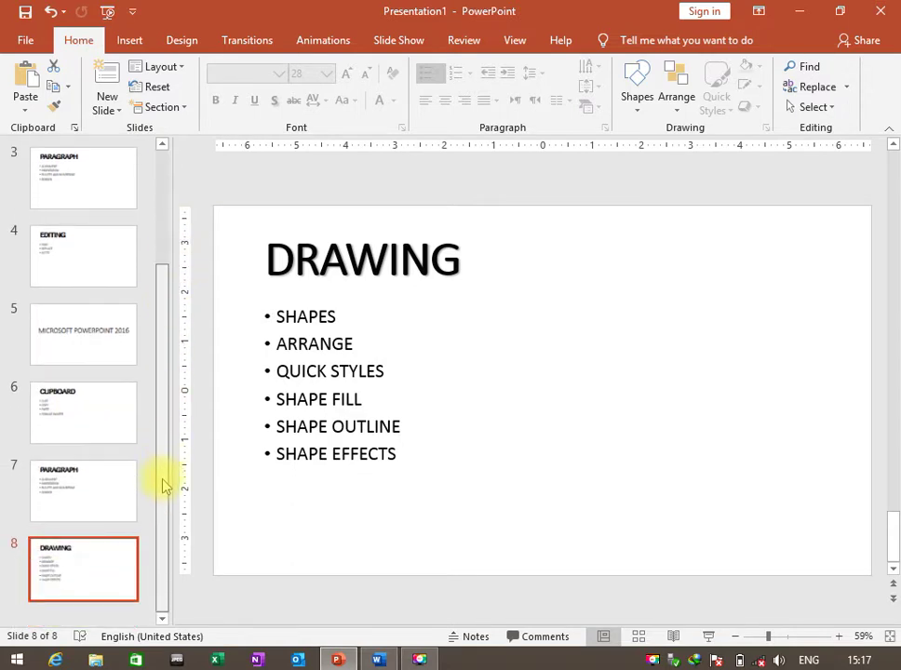
left_click_drag(163, 483, 164, 246)
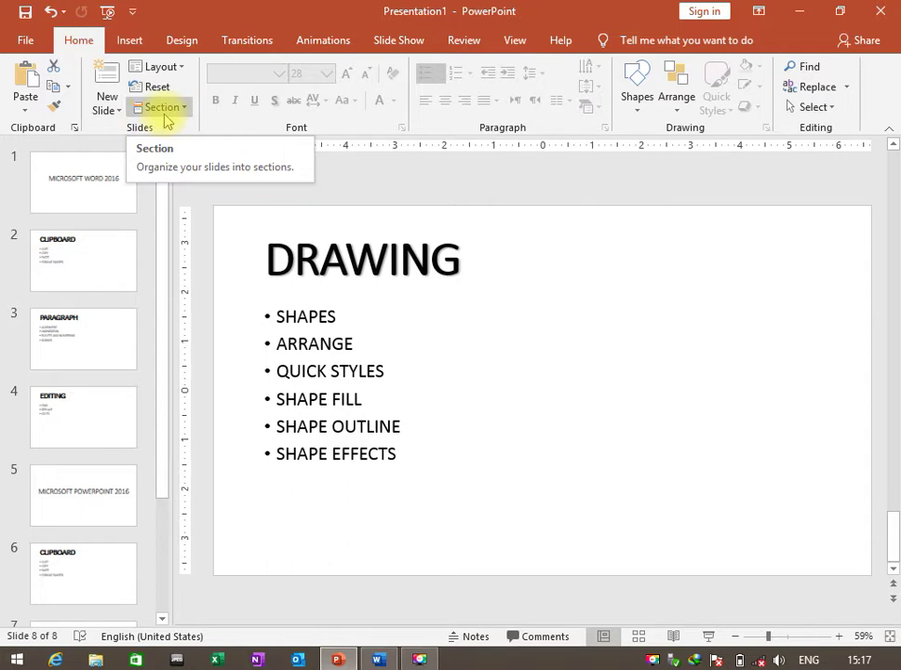
Add a section named MS WORD 2016 starting at slide 1.
left_click(104, 194)
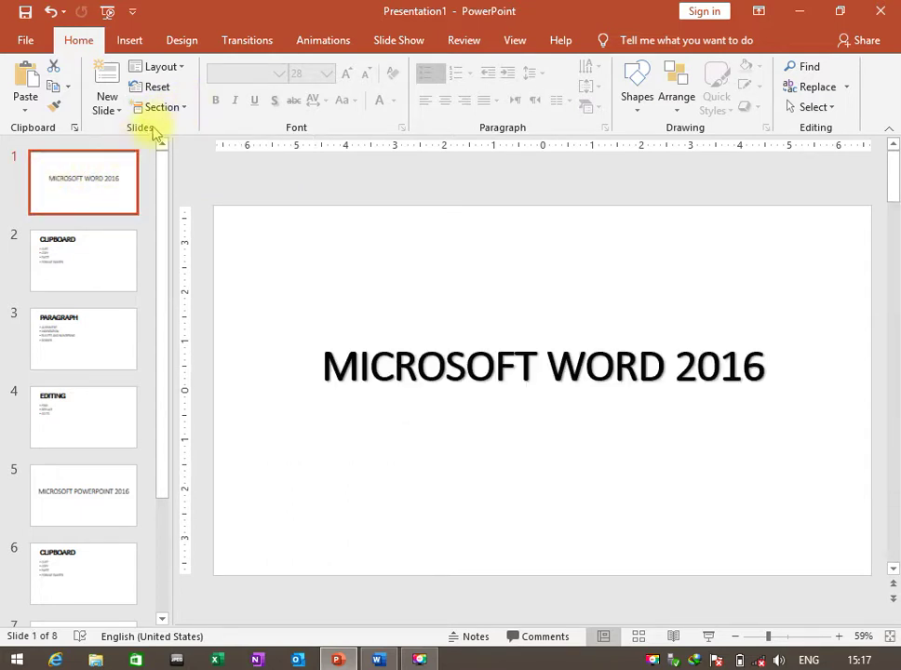
left_click(186, 108)
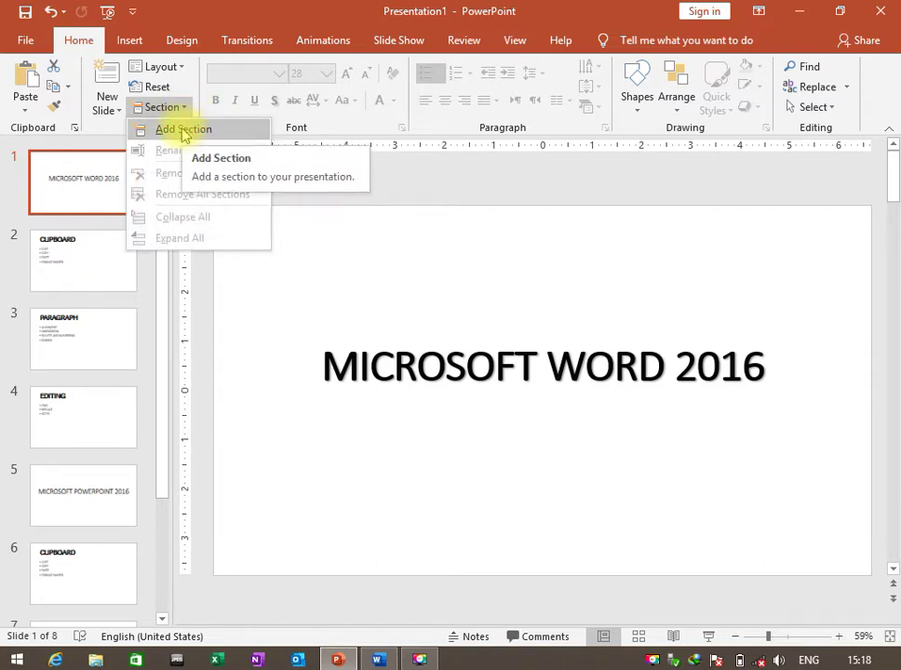
left_click(184, 131)
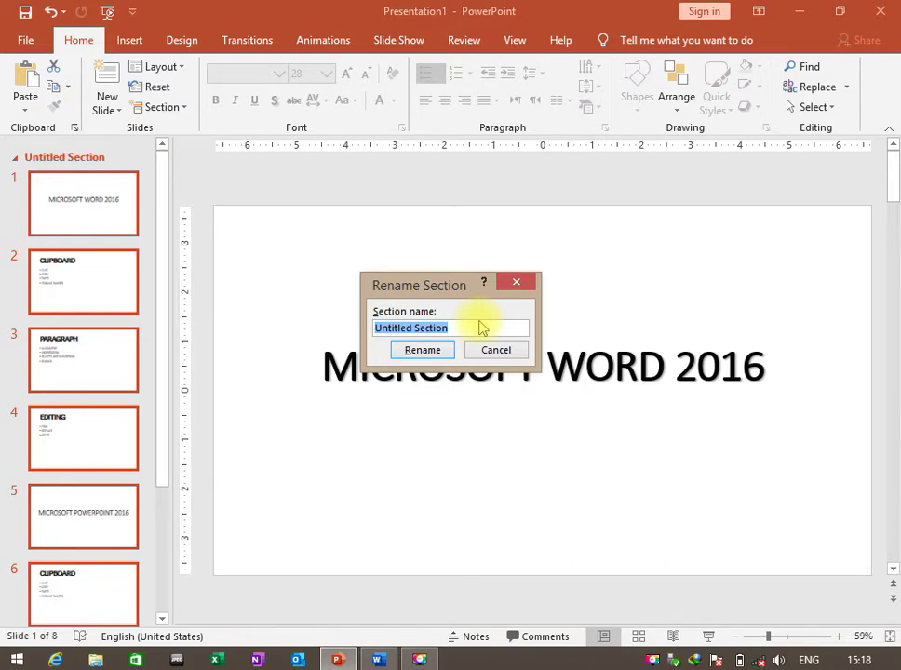
type("m")
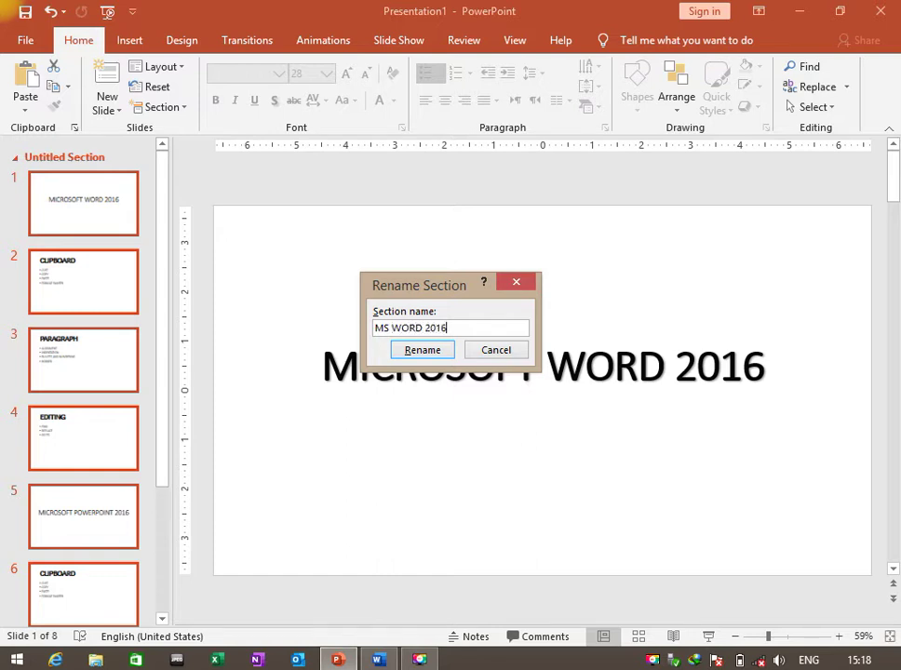
left_click(422, 350)
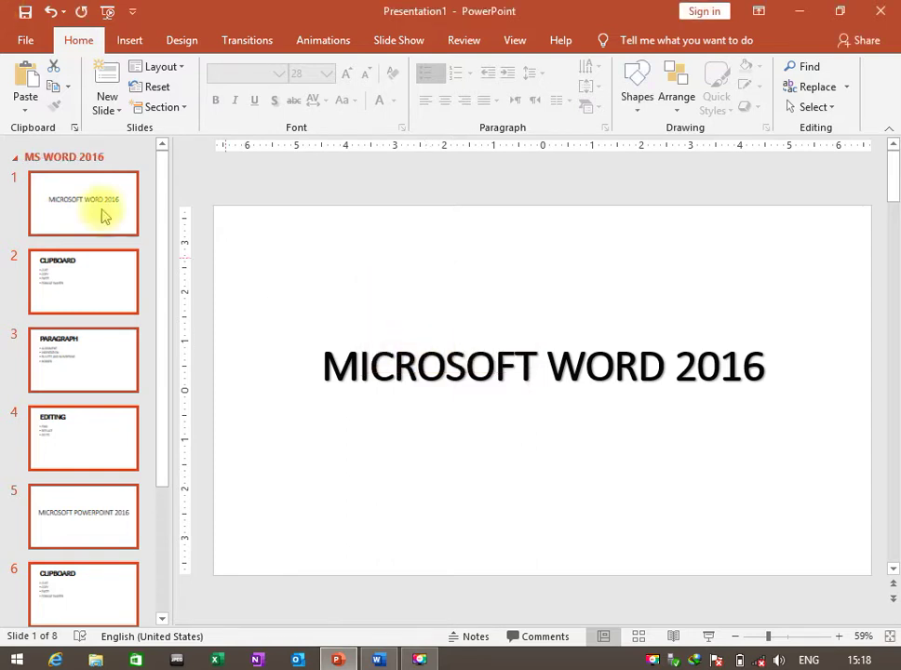
Add a section named MS POWERPOINT 2016 starting at slide 5.
scroll(80, 544, "down", 1)
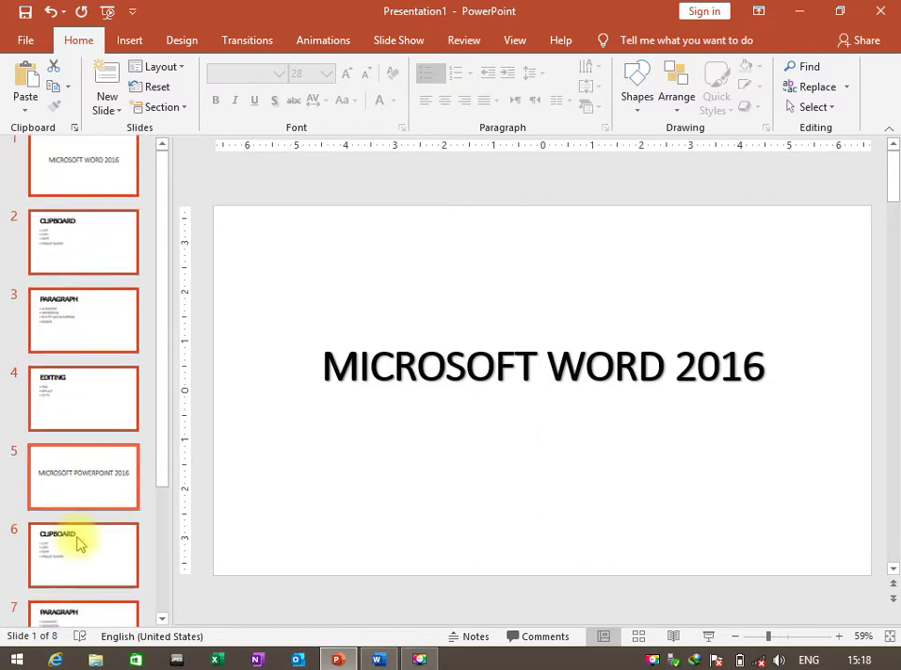
scroll(80, 544, "down", 2)
left_click(68, 383)
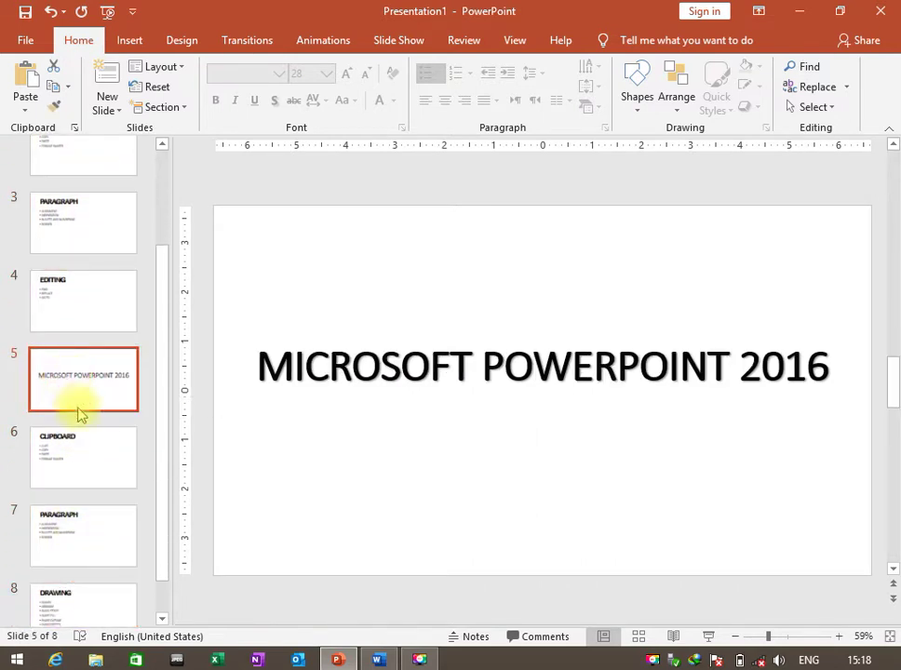
left_click(186, 108)
left_click(186, 131)
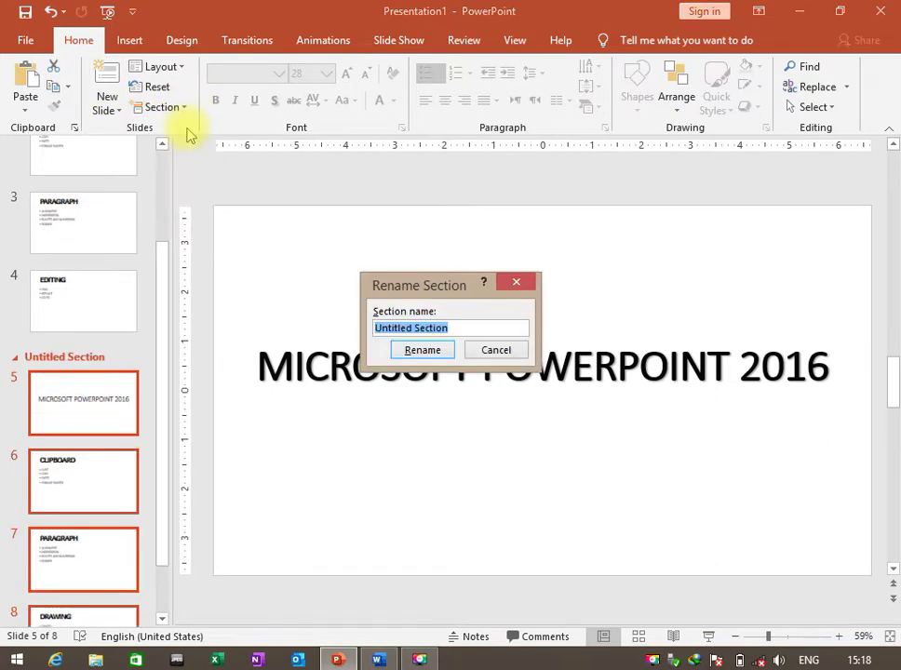
type("MS POWERPOINT 2016")
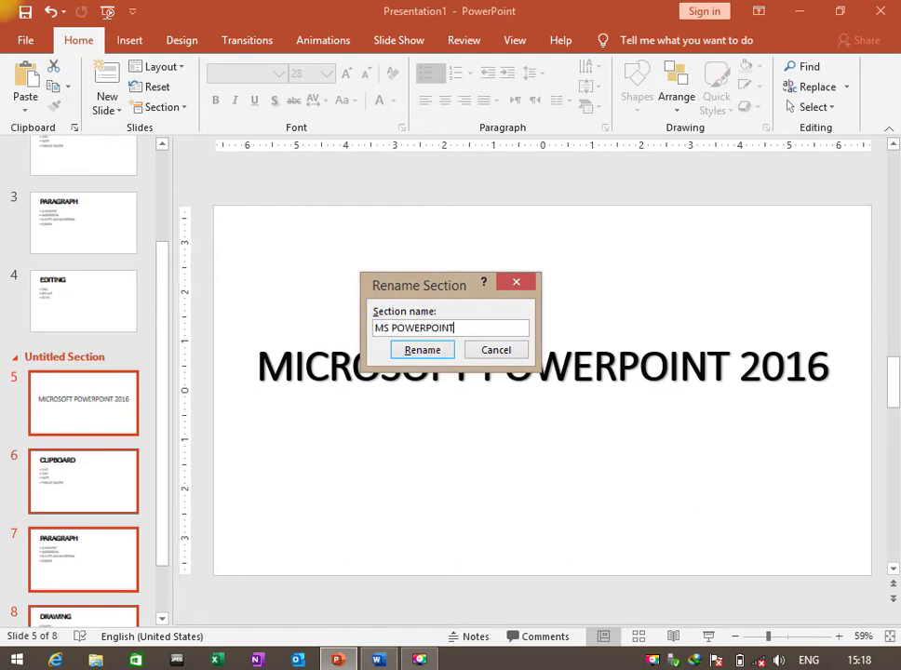
left_click(422, 349)
Collapse both the MS WORD 2016 and MS POWERPOINT 2016 sections.
scroll(70, 367, "up", 1)
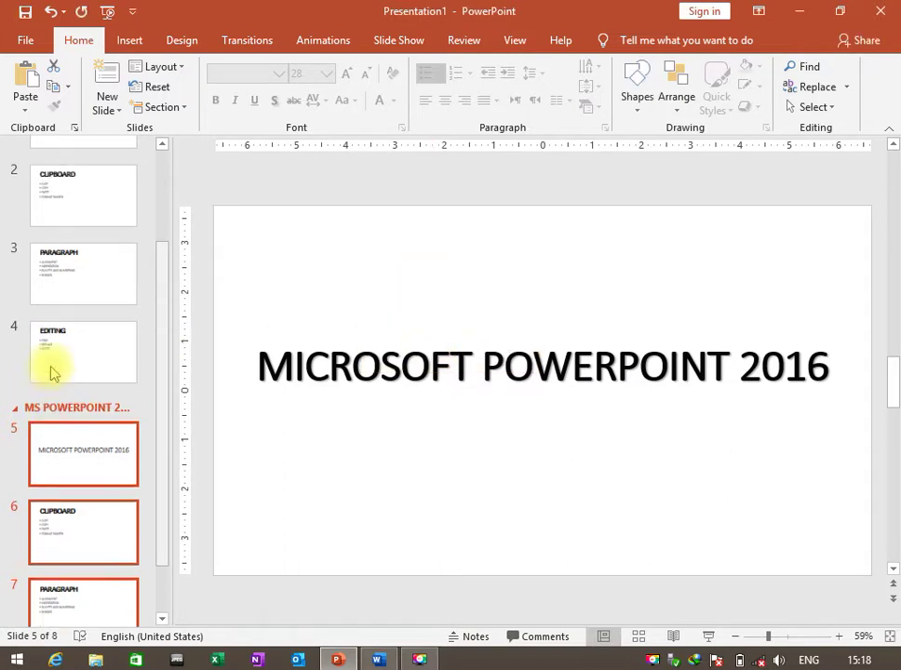
scroll(54, 368, "up", 2)
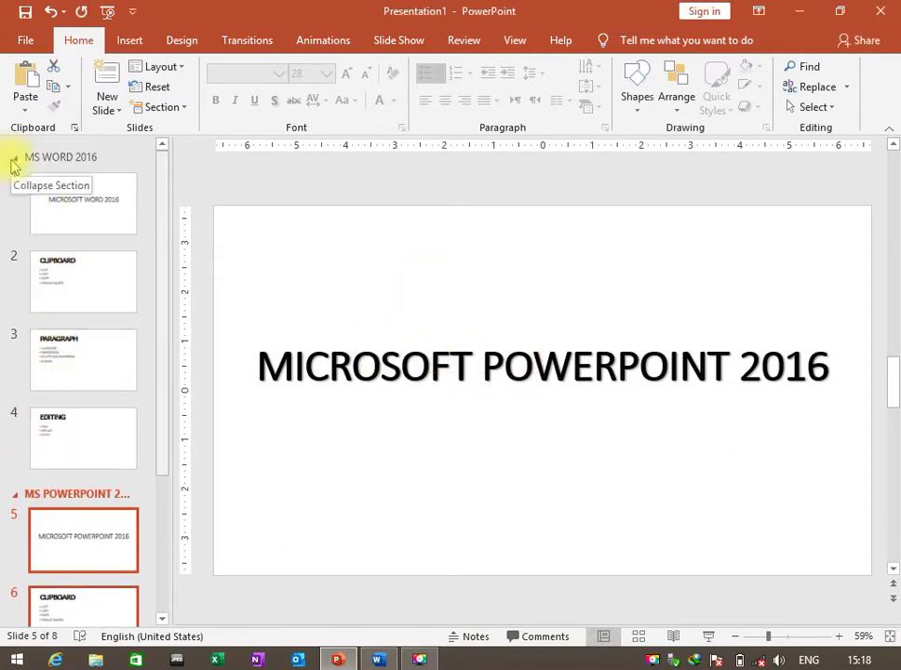
scroll(35, 388, "down", 2)
scroll(94, 440, "down", 2)
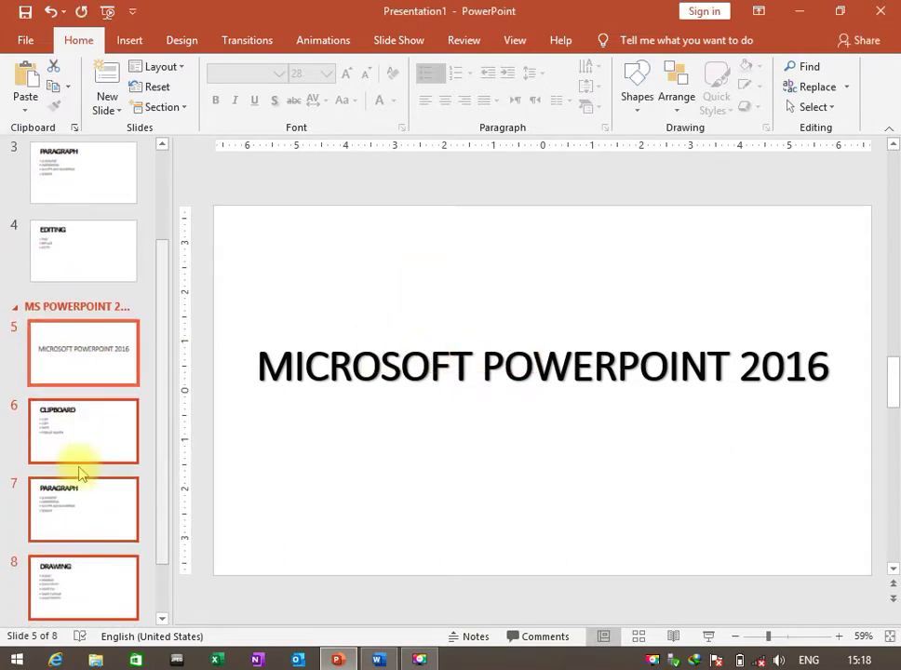
scroll(80, 514, "up", 2)
scroll(56, 509, "up", 1)
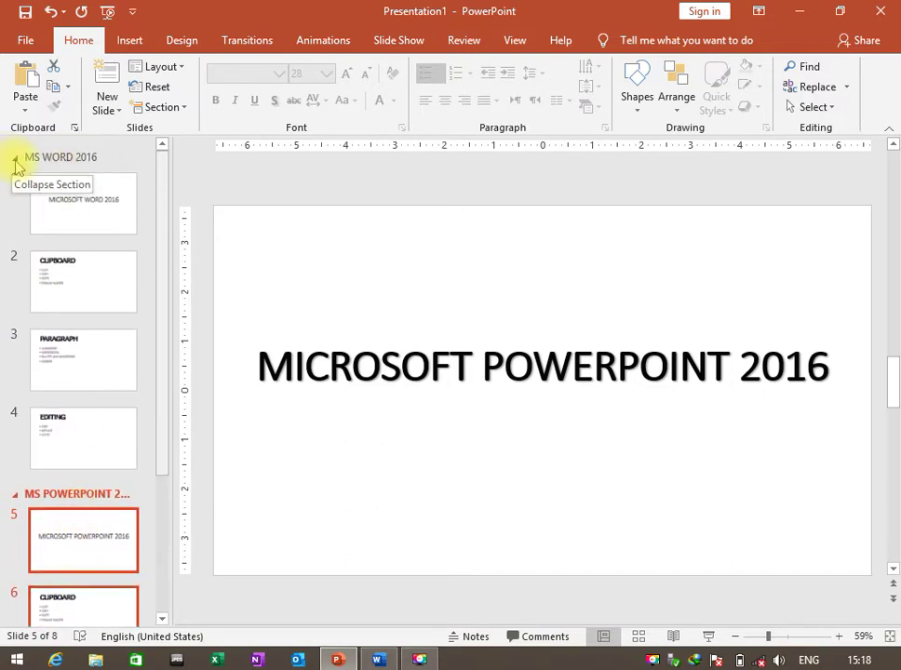
left_click(16, 163)
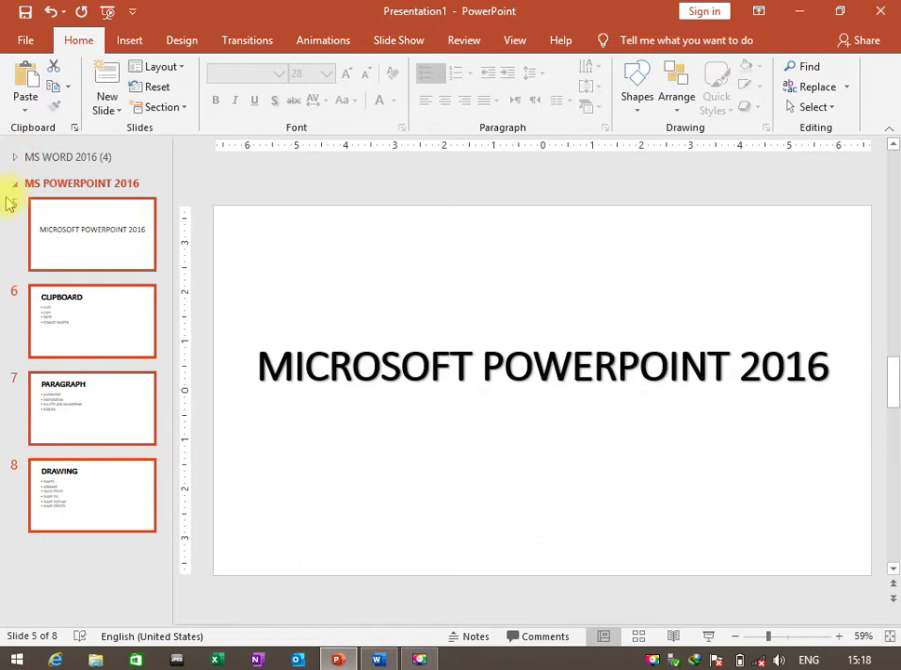
left_click(17, 186)
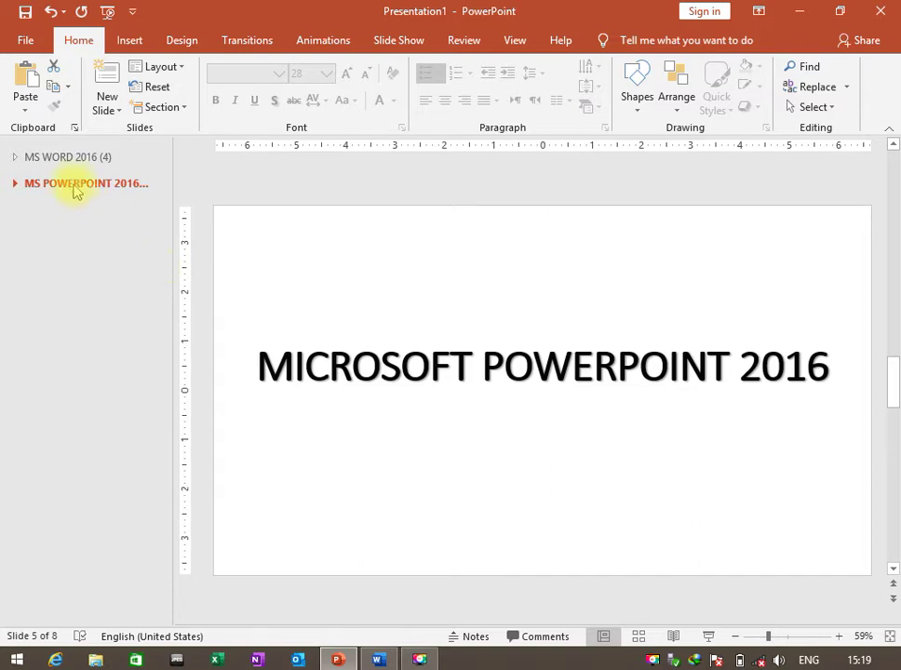
Expand both sections again and bring up the Section commands list.
left_click(66, 156)
left_click(78, 185)
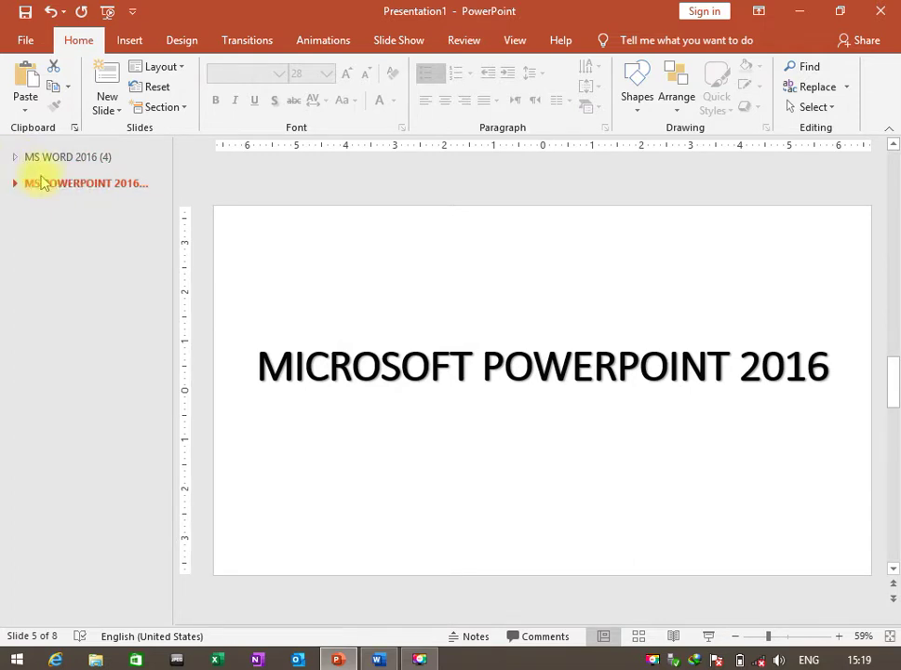
left_click(15, 159)
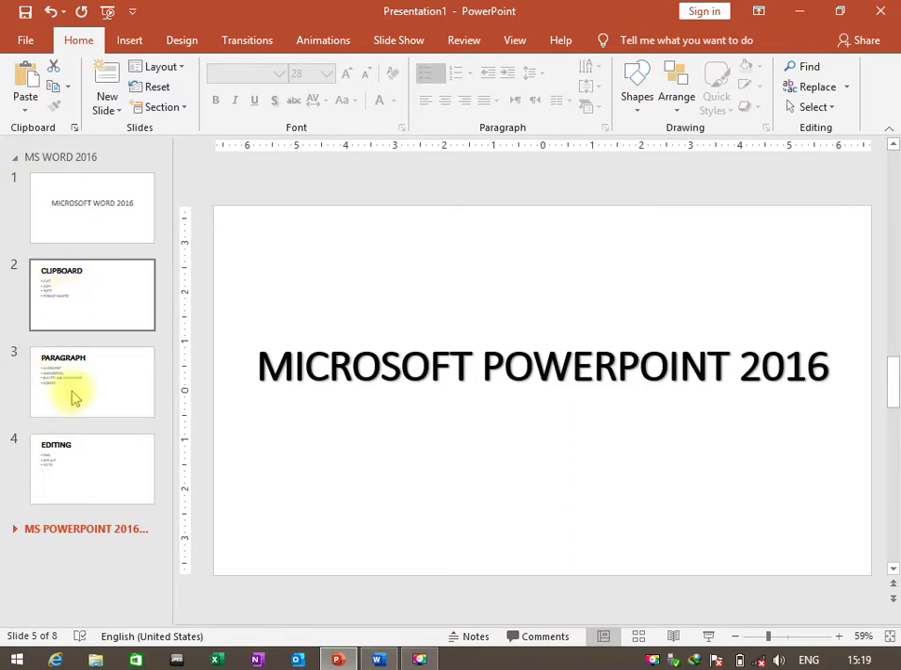
left_click(15, 530)
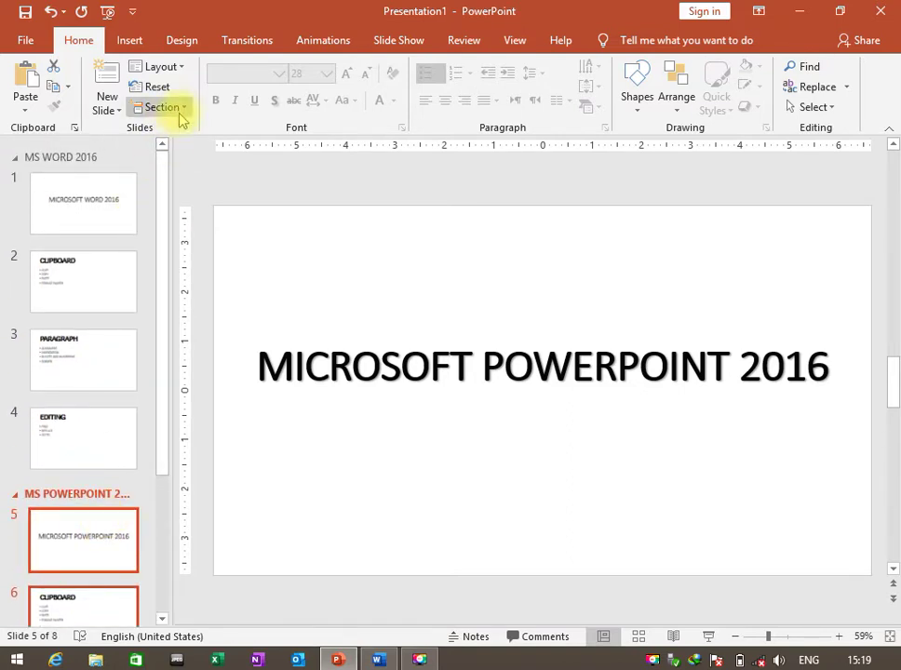
left_click(182, 108)
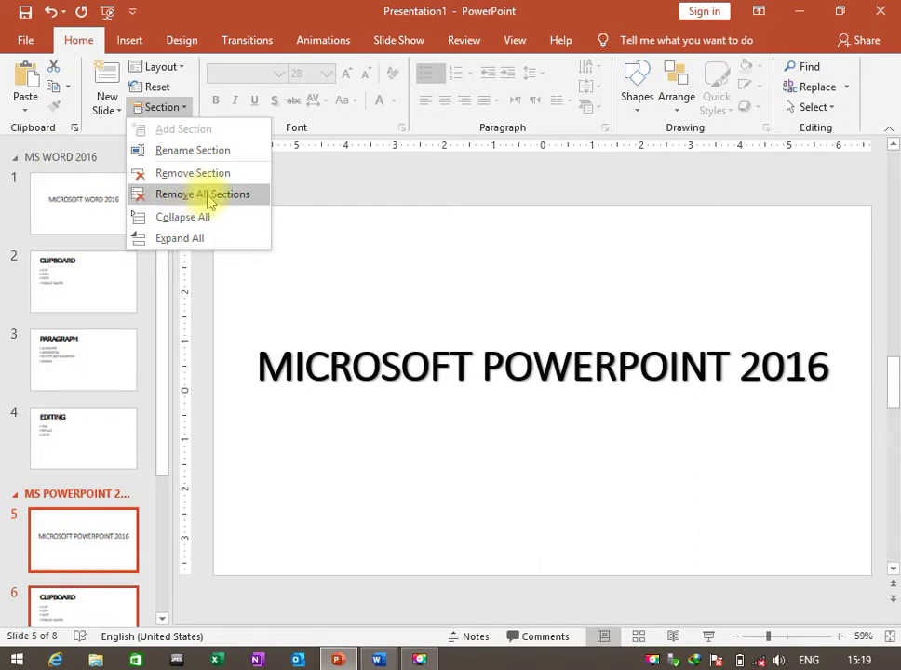
Dismiss the Section list and alternate between selecting the MS POWERPOINT 2016 section and slide 5.
left_click(153, 323)
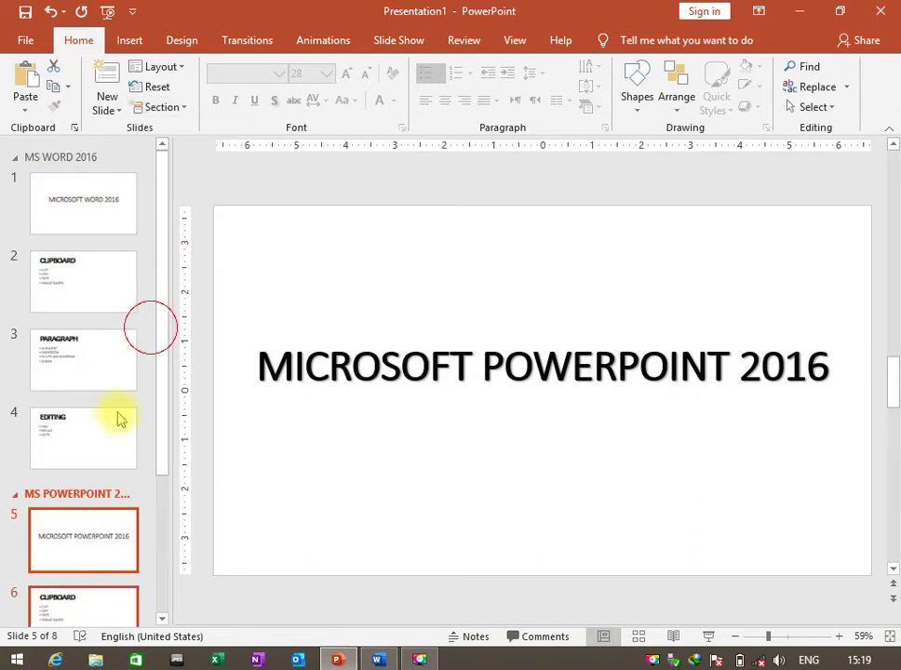
left_click(39, 494)
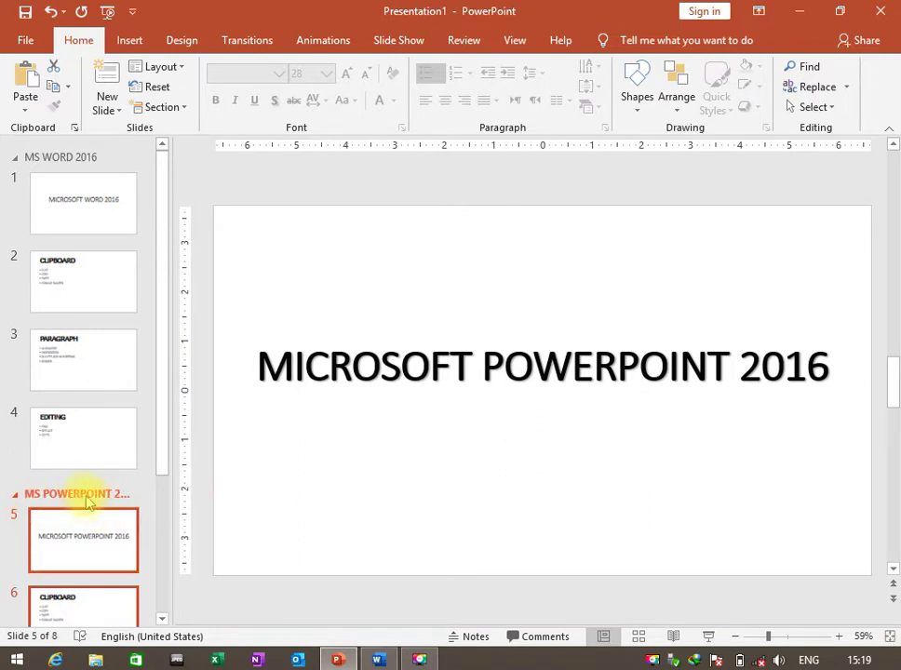
left_click(102, 545)
left_click(103, 494)
left_click(87, 556)
left_click(108, 496)
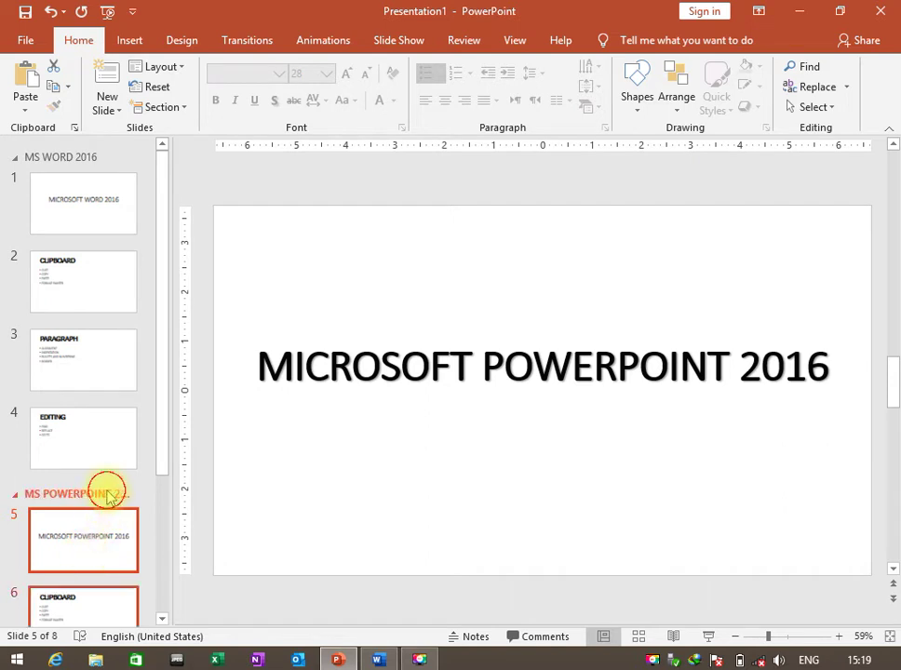
Make slide 5 current, then step through CLIPBOARD and PARAGRAPH to DRAWING, slide 8.
scroll(104, 493, "down", 2)
scroll(107, 491, "down", 3)
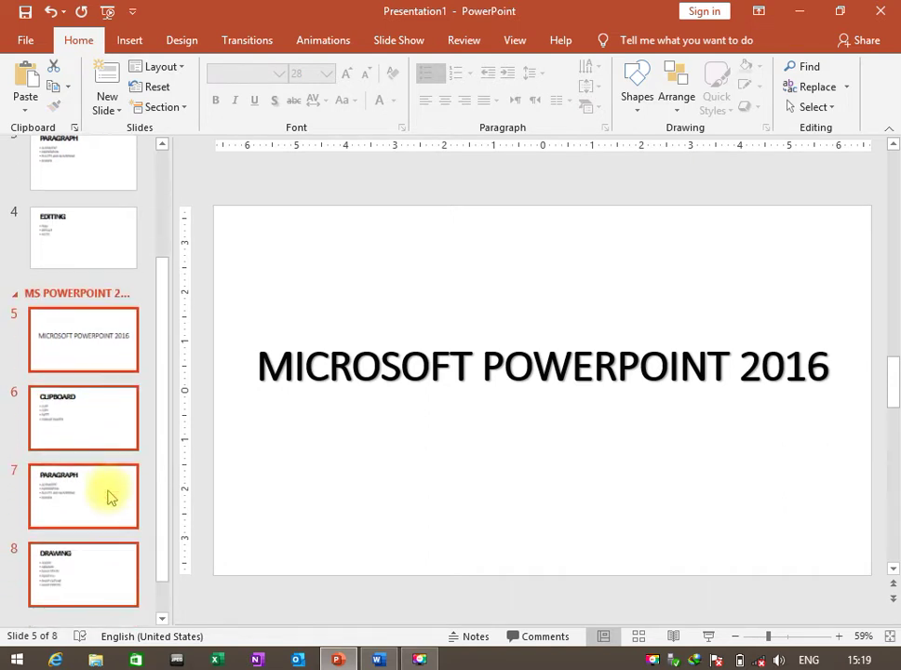
left_click(145, 378)
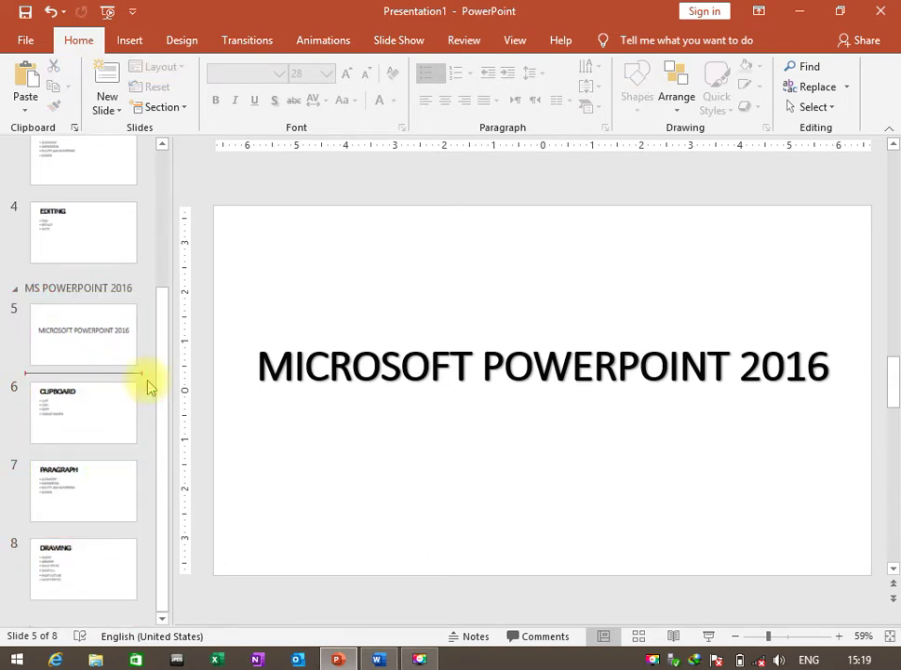
left_click(379, 473)
left_click(94, 410)
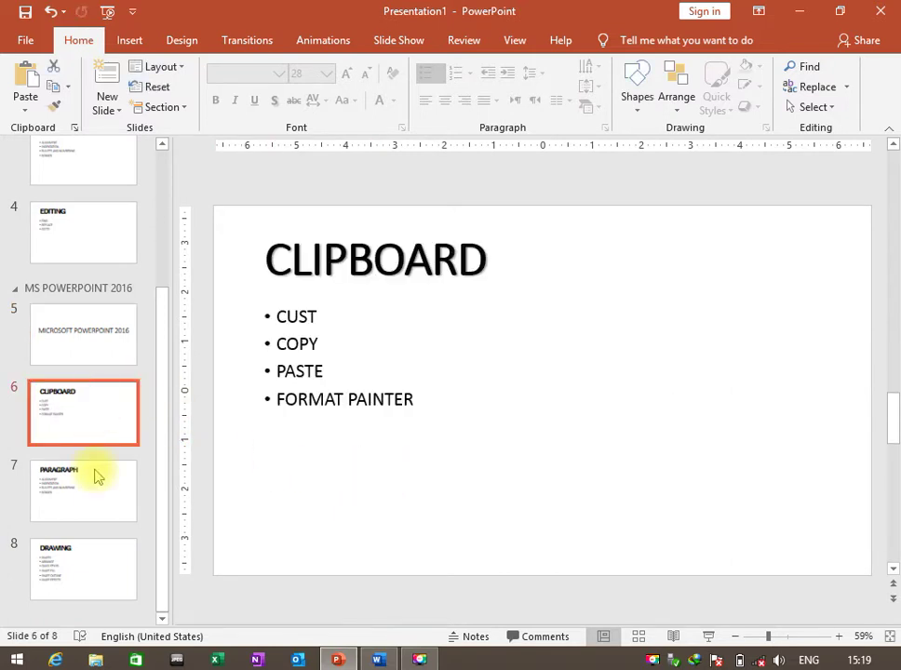
left_click(101, 505)
left_click(90, 573)
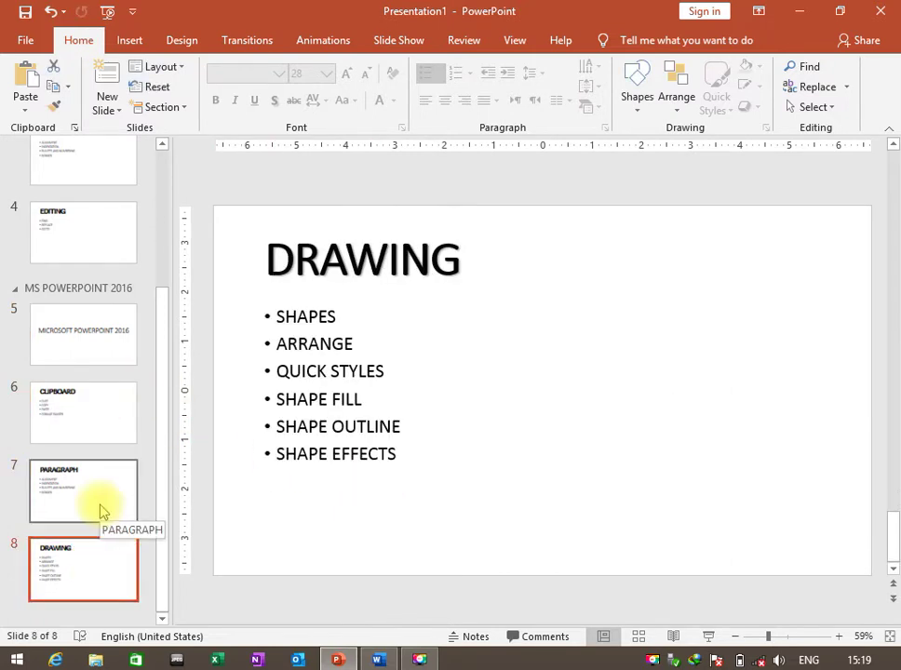
Step back through PARAGRAPH and CLIPBOARD to the MICROSOFT POWERPOINT 2016 title slide.
left_click(102, 492)
left_click(102, 419)
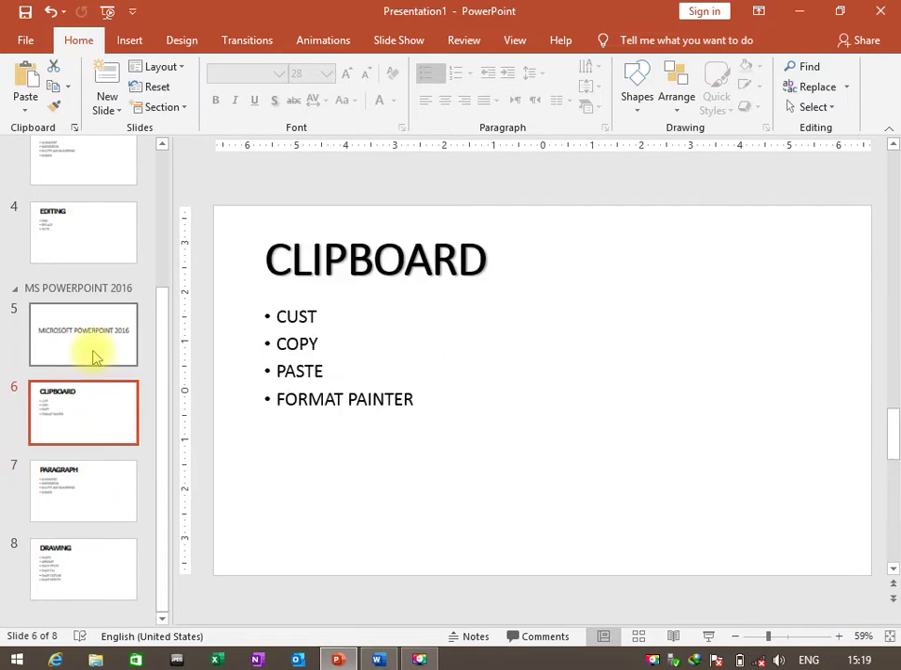
left_click(96, 350)
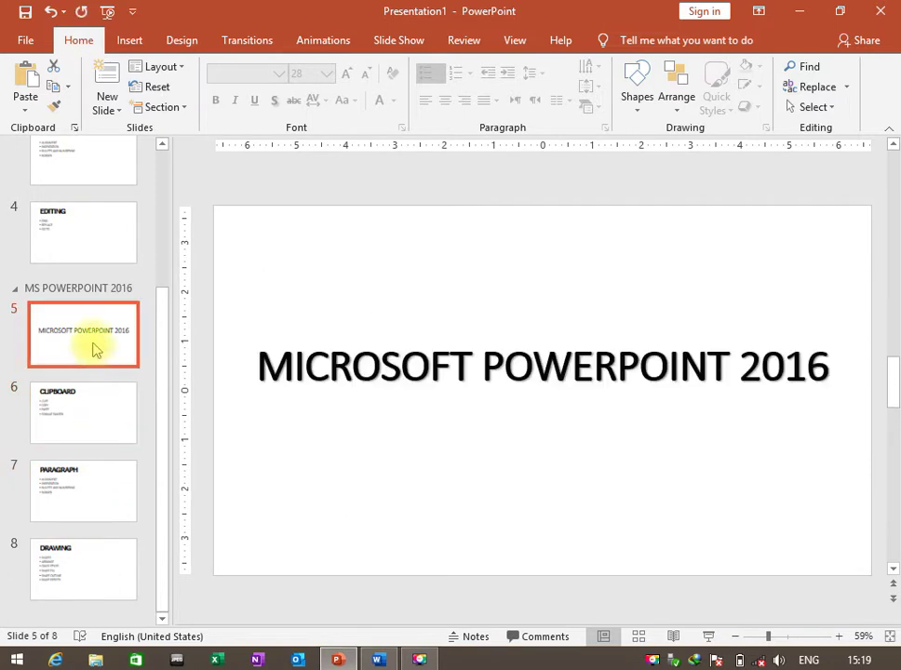
Drag the MS POWERPOINT 2016 section above MS WORD 2016 to the top of the deck.
left_click(73, 292)
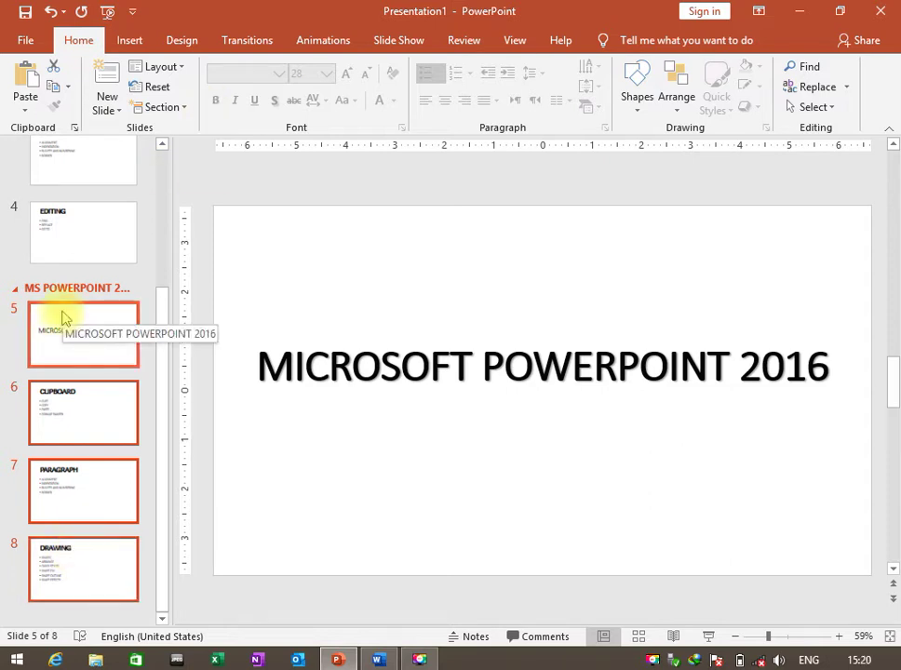
scroll(65, 317, "up", 2)
scroll(74, 372, "up", 1)
scroll(76, 437, "up", 3)
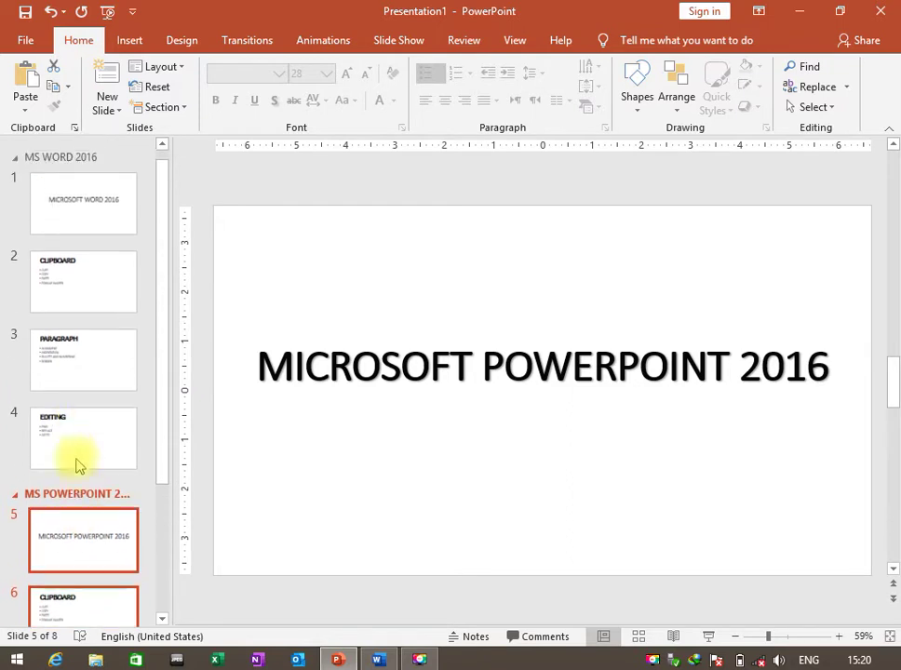
left_click_drag(80, 501, 69, 157)
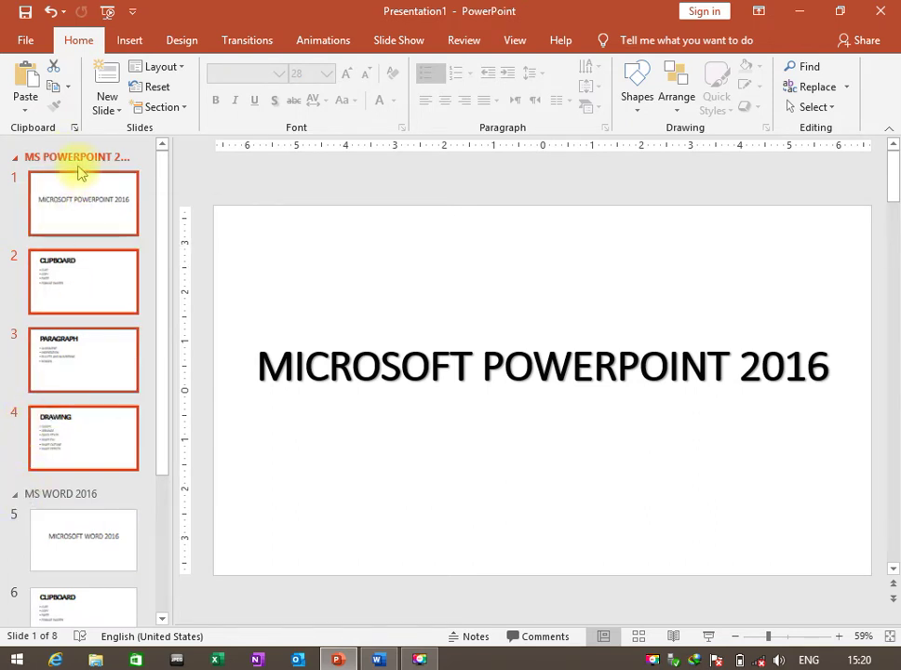
Collapse the MS POWERPOINT 2016 and MS WORD 2016 sections, then expand both again.
left_click(16, 157)
left_click(16, 186)
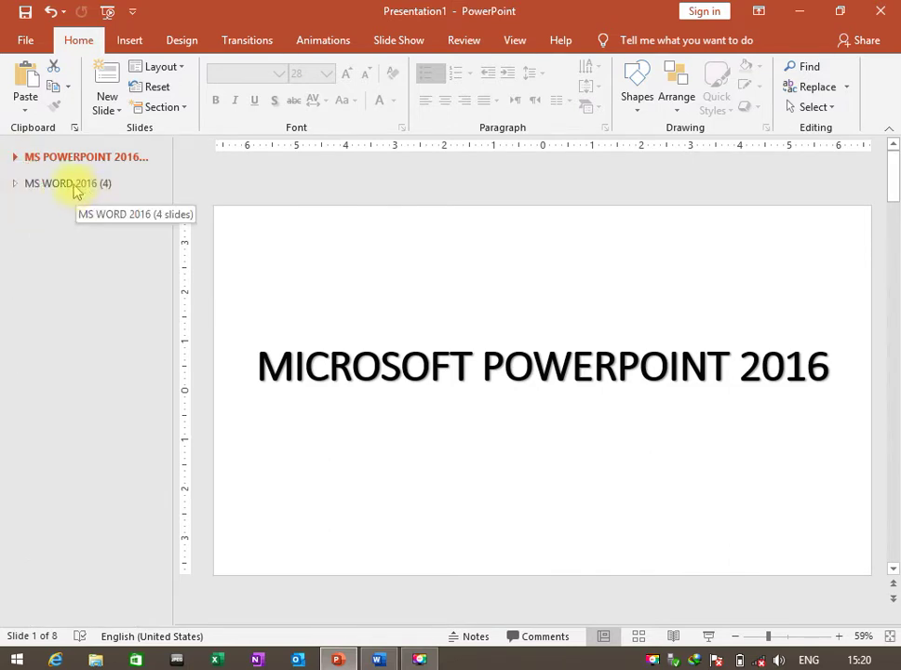
mouse_move(75, 191)
left_mouse_down()
mouse_move(77, 163)
mouse_move(78, 203)
left_mouse_up()
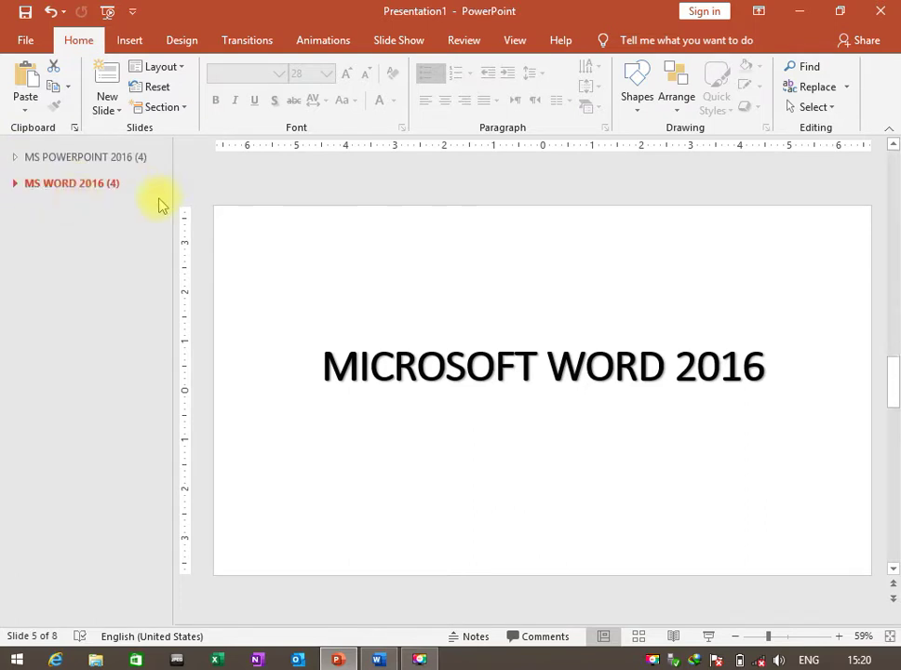
left_click(88, 158)
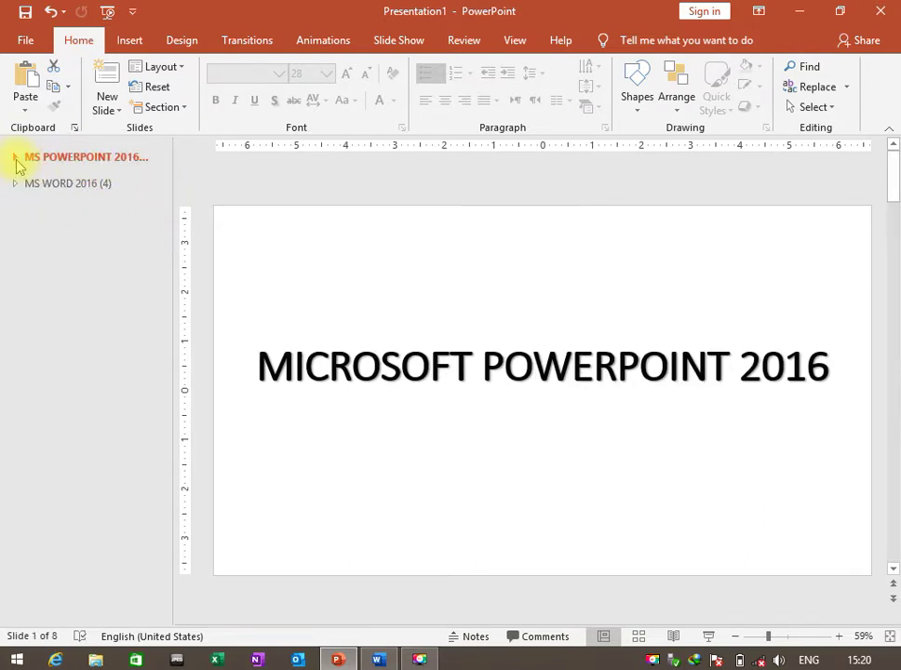
left_click(15, 159)
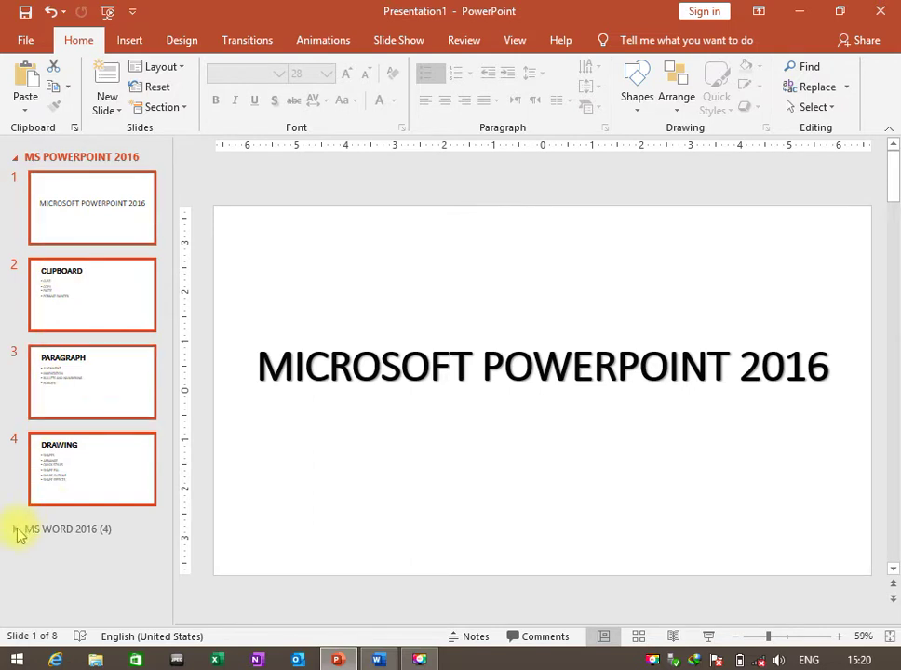
left_click(17, 531)
Collapse and re-expand MS WORD 2016, then show the EDITING slide, slide 8.
scroll(97, 459, "down", 1)
scroll(101, 466, "down", 3)
scroll(5, 384, "up", 2)
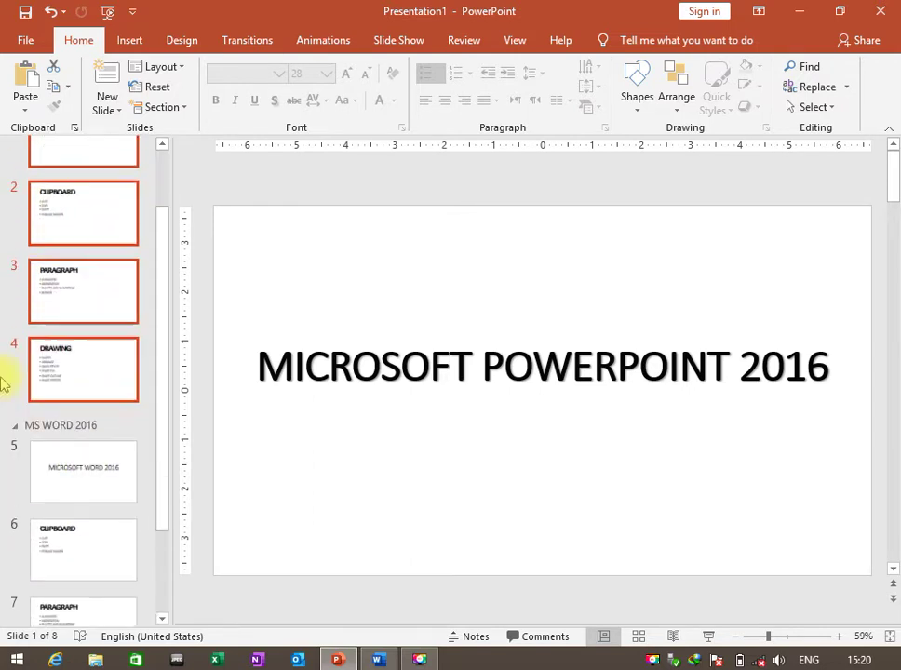
left_click(17, 430)
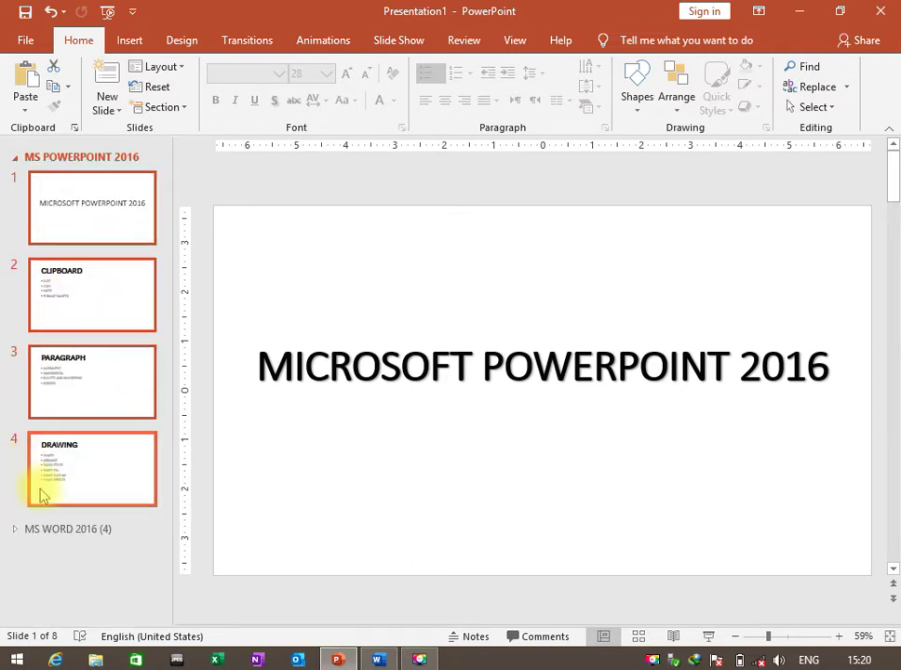
left_click(56, 530)
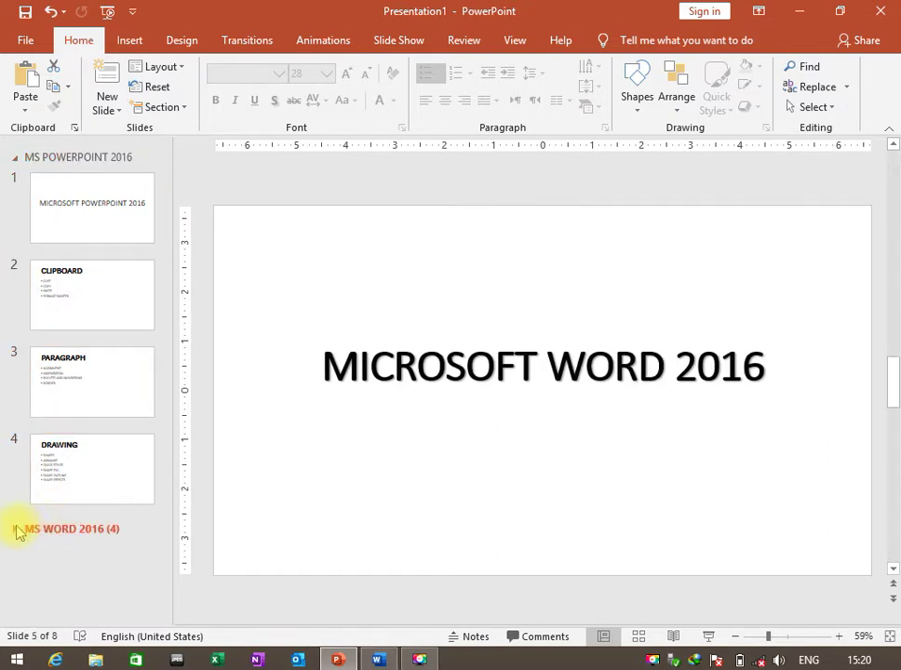
left_click(16, 528)
scroll(107, 535, "down", 2)
scroll(103, 522, "down", 2)
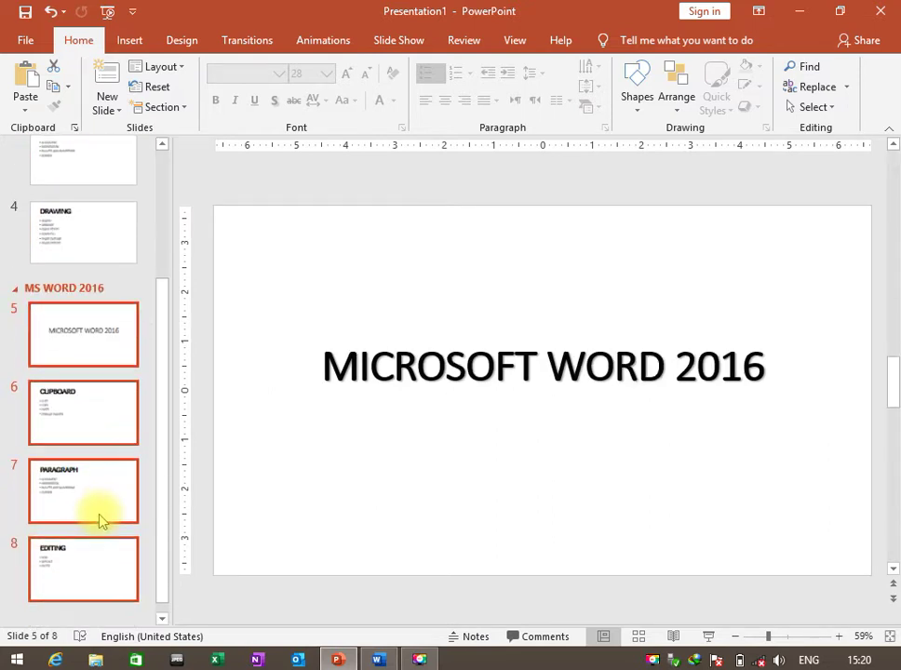
left_click(77, 573)
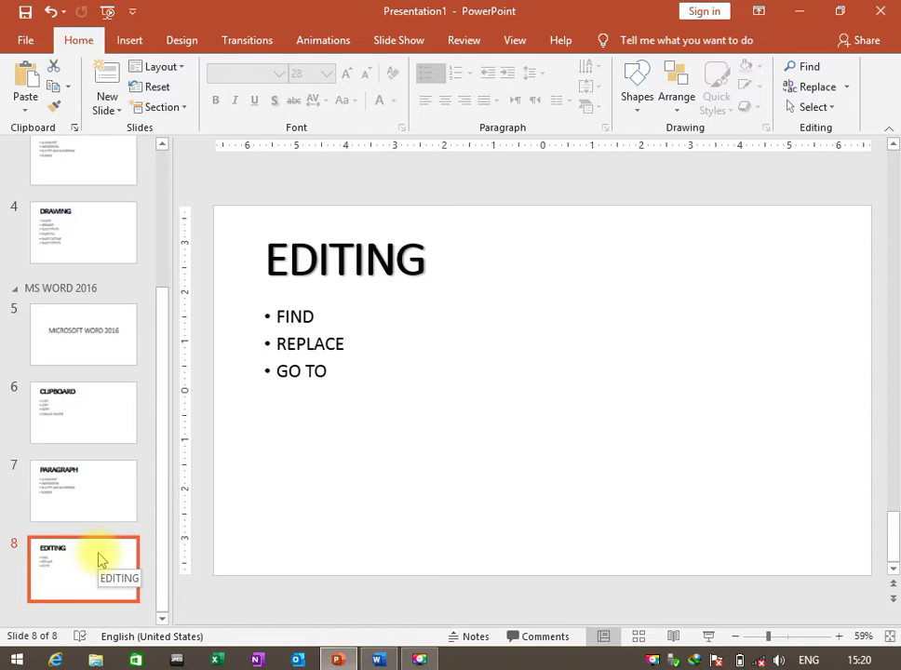
Delete the EDITING slide and undo it, then collapse and re-expand MS WORD 2016.
key("Delete")
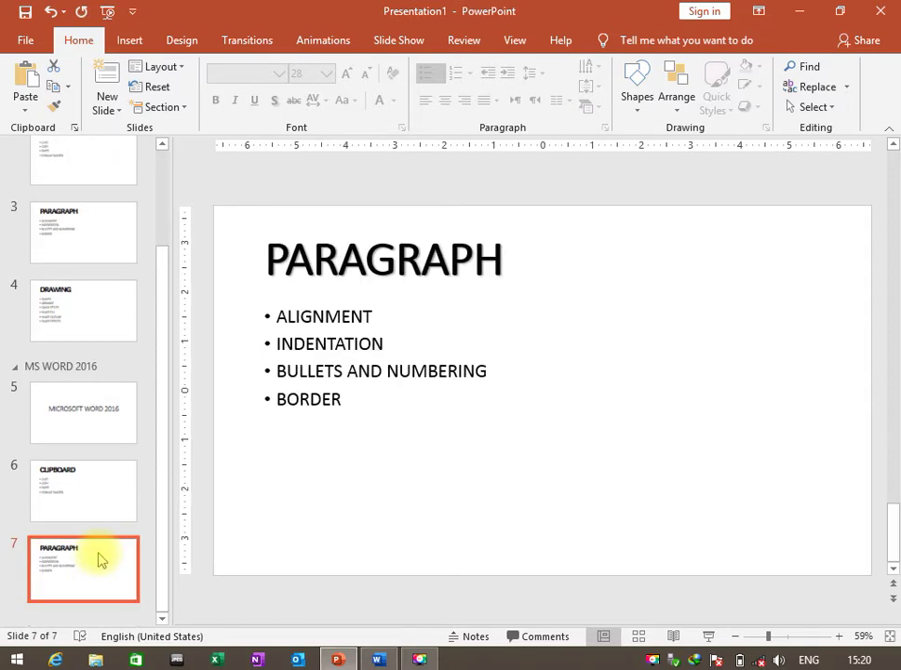
key("ctrl+z")
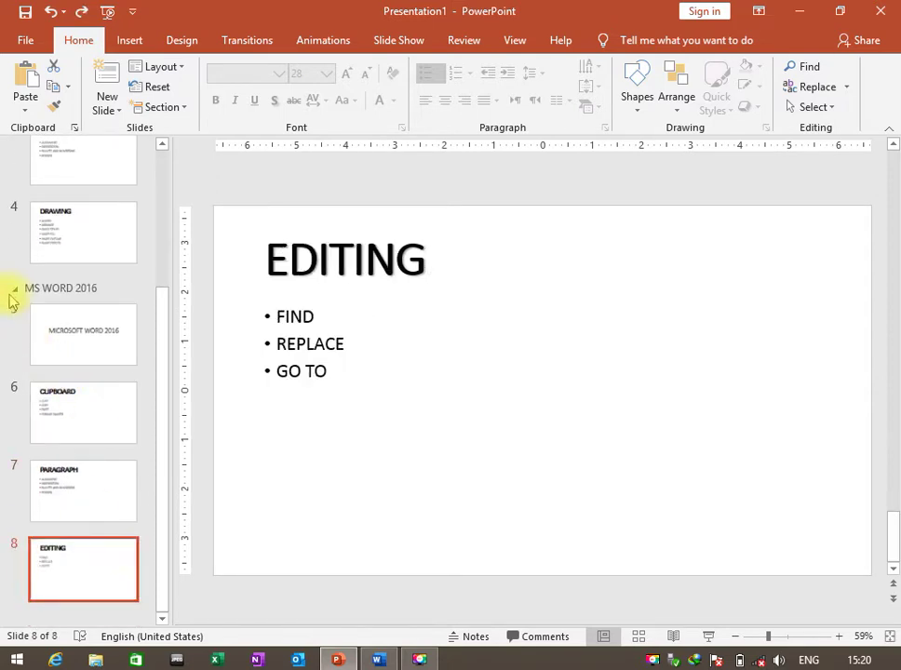
left_click(15, 294)
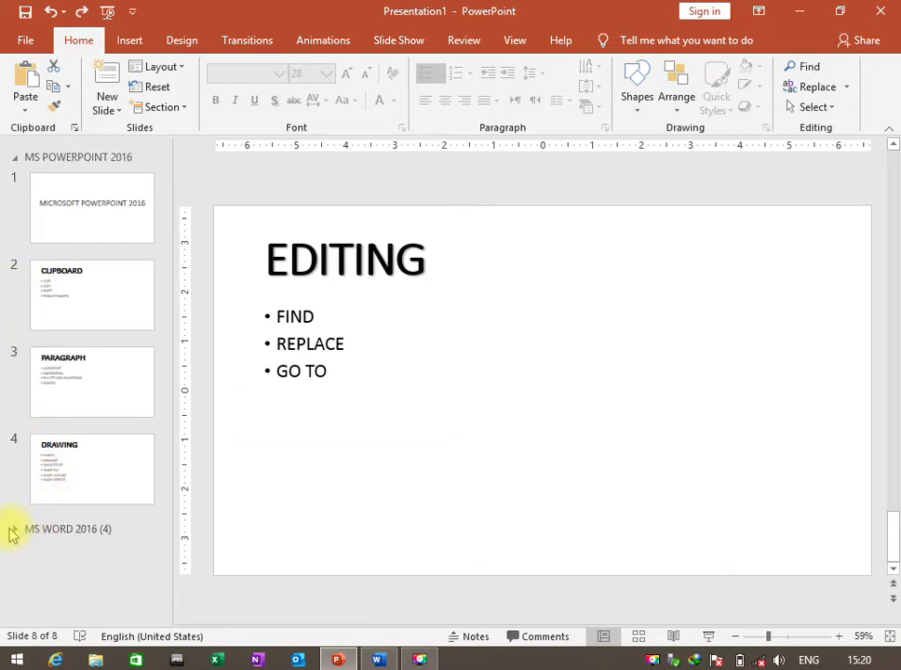
left_click(12, 531)
Delete the MS WORD 2016 section with its slides, undo it, and bring up the Section list.
left_click(60, 493)
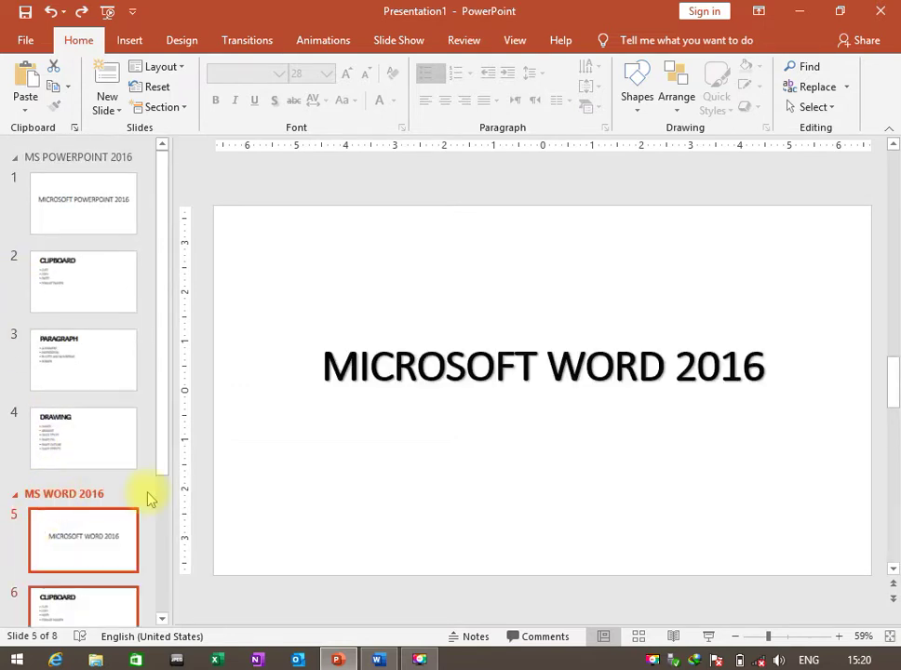
key("Delete")
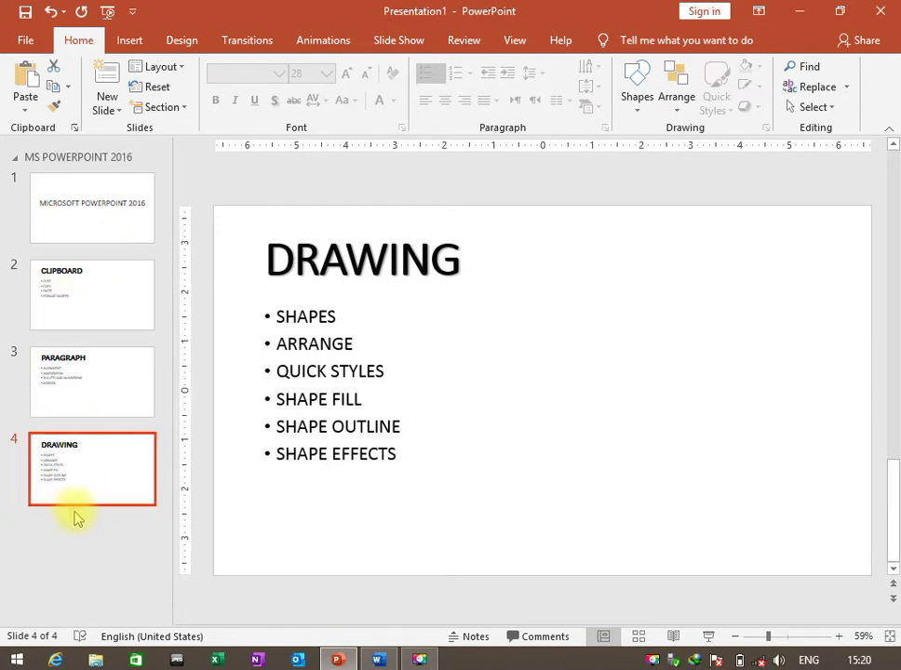
key("ctrl+z")
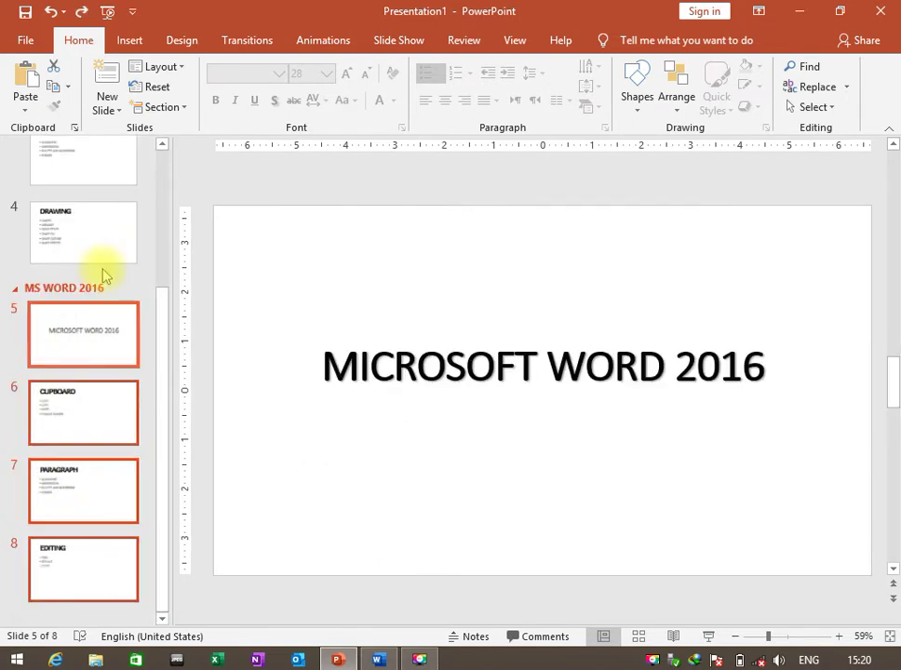
left_click(185, 110)
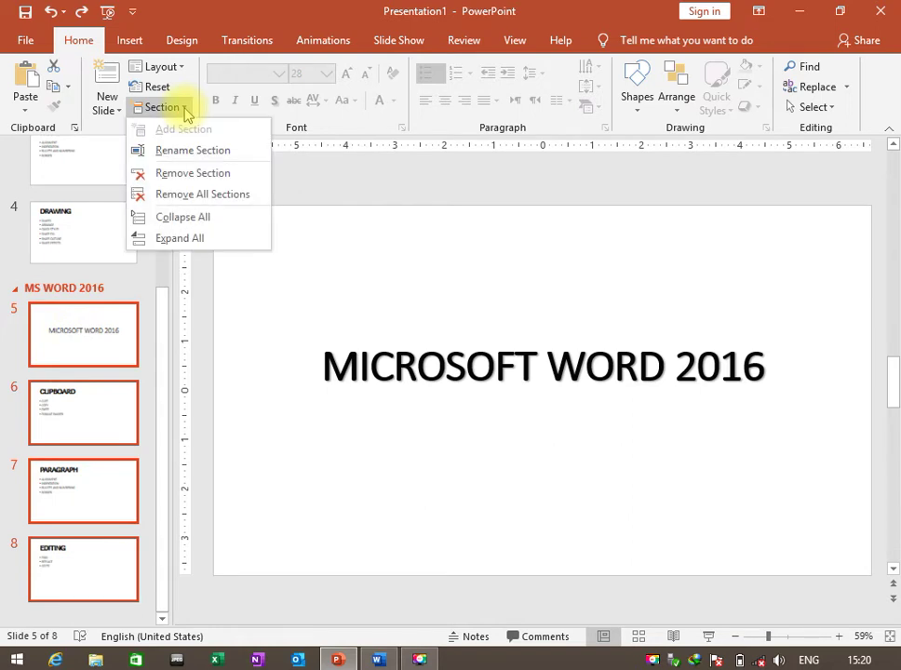
Remove all sections, then restore MS POWERPOINT 2016 and MS WORD 2016.
left_click(216, 195)
scroll(140, 369, "up", 1)
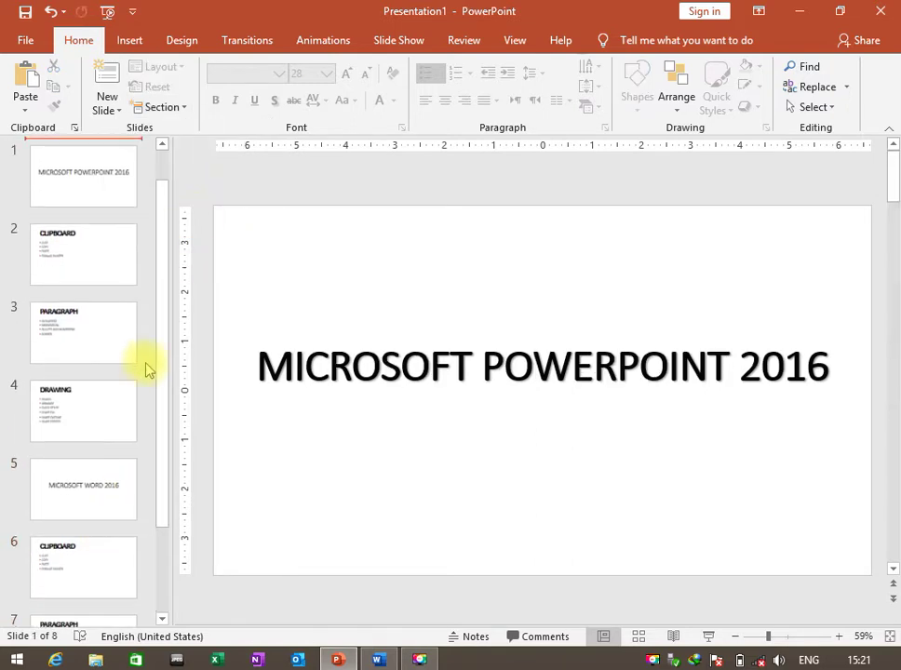
scroll(147, 369, "down", 1)
scroll(146, 369, "down", 1)
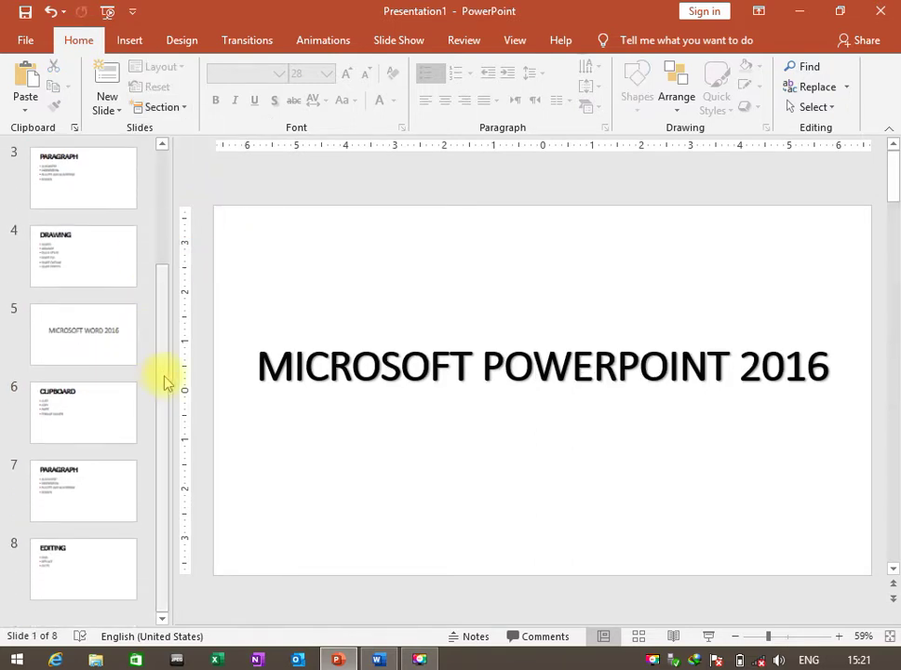
mouse_move(166, 382)
left_mouse_down()
mouse_move(165, 217)
mouse_move(161, 544)
mouse_move(161, 236)
left_mouse_up()
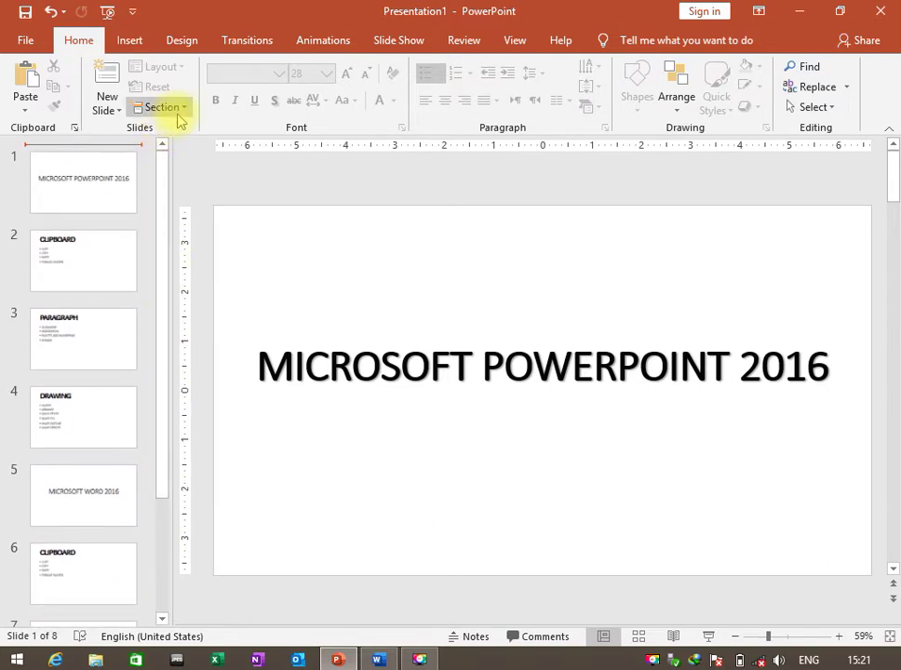
left_click(177, 111)
left_click(178, 113)
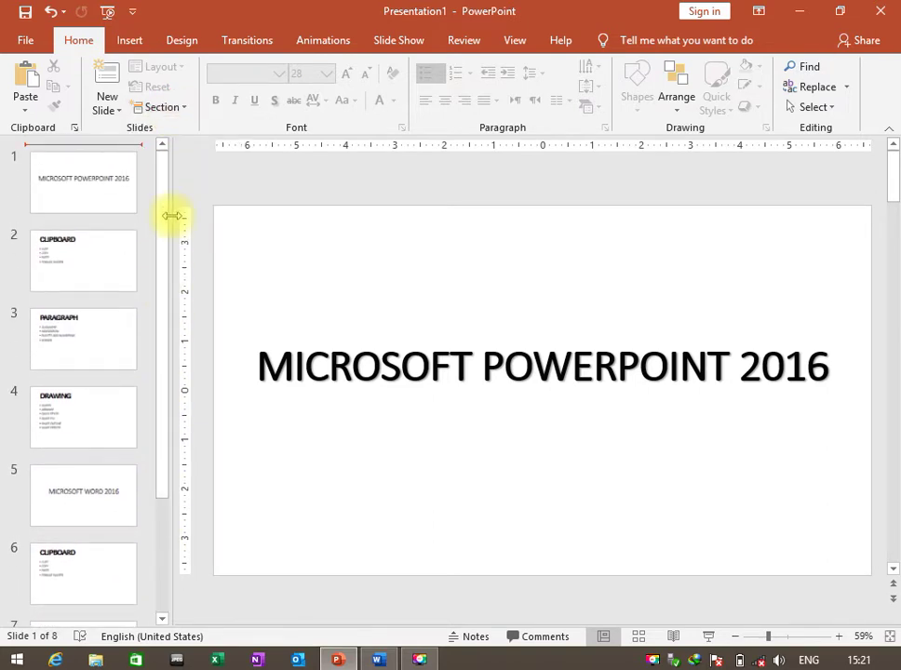
left_click(40, 459)
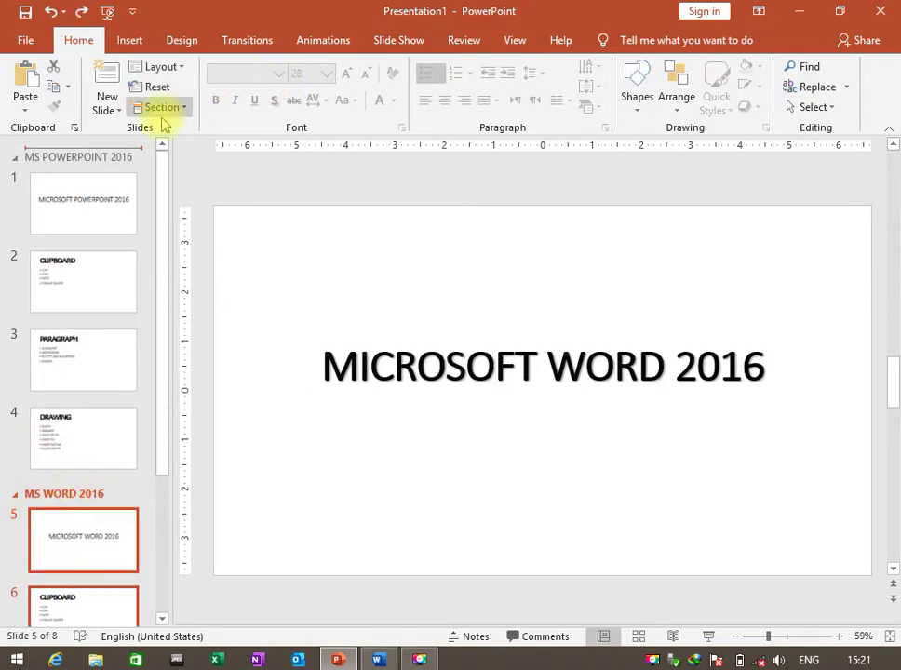
left_click(177, 110)
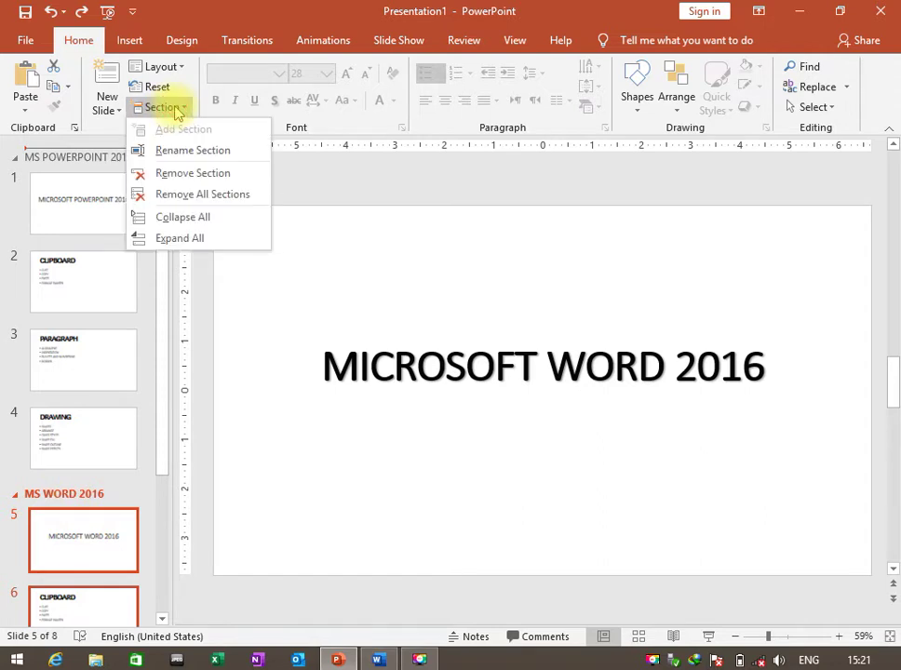
left_click(140, 220)
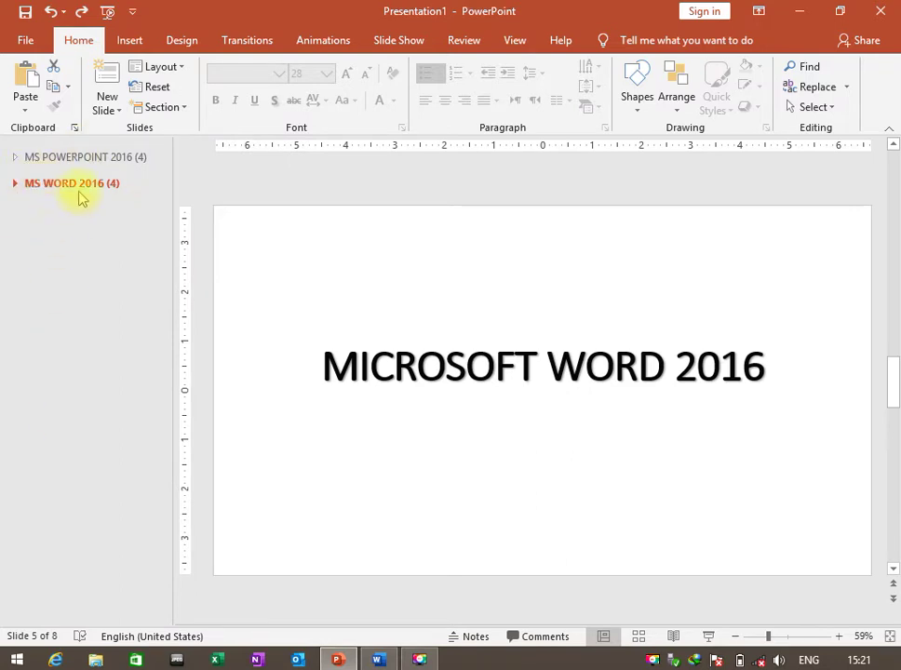
left_click(178, 114)
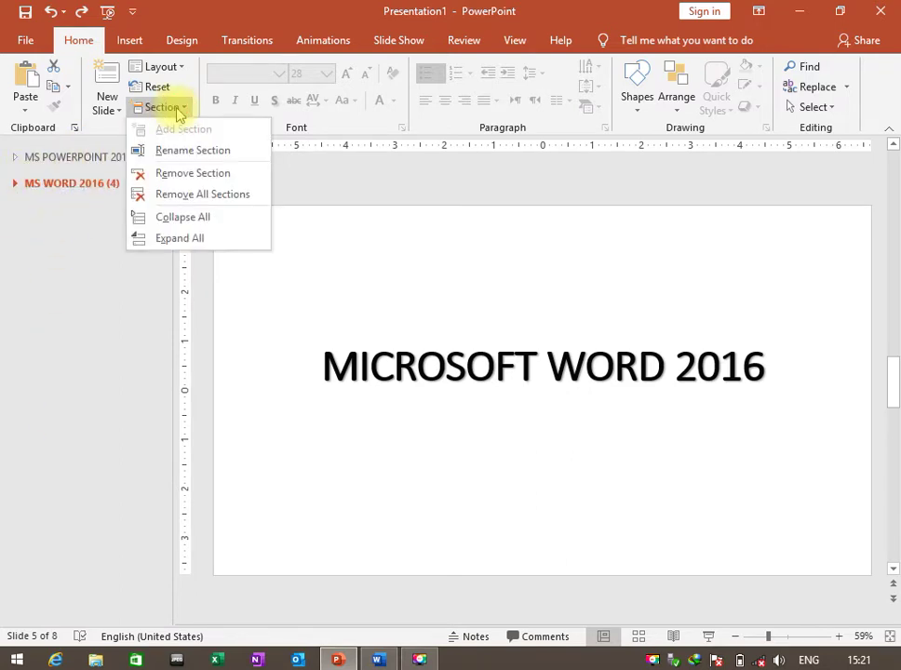
left_click(43, 157)
left_click(103, 158)
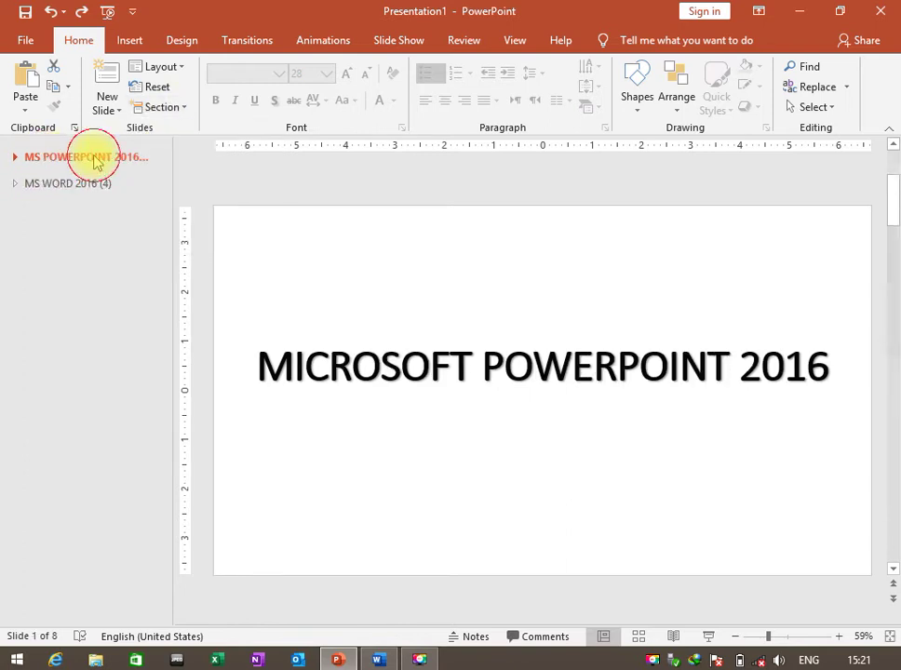
left_click(182, 109)
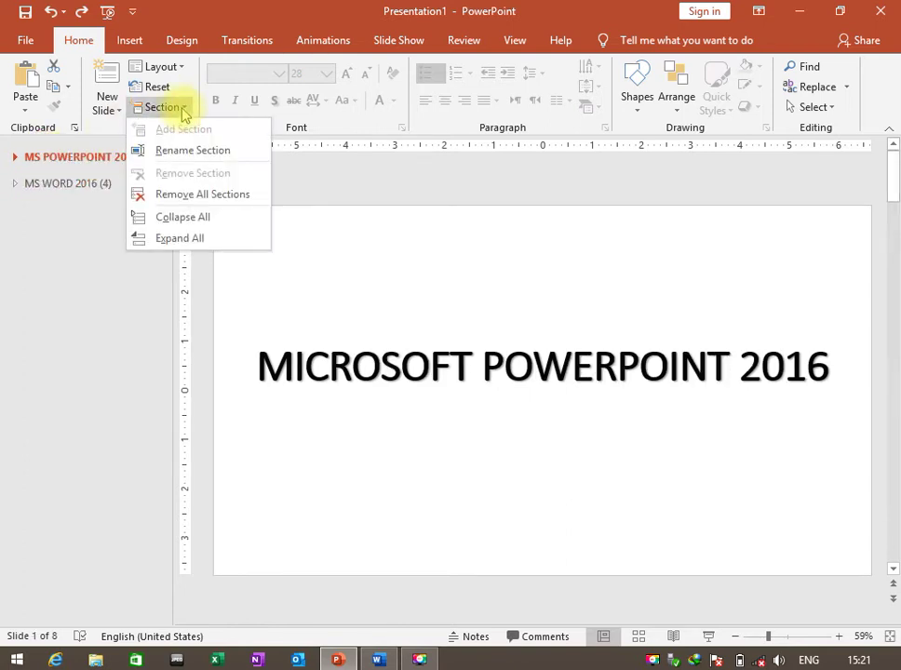
left_click(172, 240)
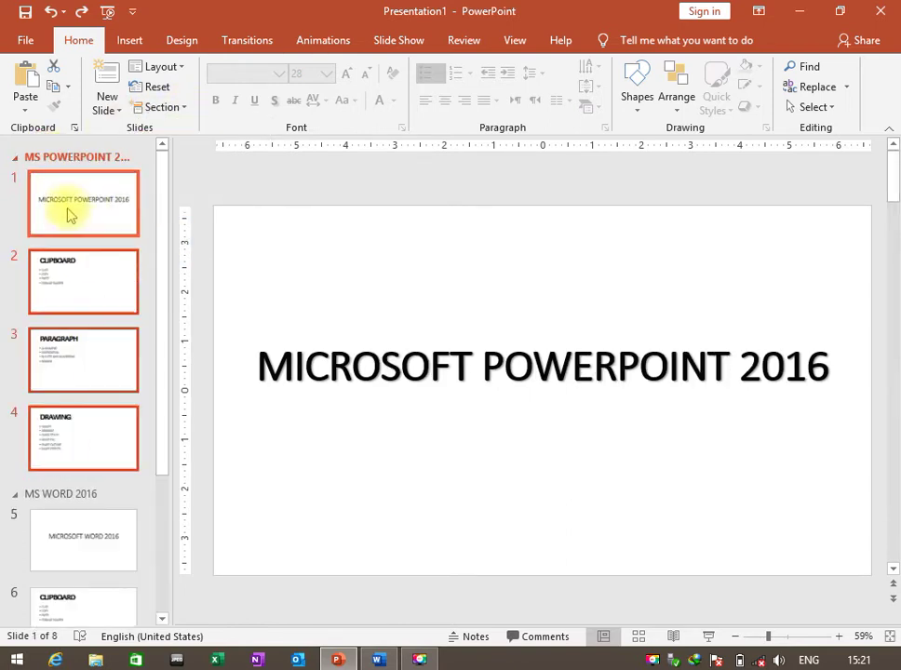
scroll(119, 365, "down", 3)
scroll(93, 307, "up", 3)
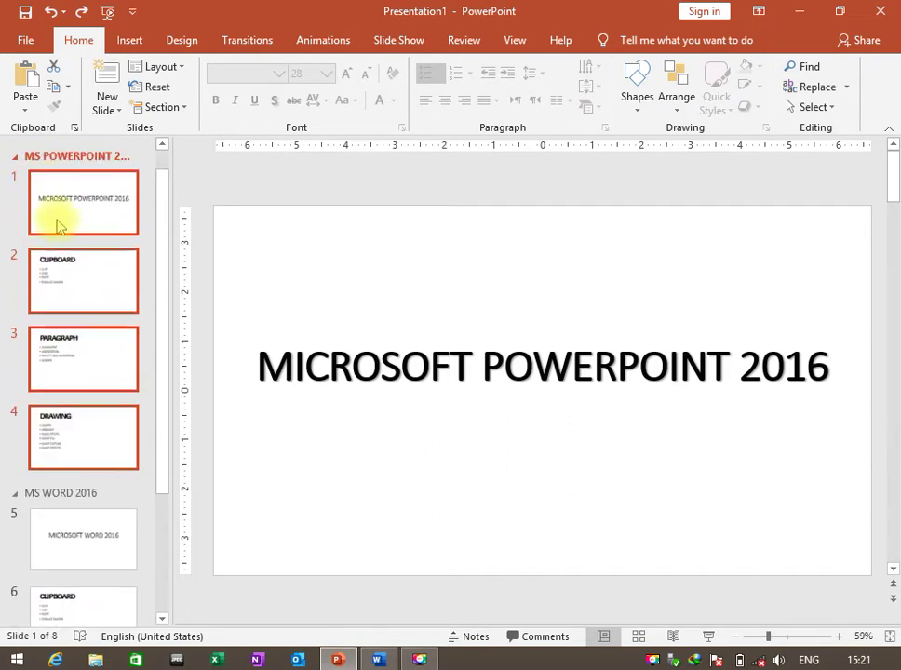
left_click(15, 156)
left_click(15, 183)
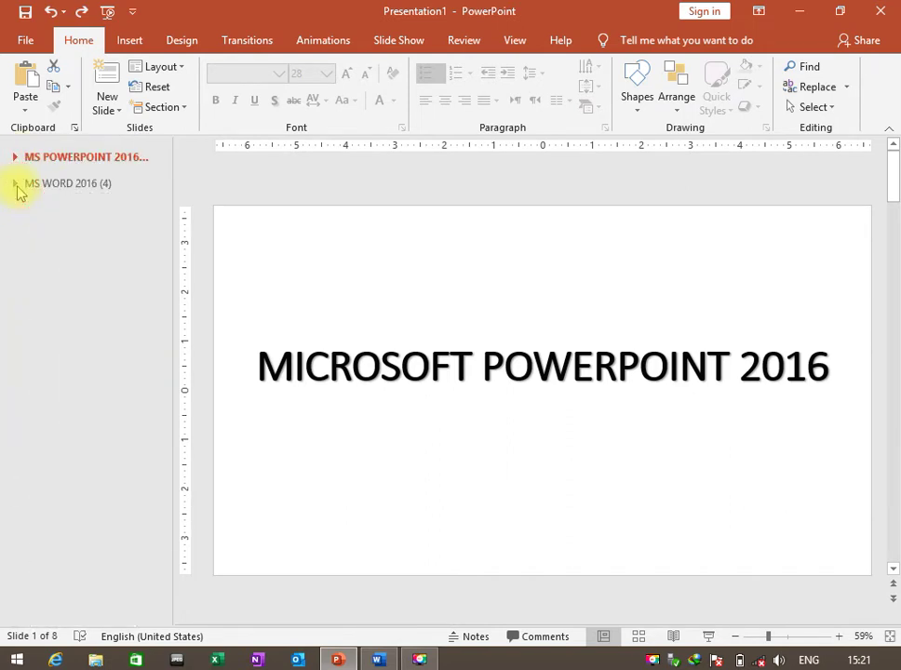
left_click(34, 160)
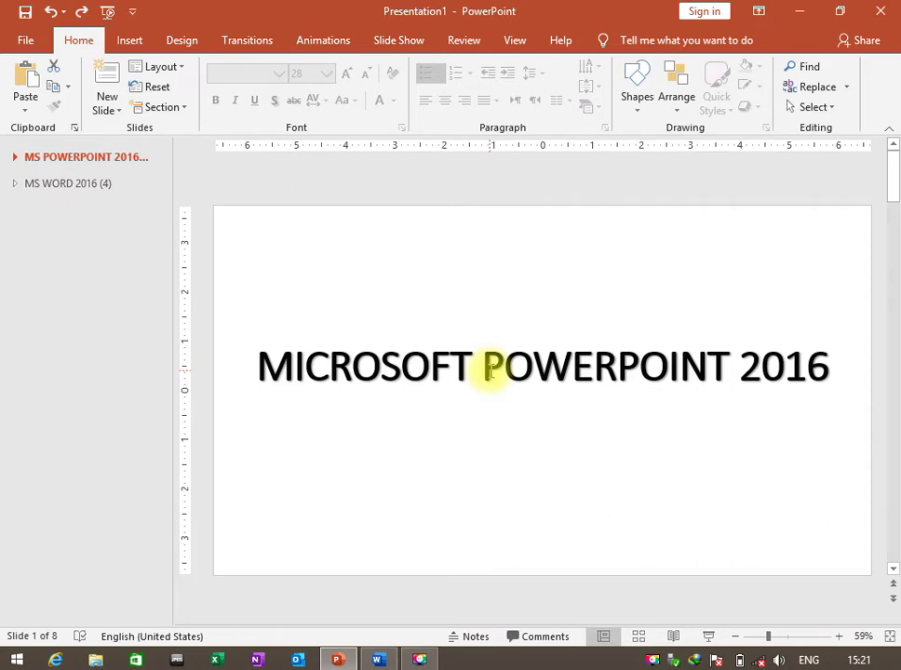
left_click(81, 186)
left_click(80, 157)
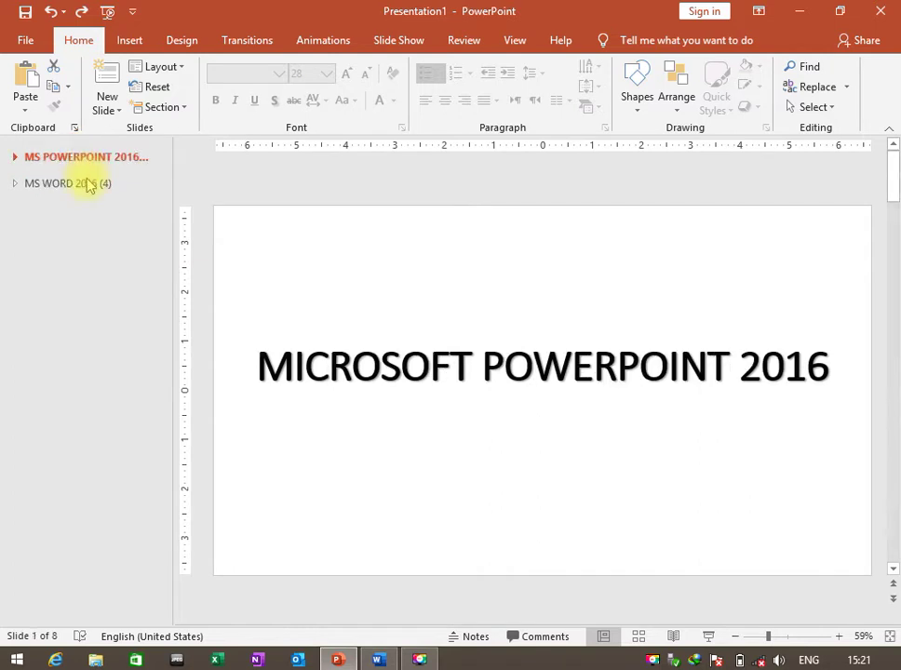
left_click(86, 185)
left_click(92, 158)
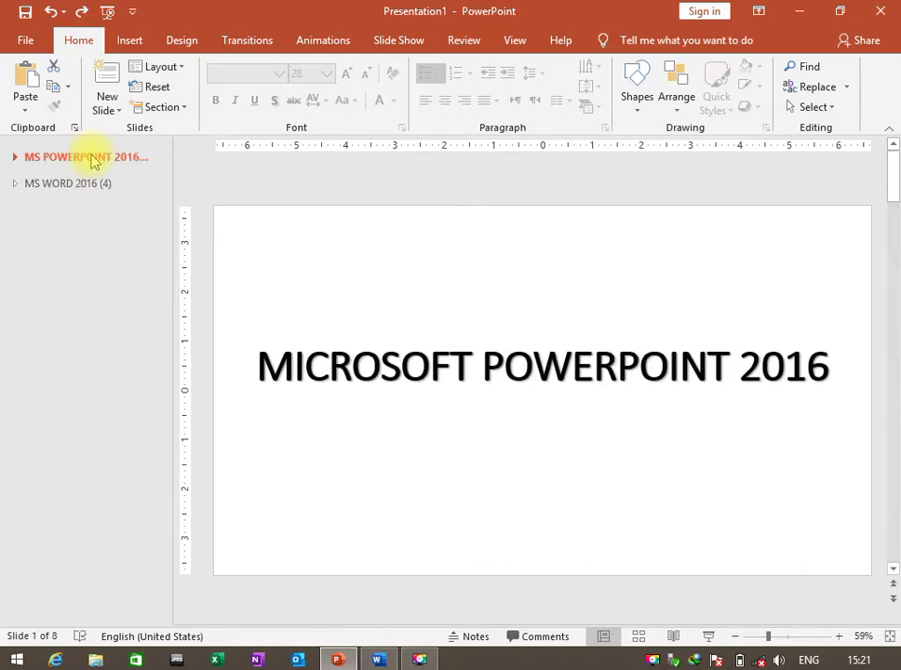
Drag the MS WORD 2016 section above MS POWERPOINT 2016, then check the WORKING WITH SECTIONS note in Word.
left_click(86, 184)
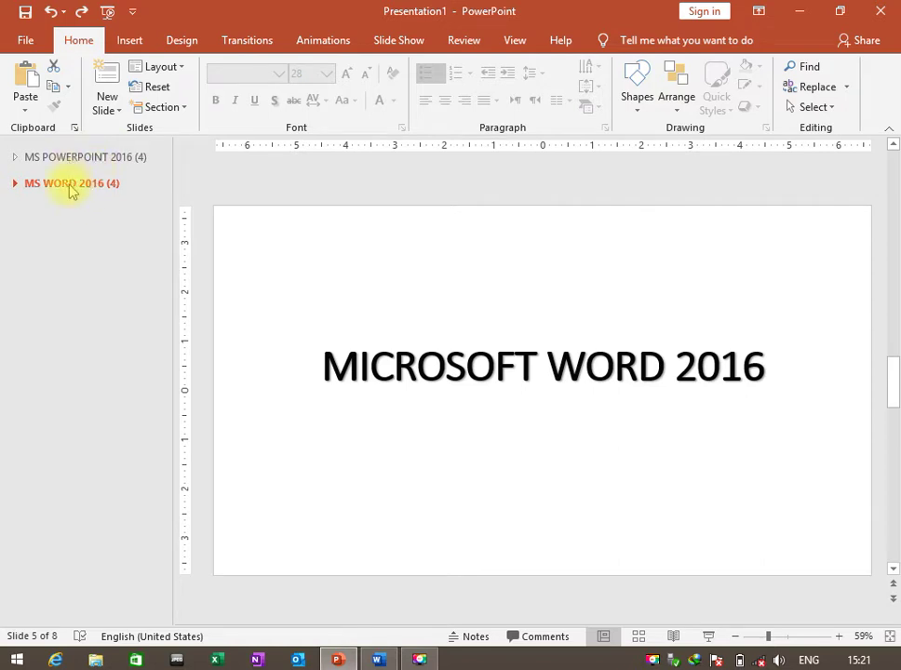
left_click_drag(68, 184, 72, 160)
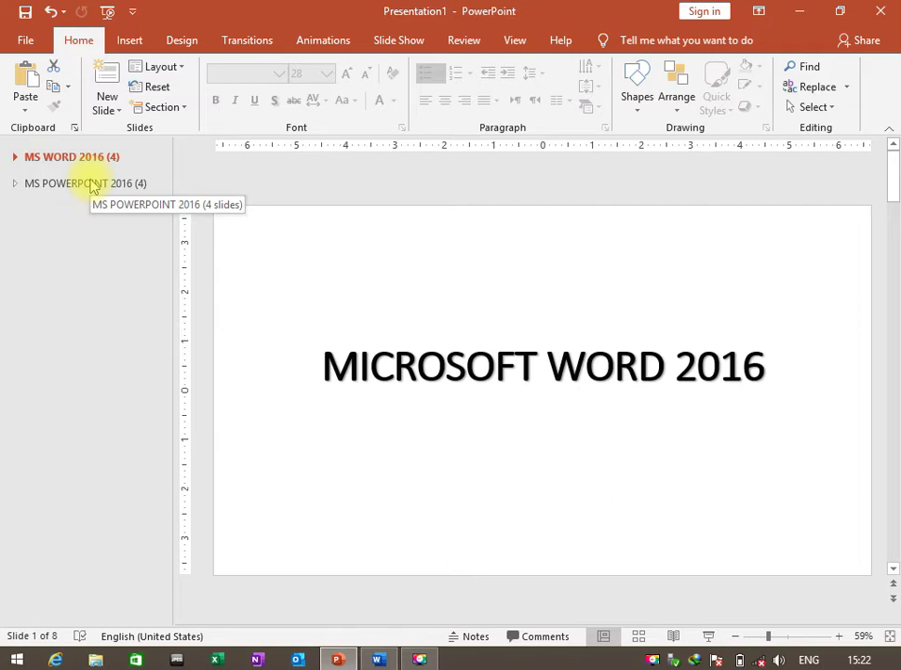
key("alt+Tab")
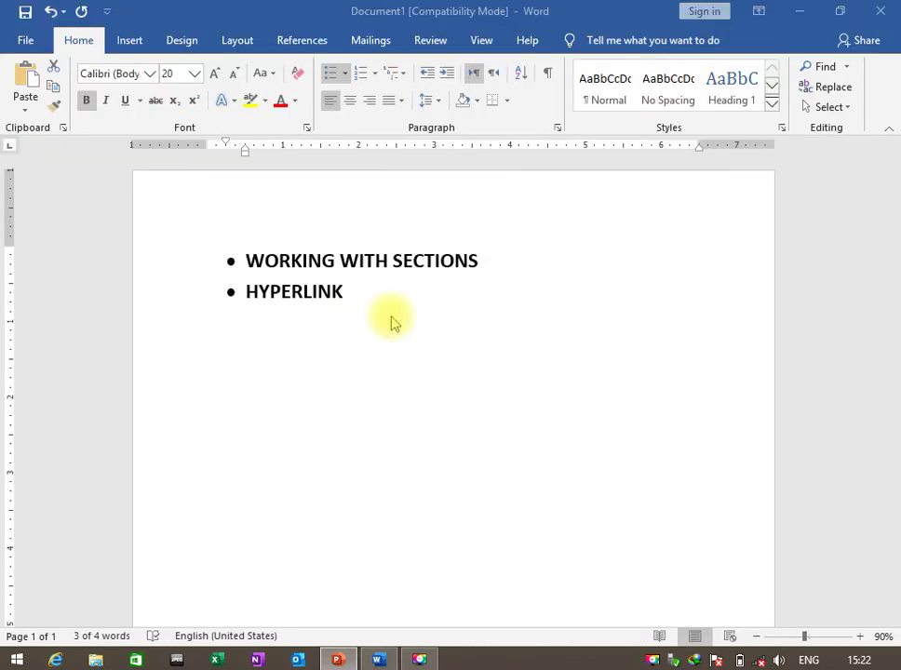
left_click(220, 244)
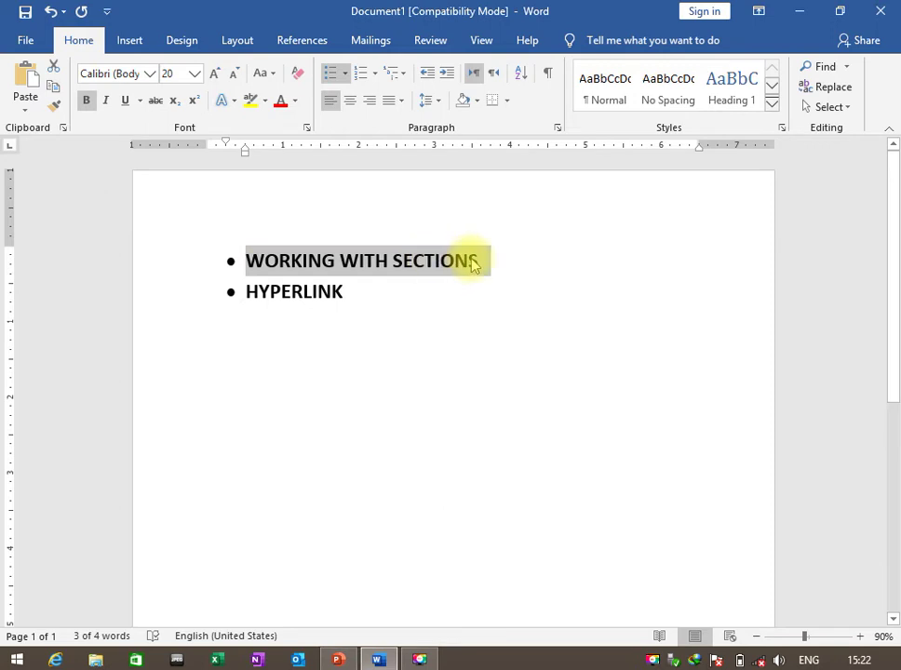
key("alt+Tab")
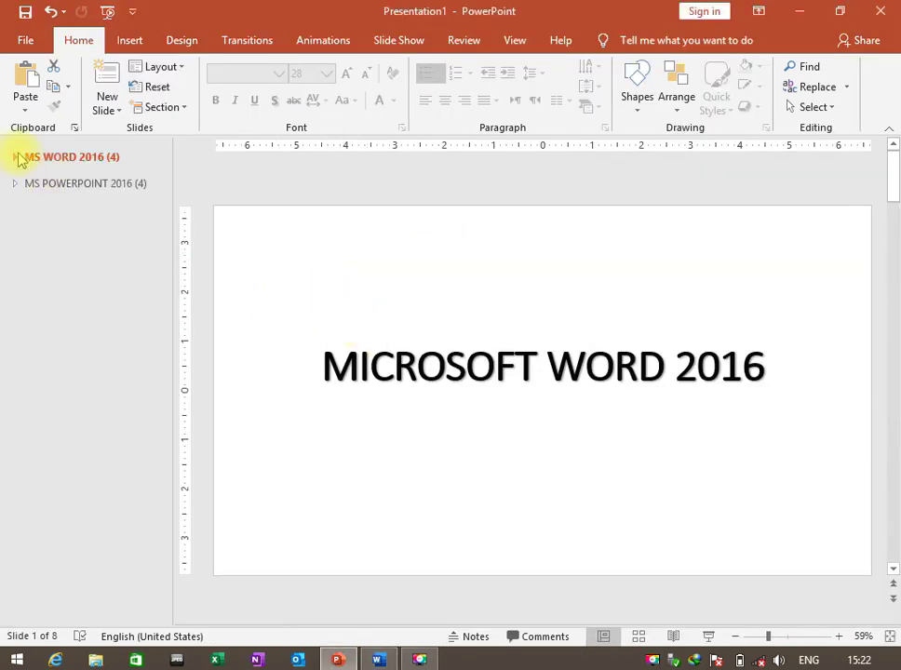
Expand the MS WORD 2016 and MS POWERPOINT 2016 sections and show the CLIPBOARD slide, slide 2.
left_click(14, 157)
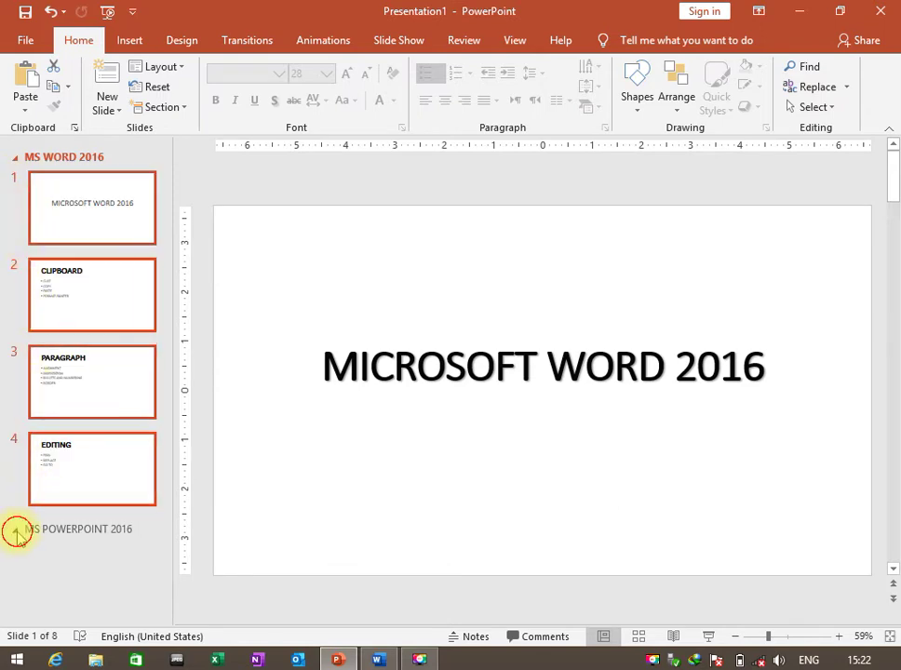
left_click(14, 529)
key("alt+Tab")
key("alt+Tab")
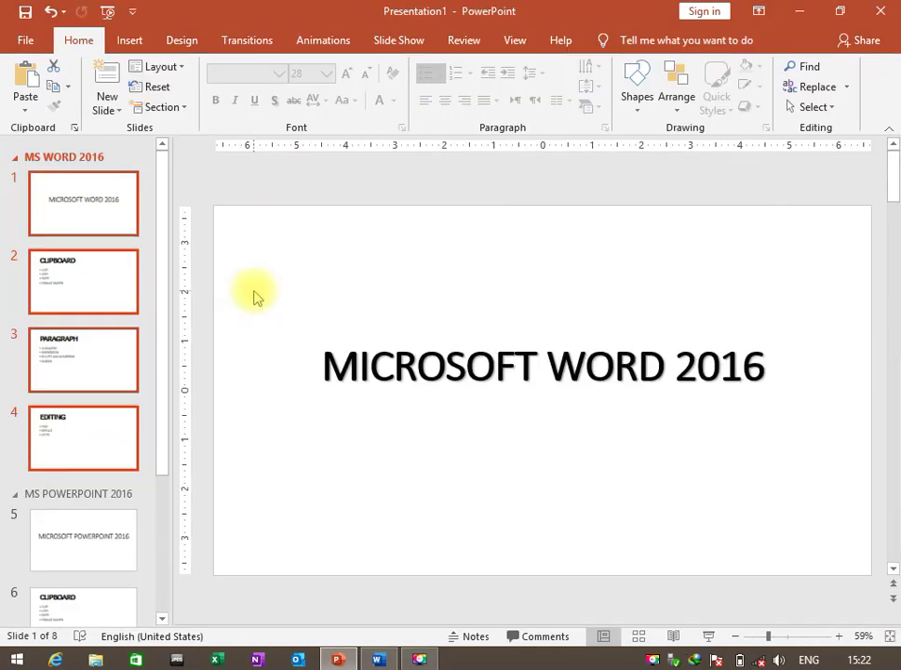
left_click(80, 244)
left_click(86, 276)
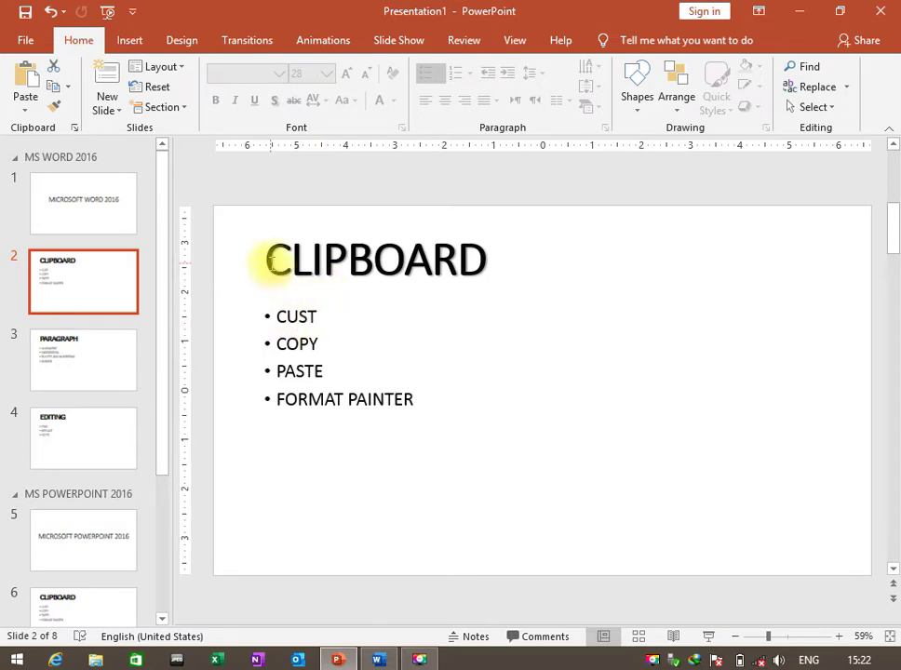
Select the CLIPBOARD title box, show the Insert commands, and switch to the Word notes.
left_click(322, 294)
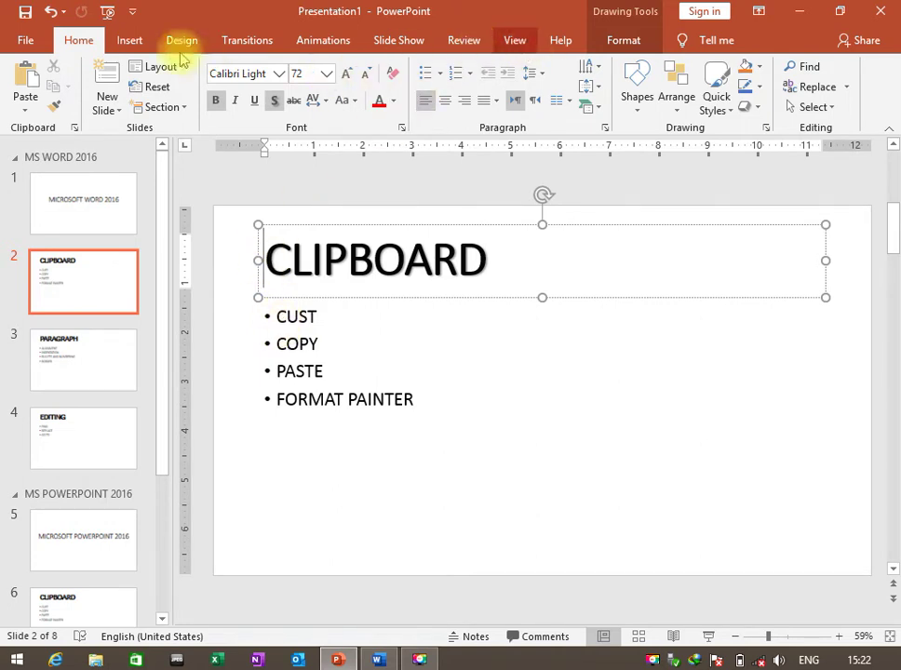
left_click(130, 41)
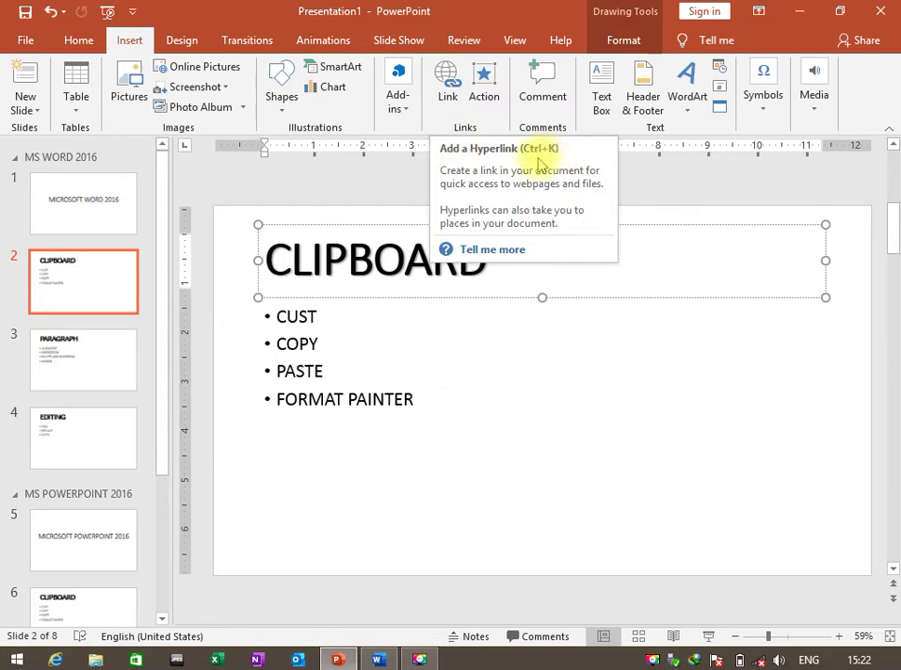
key("alt+Tab")
Finish the Word bullet as 'HYPERLINK = CTRL + K' with a tab before CTRL, then return to PowerPoint.
left_click(372, 298)
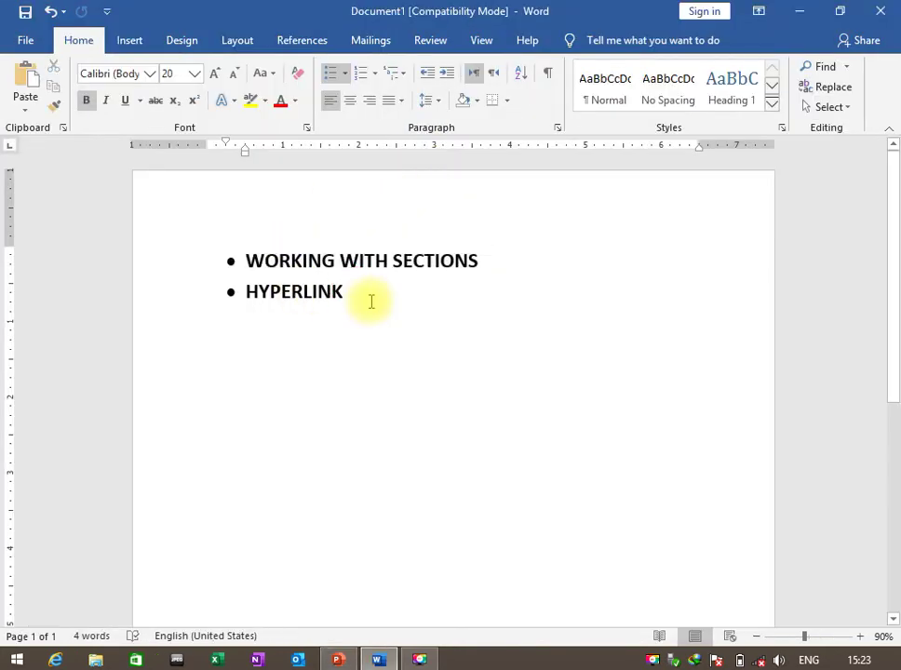
type("= ")
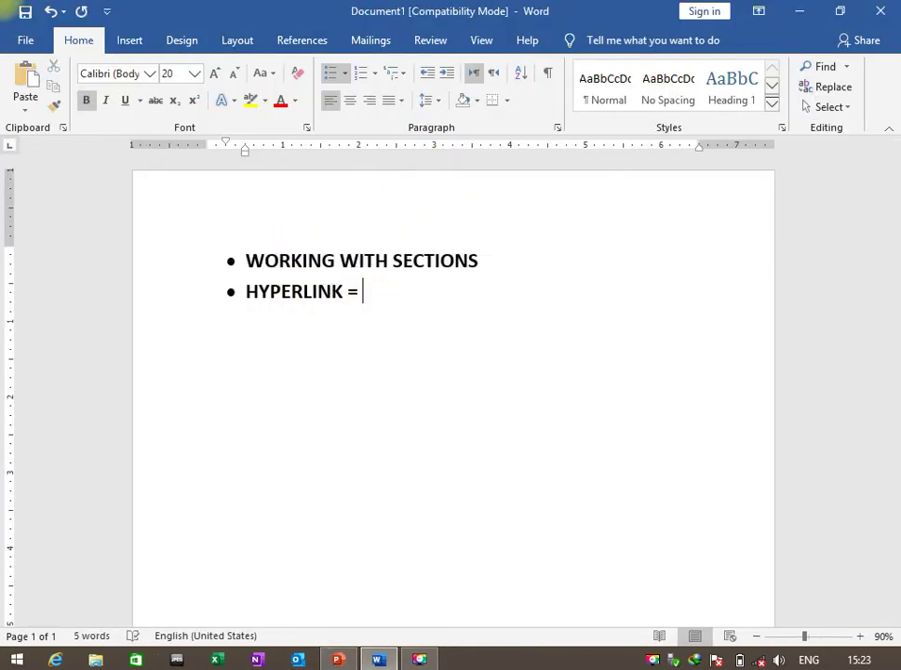
type("ct")
key("BackSpace")
key("BackSpace")
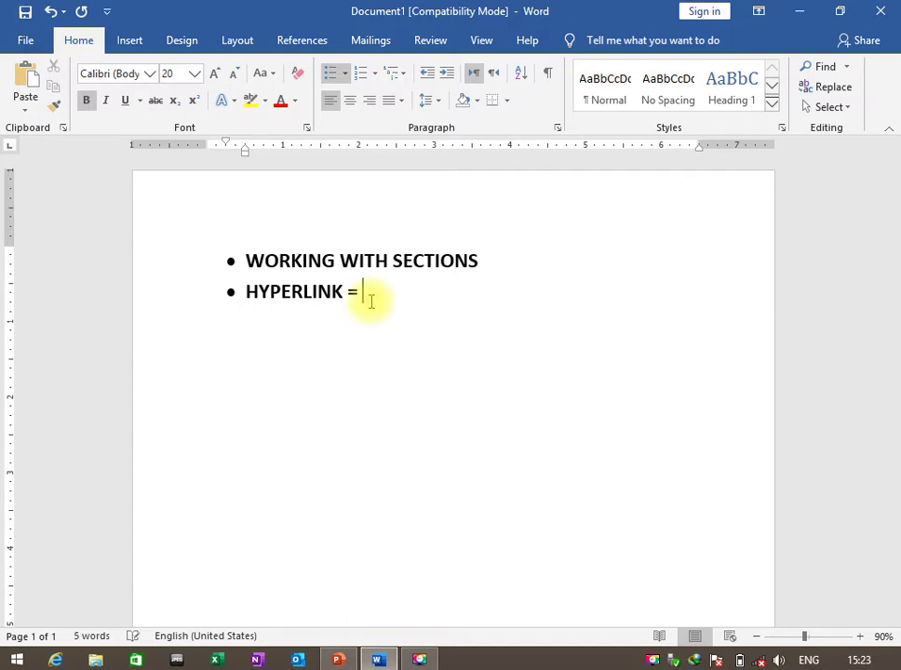
type("CTRL + K")
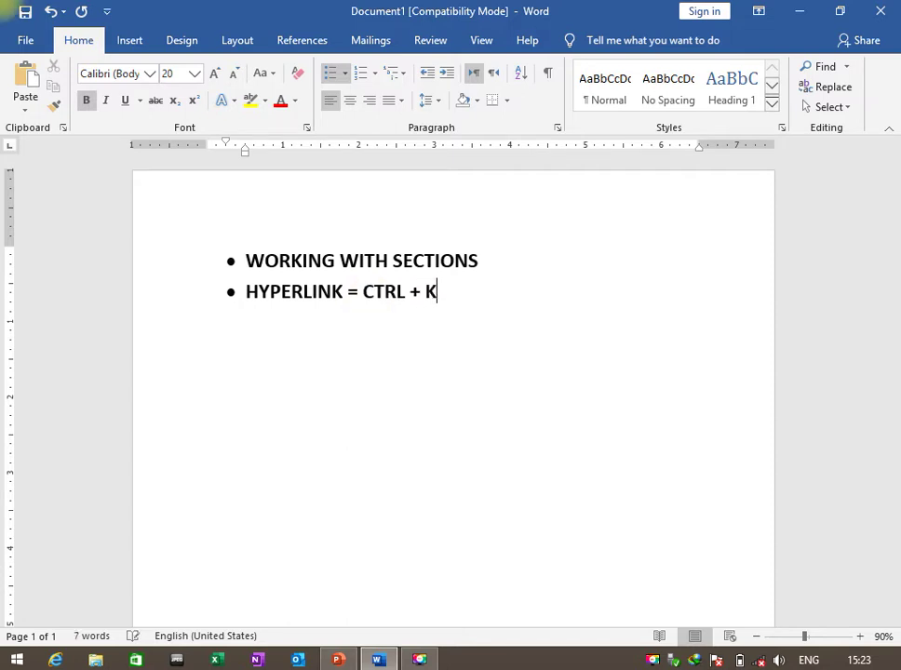
key("Left")
key("Left")
key("Left")
left_click(365, 294)
key("Tab")
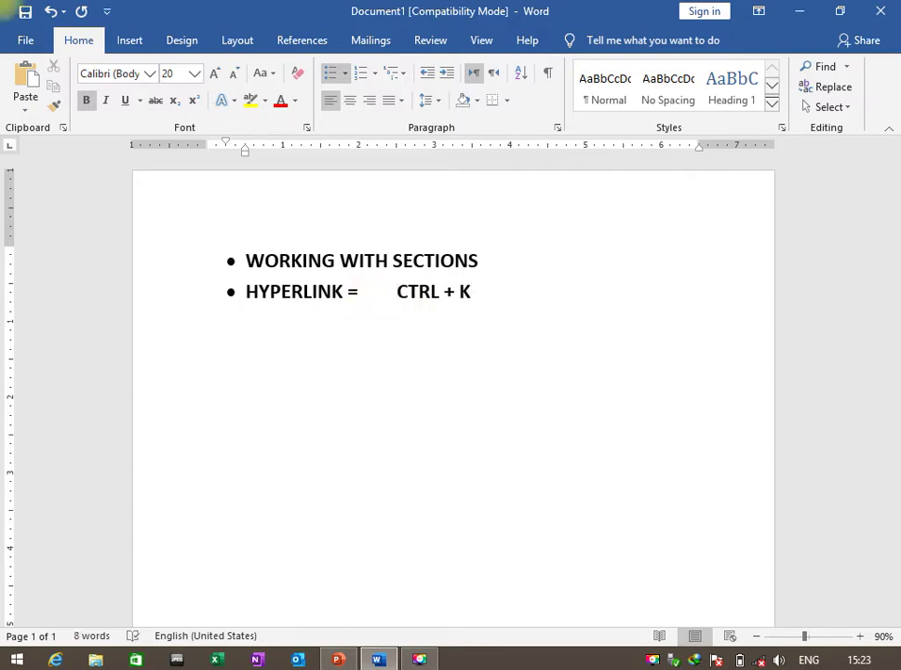
key("alt+Tab")
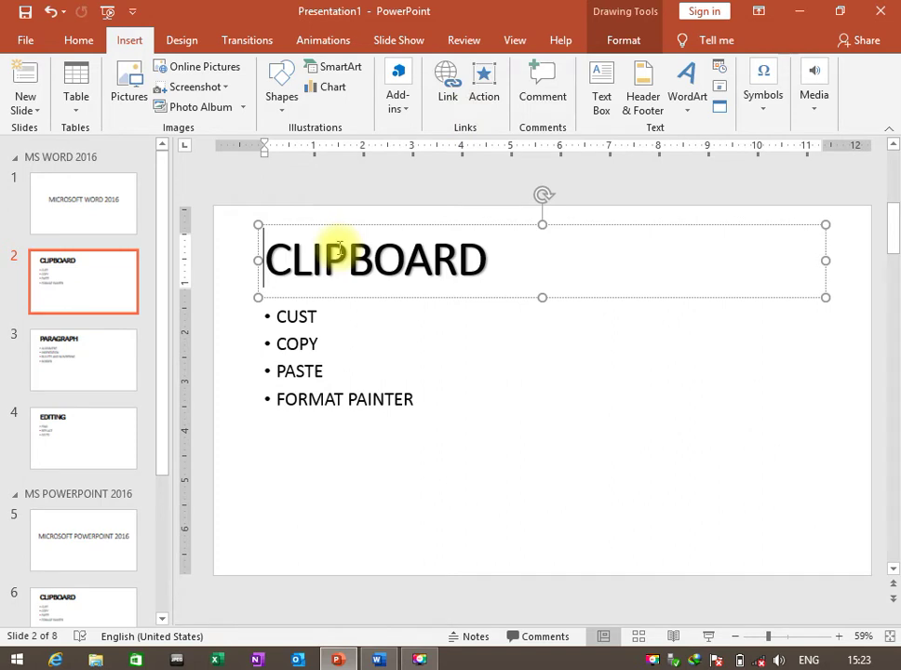
left_click(451, 91)
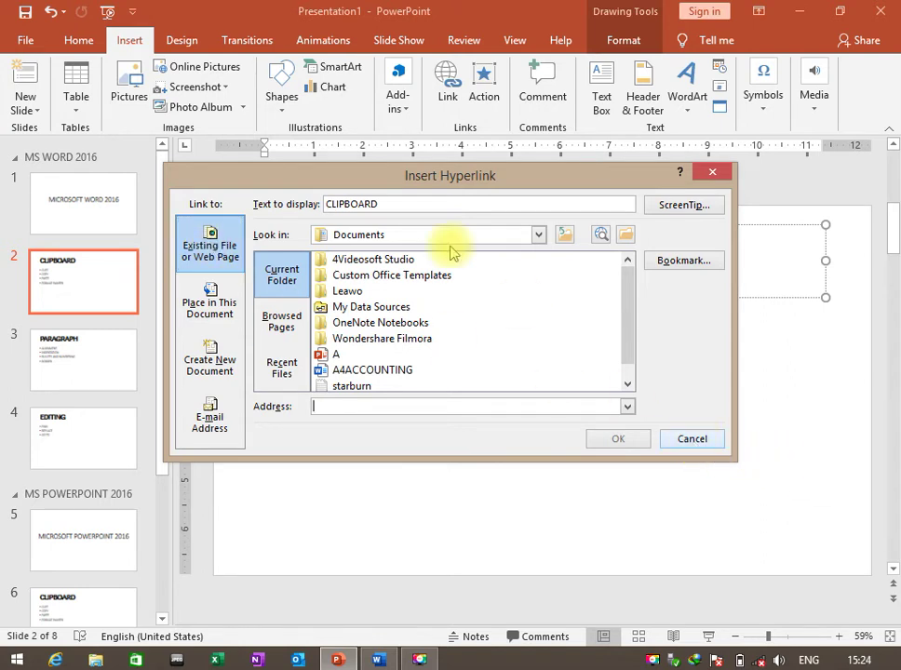
left_click(689, 438)
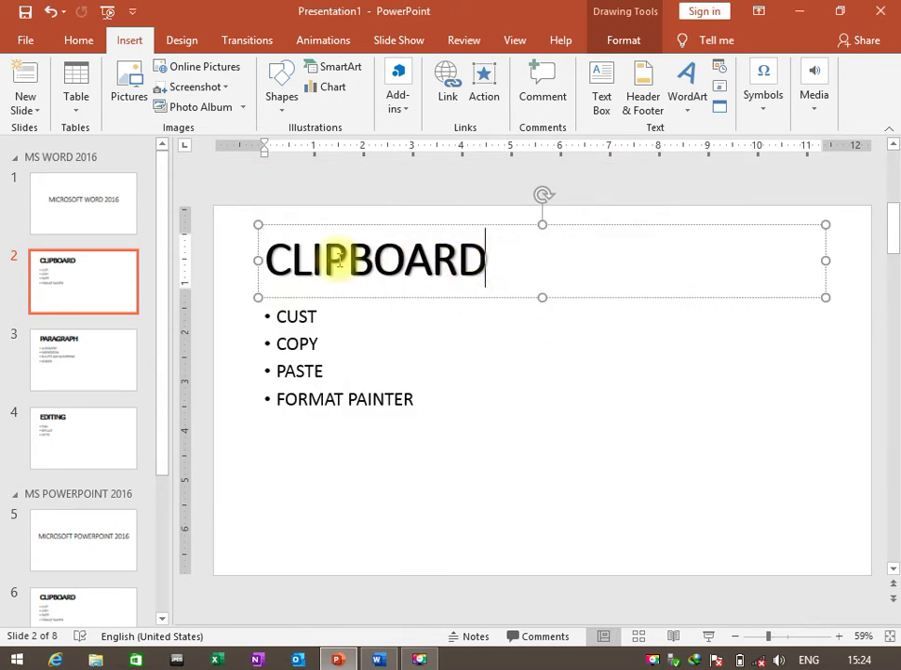
double_click(281, 258)
left_click(449, 85)
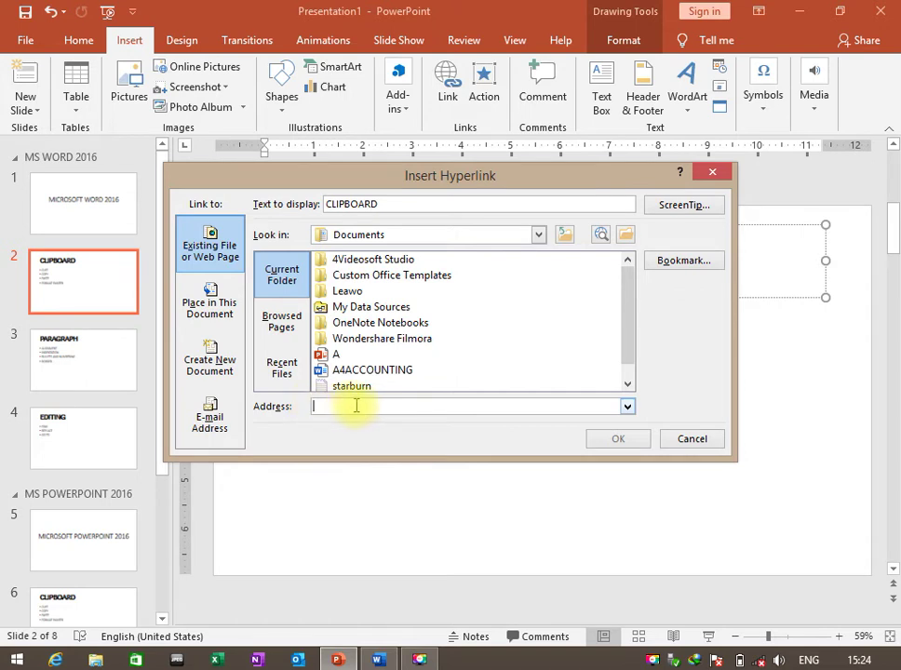
type("w")
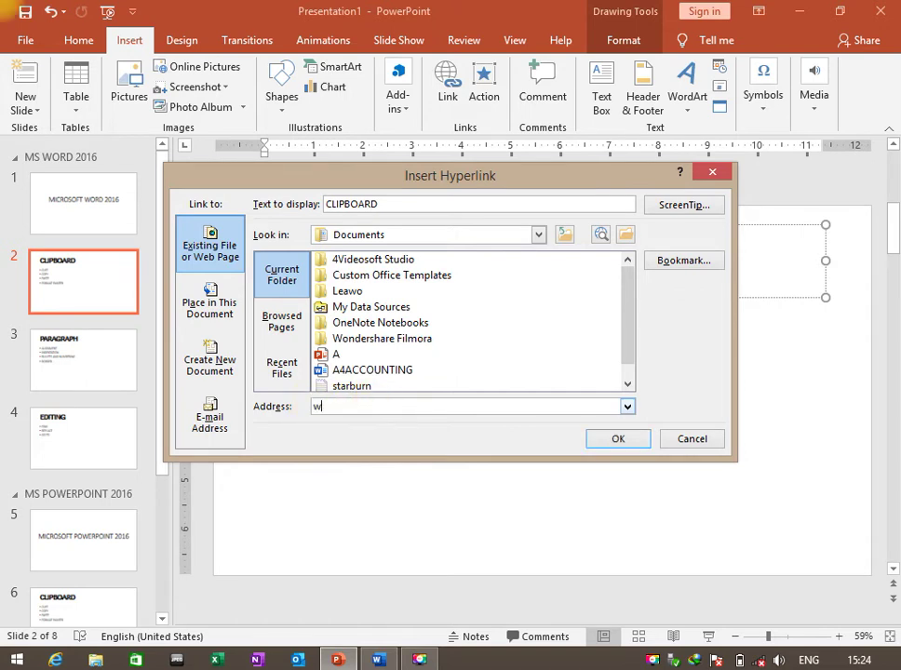
type("ww.youtube.com/a4accounting")
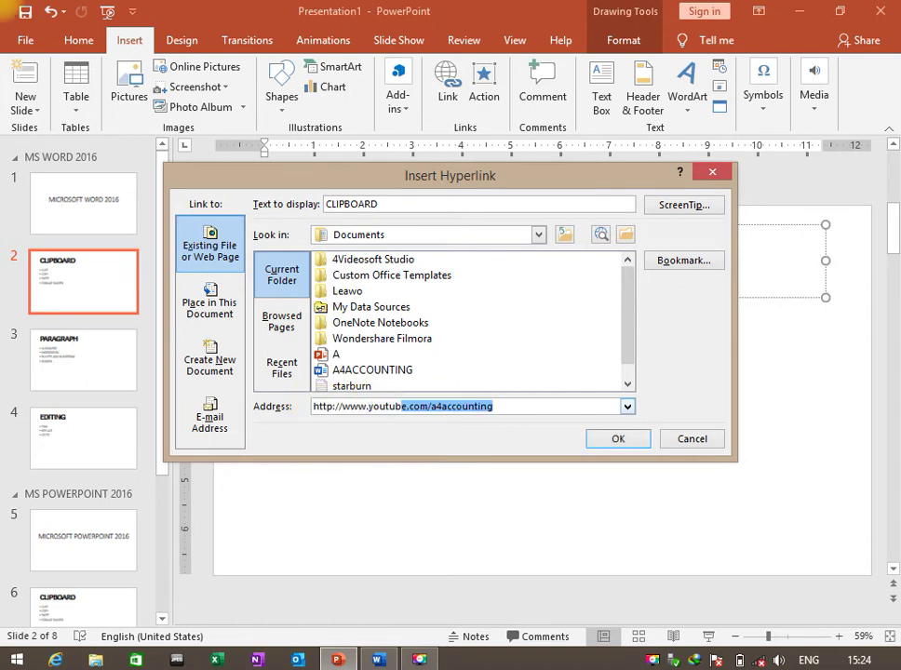
type("/")
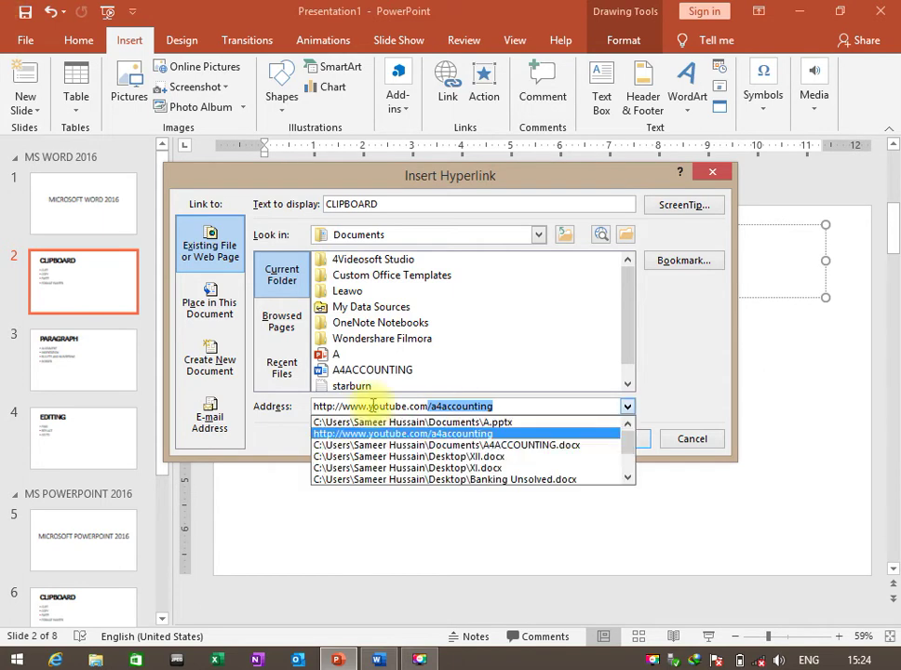
key("Escape")
key("End")
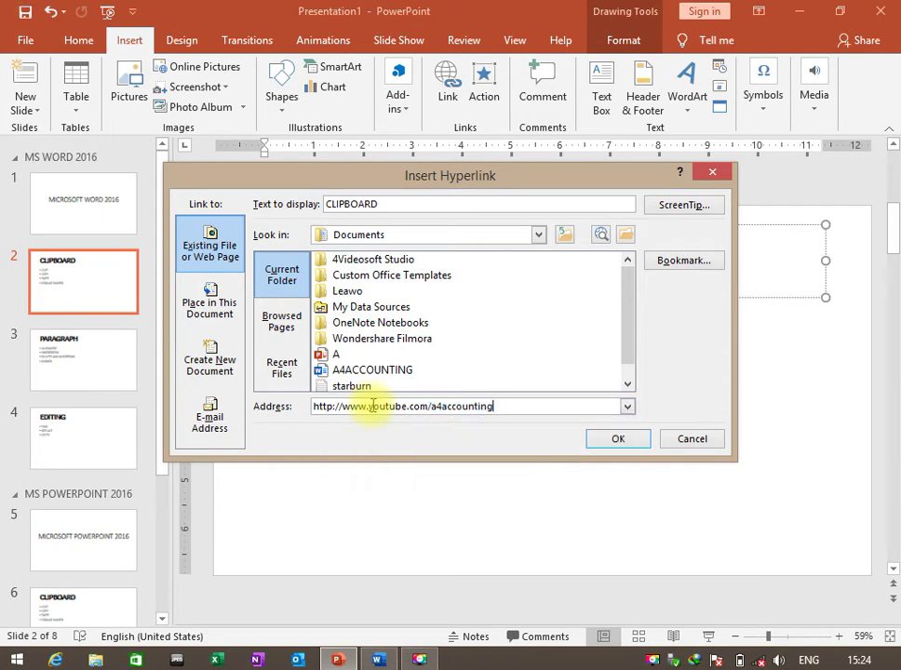
left_click(619, 439)
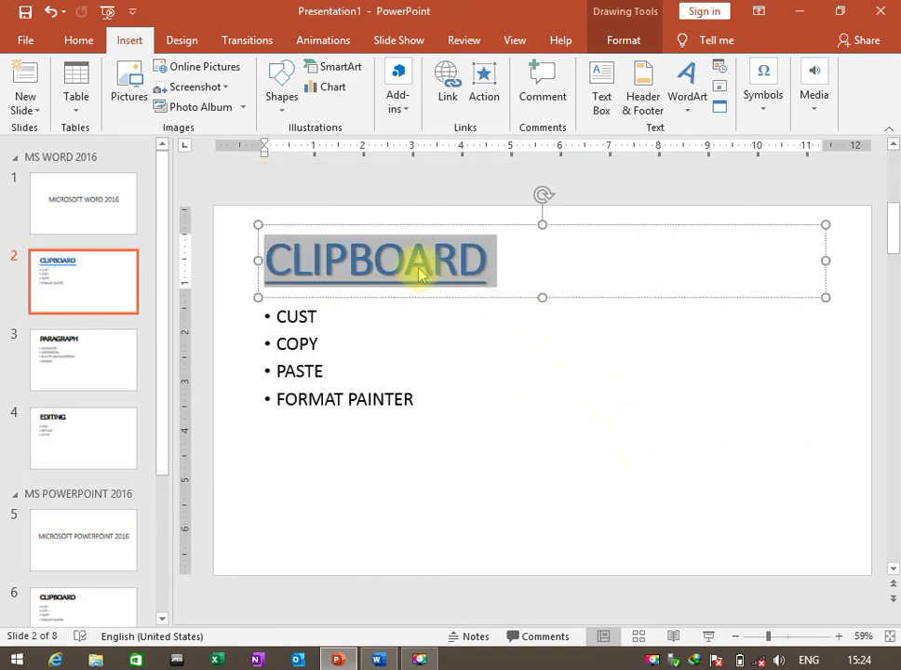
left_click(445, 334)
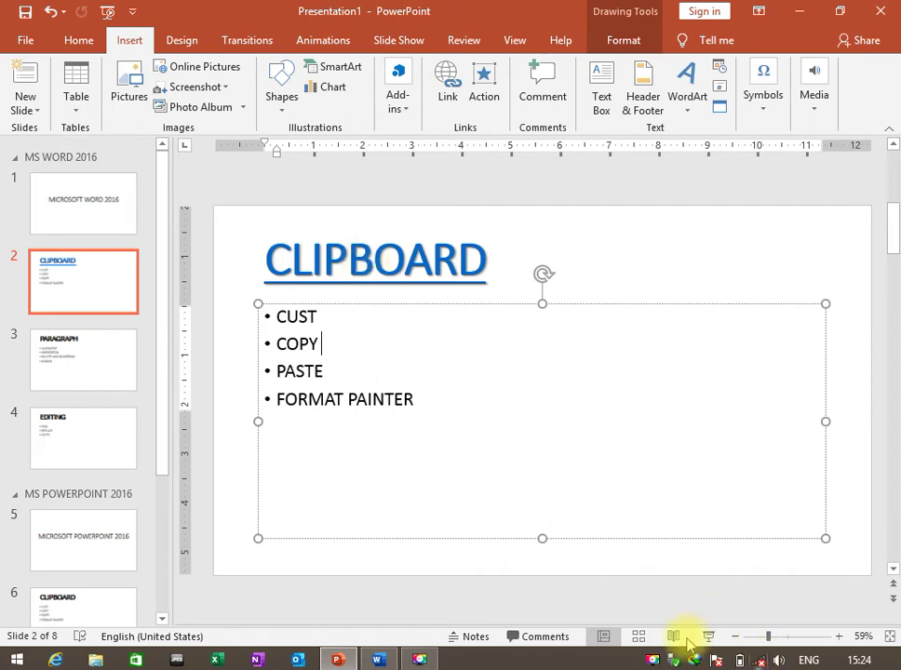
Undo the YouTube link and reselect the CLIPBOARD title text.
key("ctrl+z")
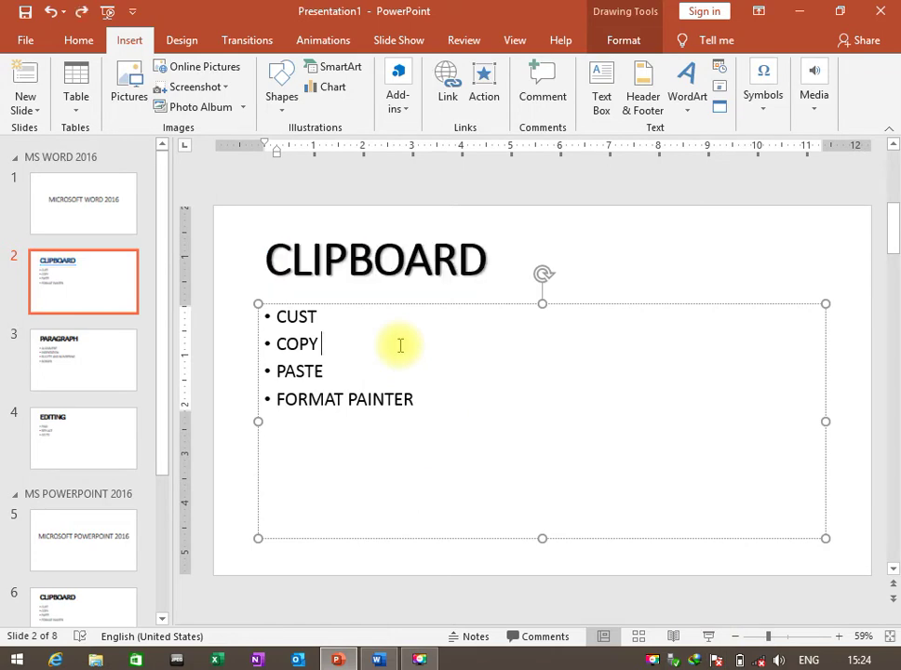
left_click(493, 265)
left_click_drag(498, 268, 248, 269)
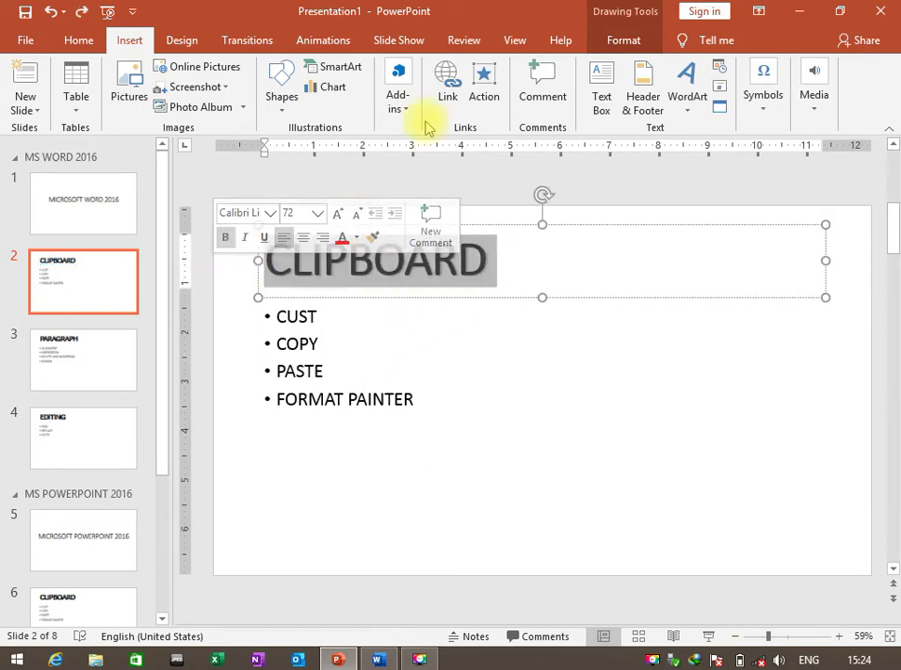
Link the CLIPBOARD title to the NEW.pptx presentation in the Desktop folder.
left_click(448, 92)
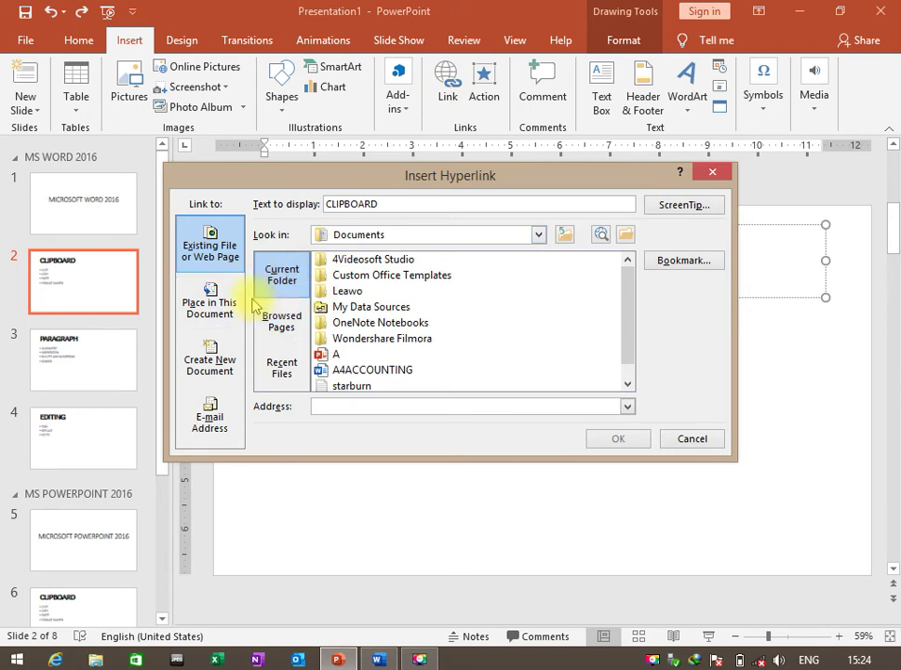
mouse_move(633, 322)
left_mouse_down()
mouse_move(631, 356)
mouse_move(631, 301)
left_mouse_up()
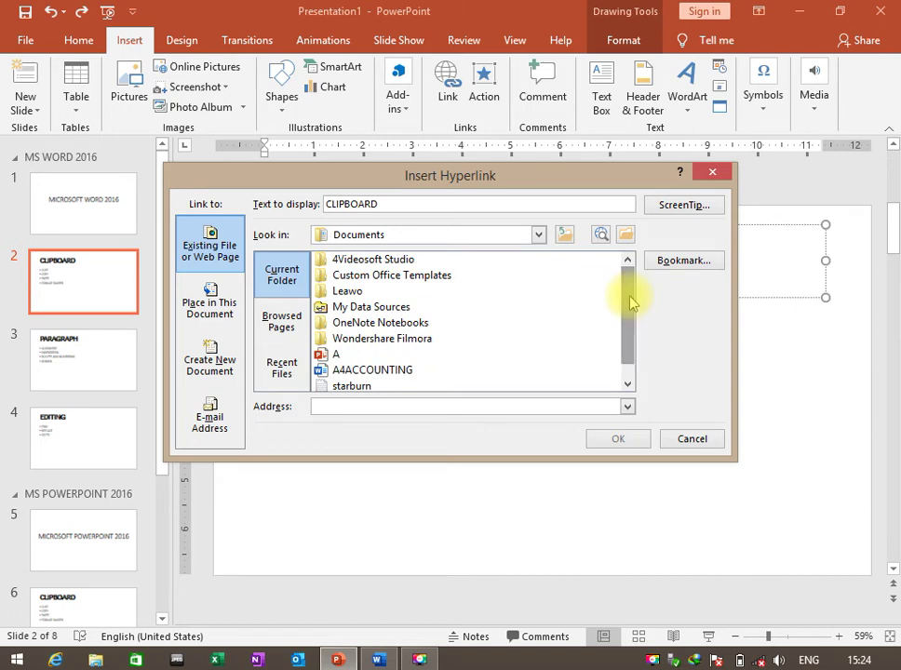
left_click(535, 237)
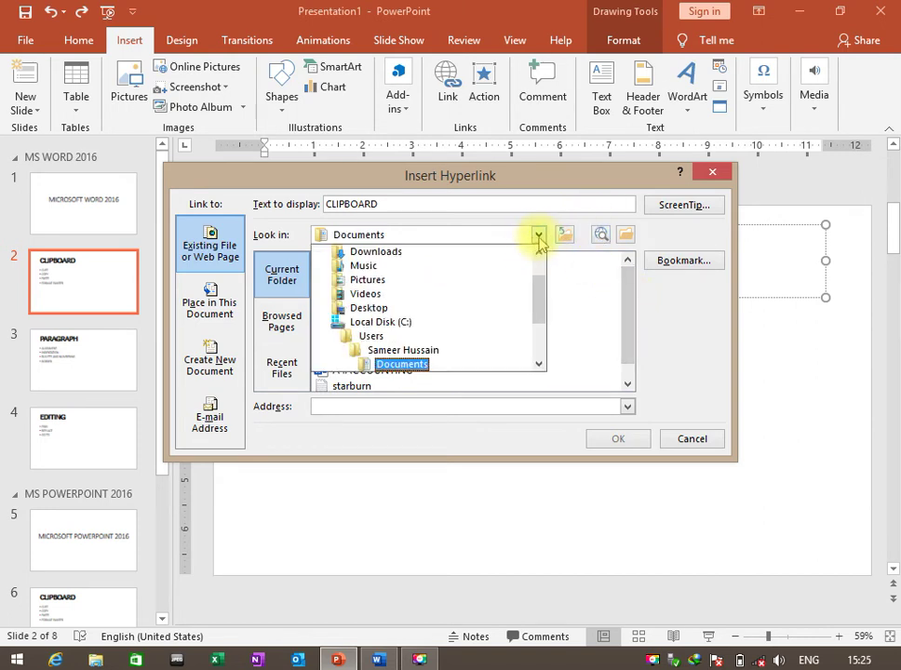
left_click_drag(539, 302, 542, 225)
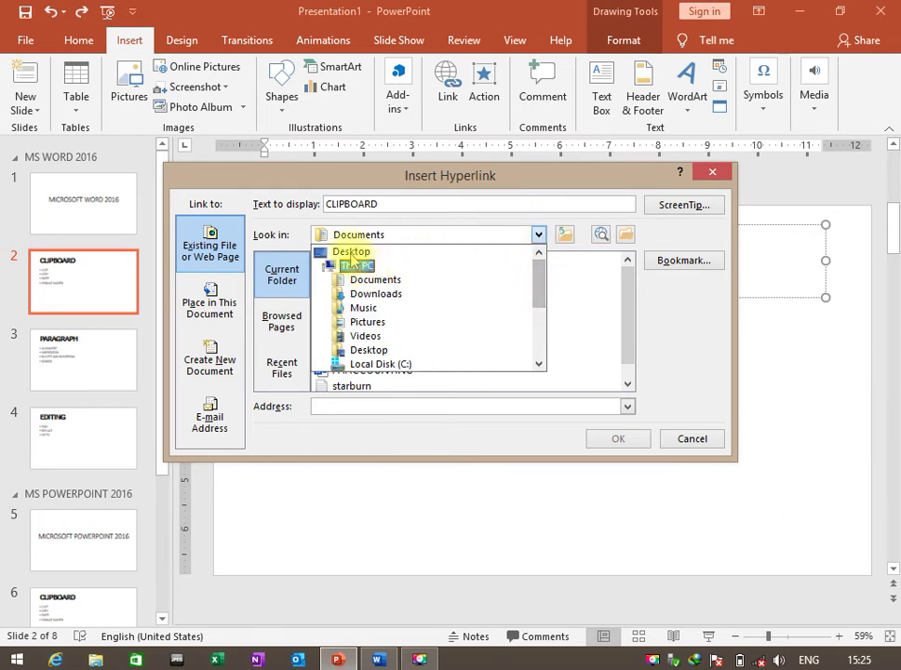
left_click(352, 251)
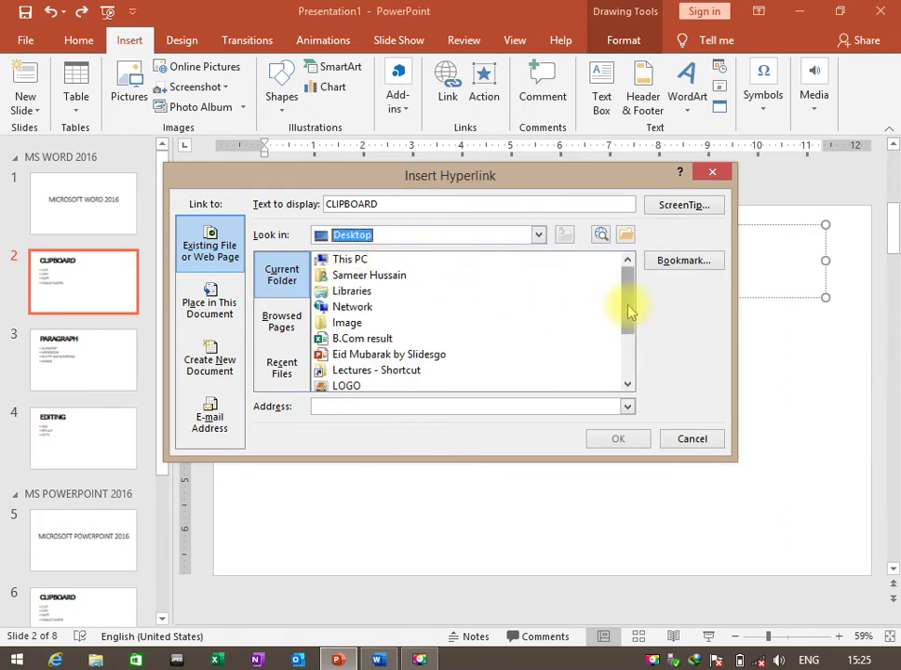
left_click_drag(629, 311, 630, 327)
mouse_move(628, 340)
left_mouse_down()
mouse_move(636, 362)
mouse_move(636, 328)
mouse_move(634, 337)
left_mouse_up()
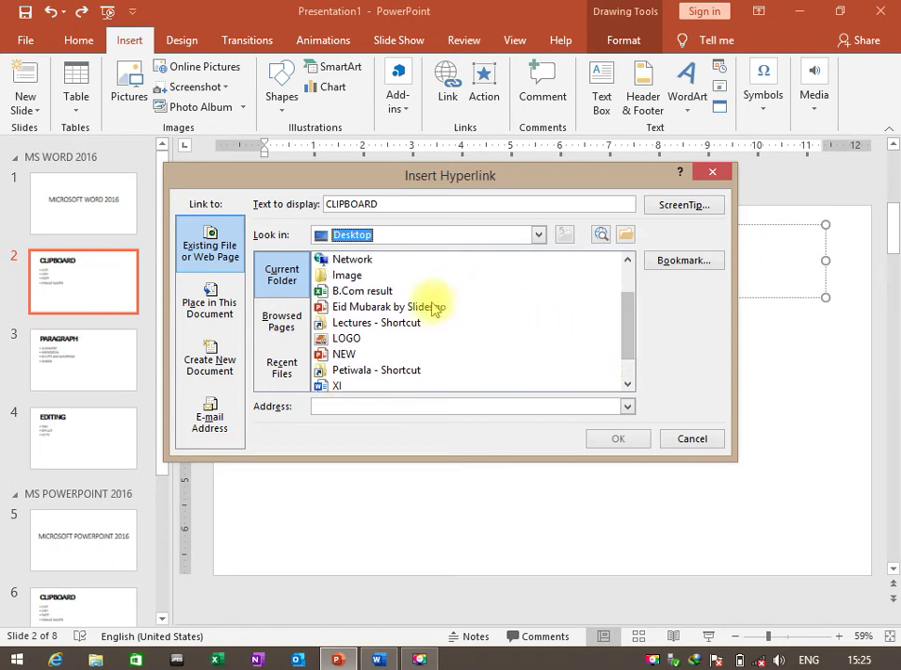
left_click(344, 354)
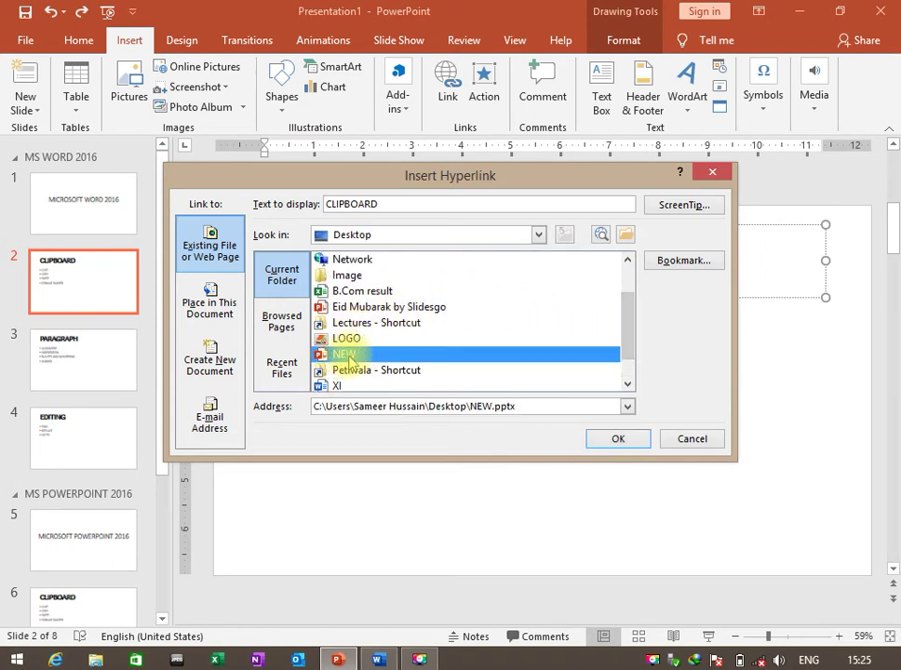
left_click(606, 434)
left_click(504, 281)
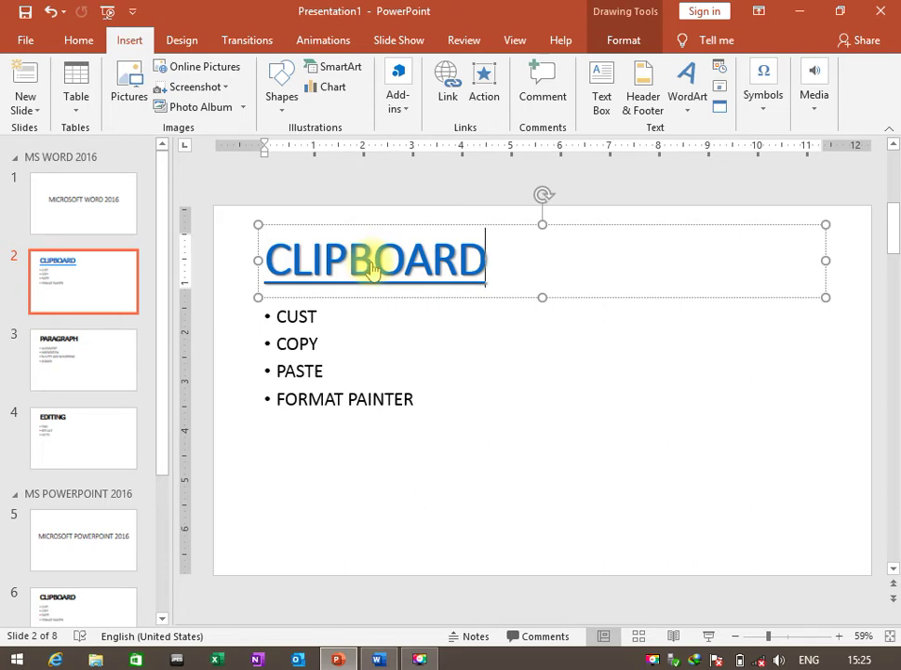
left_click(372, 269, "ctrl")
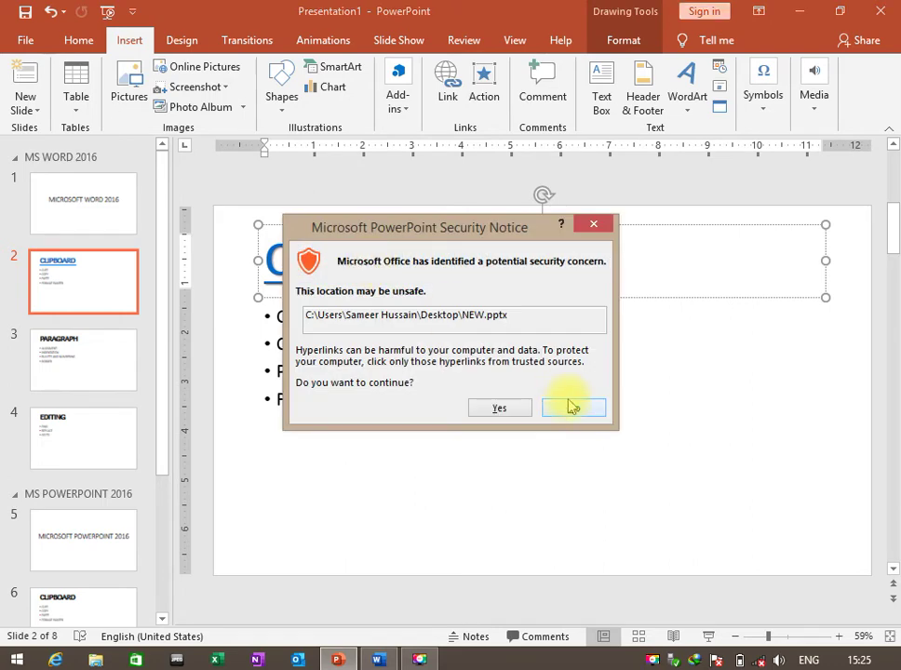
left_click(507, 410)
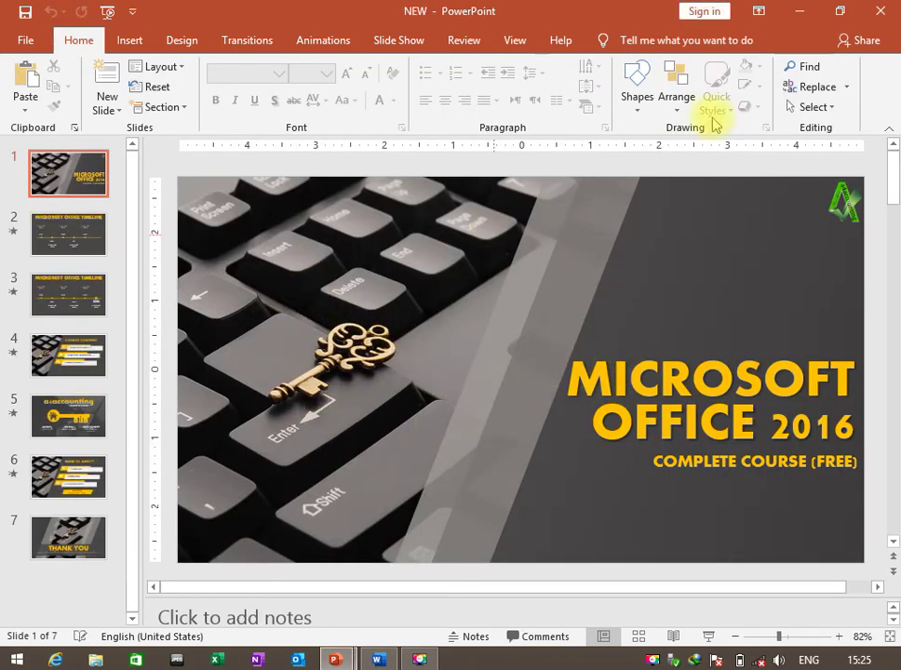
left_click(876, 8)
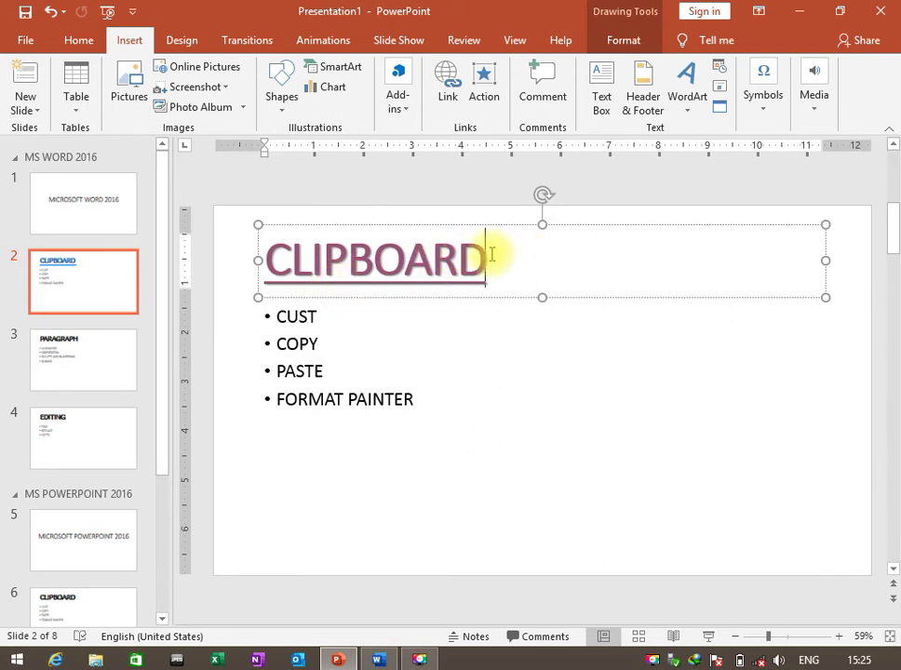
Remove the hyperlink from the CLIPBOARD title so it is plain text.
left_click_drag(490, 255, 258, 255)
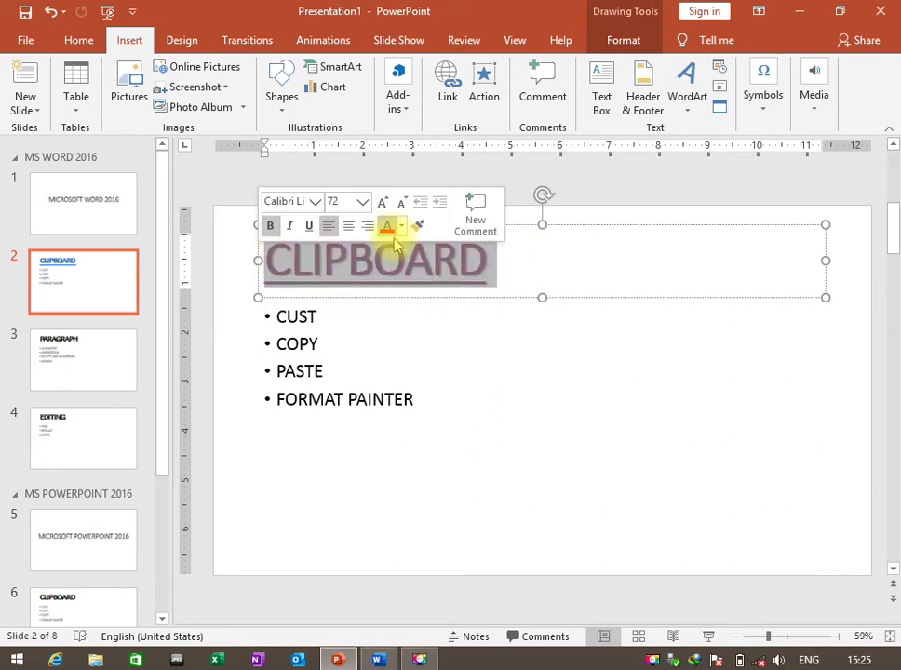
left_click(438, 275)
right_click(437, 276)
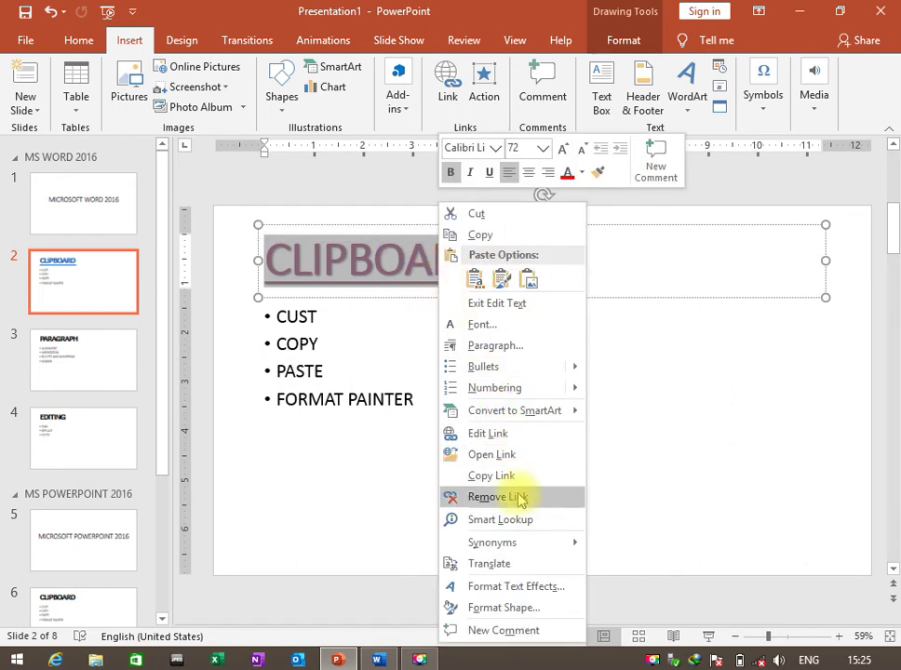
left_click(498, 497)
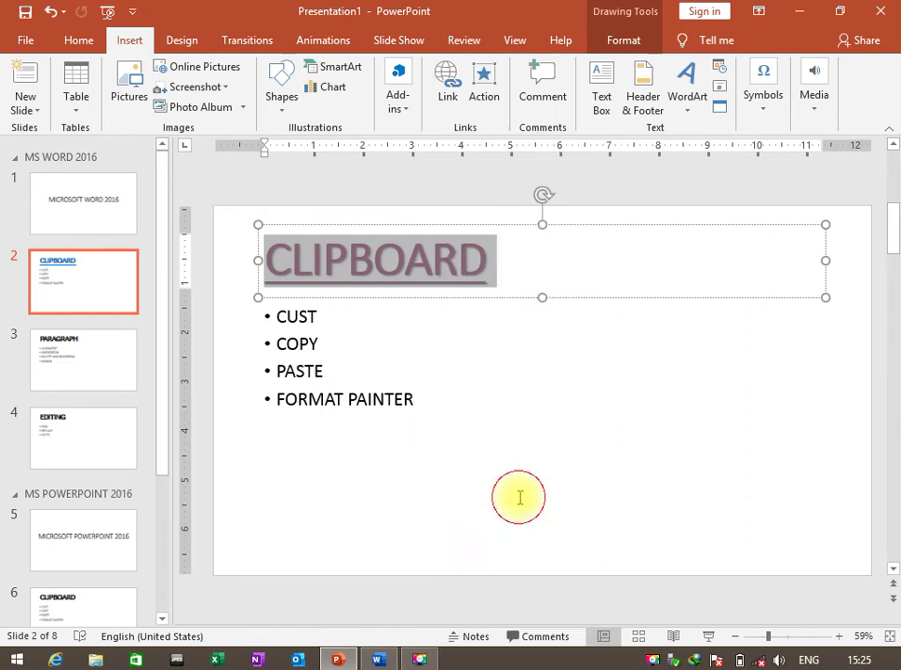
left_click(543, 258)
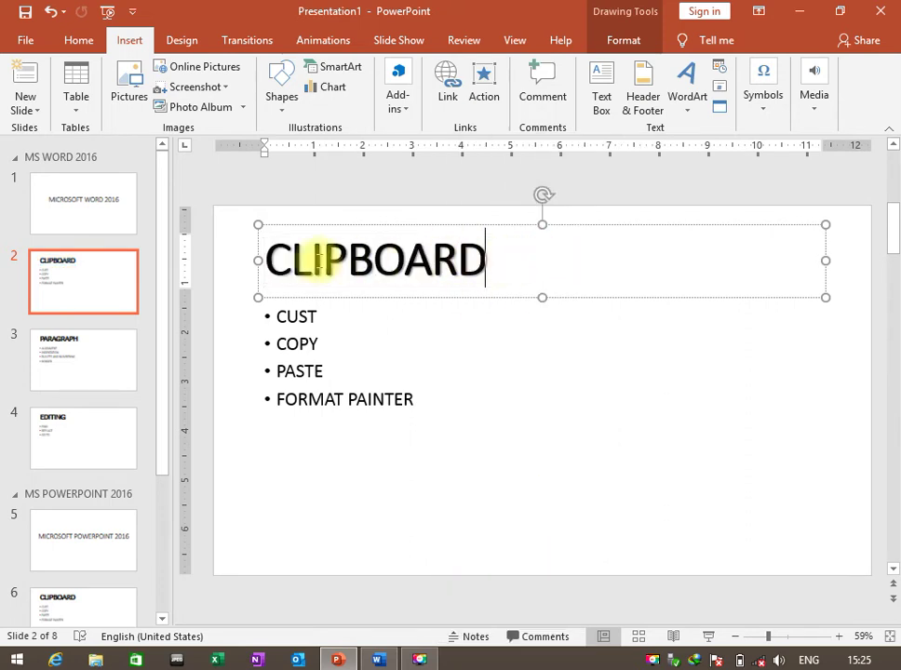
left_click(490, 261)
left_click_drag(487, 261, 279, 261)
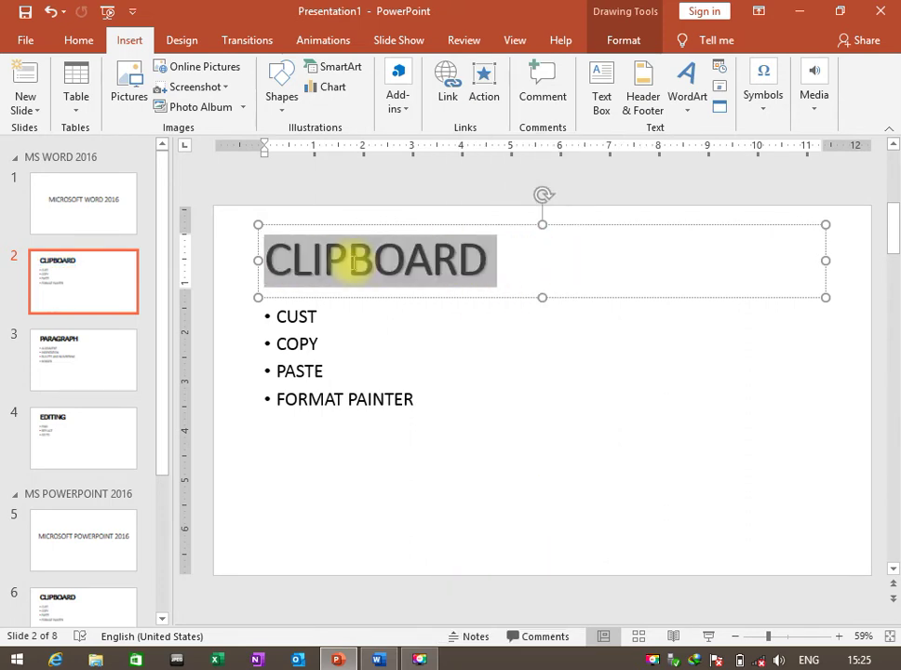
Correct the bullet CUST to CUT and open the link settings for CUT.
double_click(320, 317)
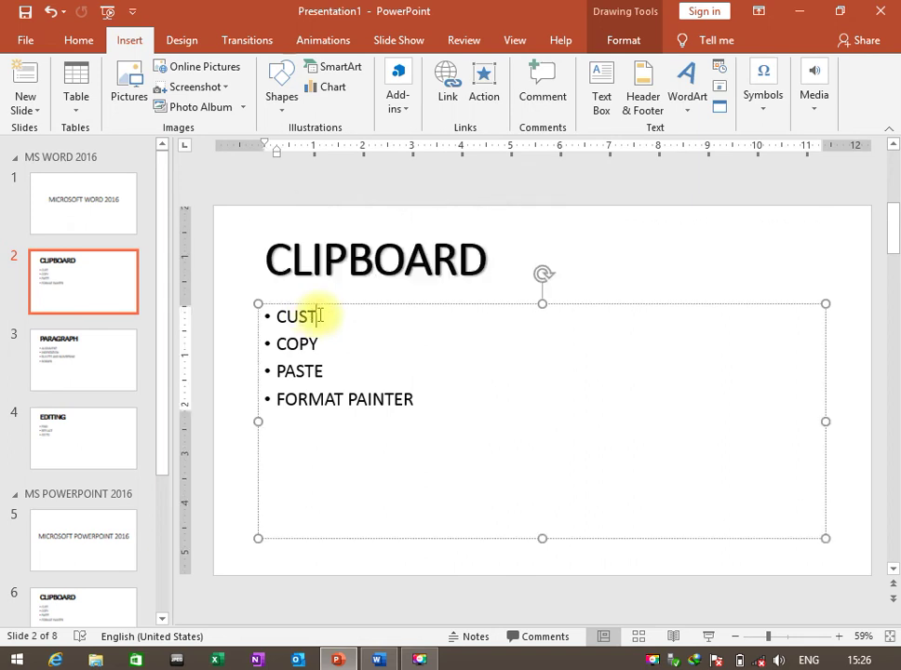
left_click(296, 316)
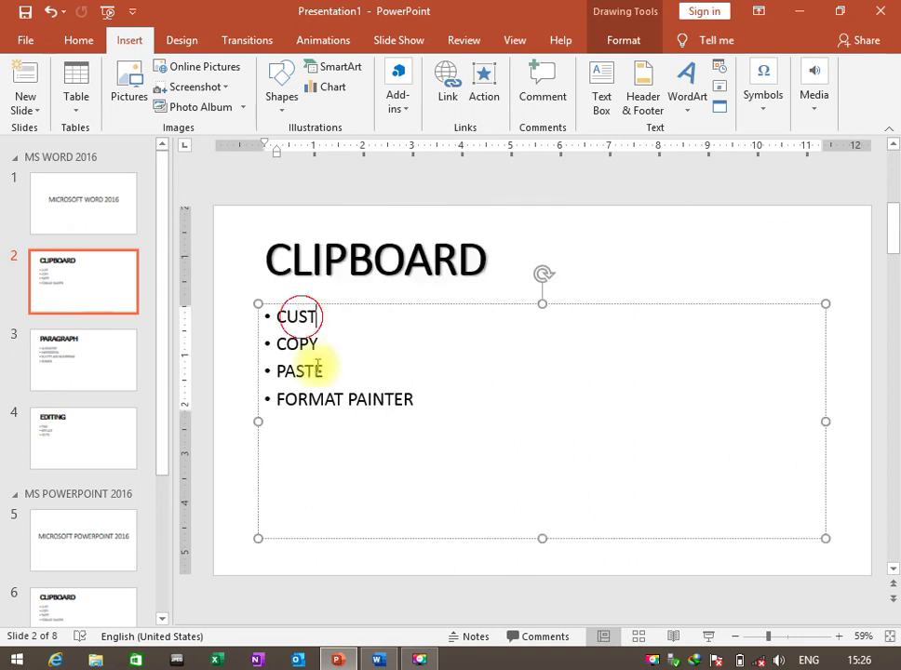
key("BackSpace")
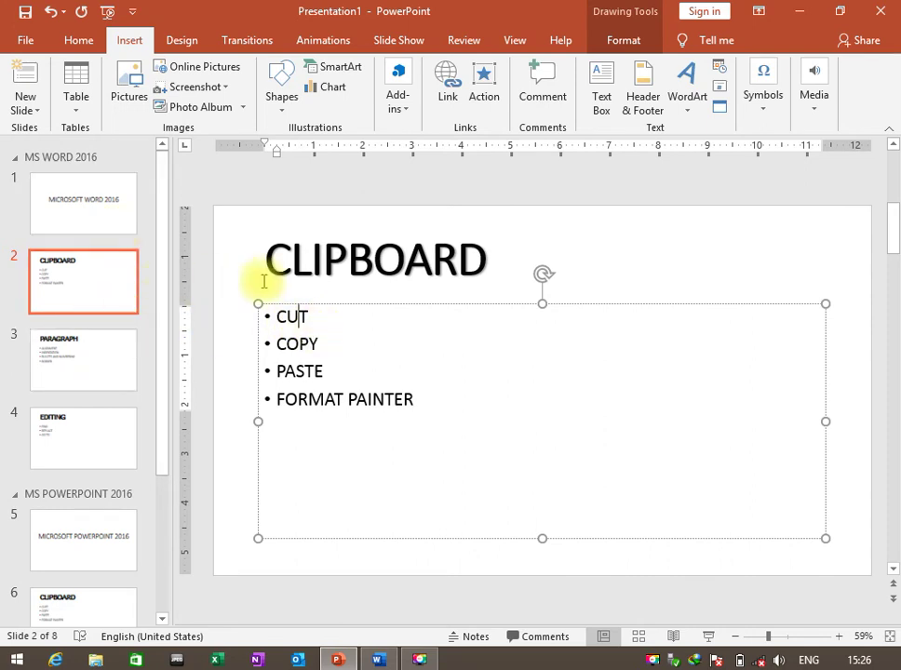
double_click(294, 316)
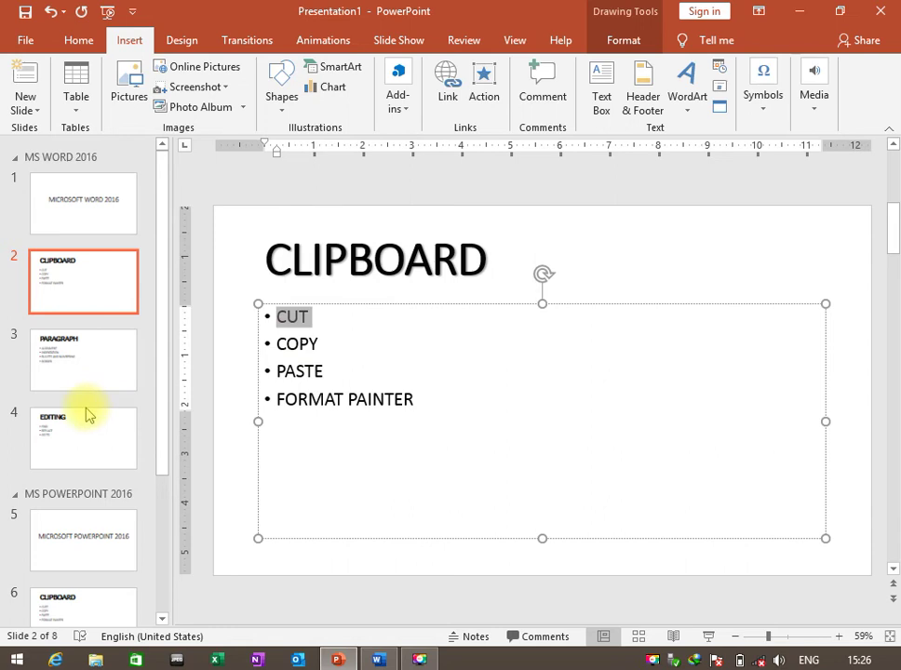
scroll(86, 414, "down", 1)
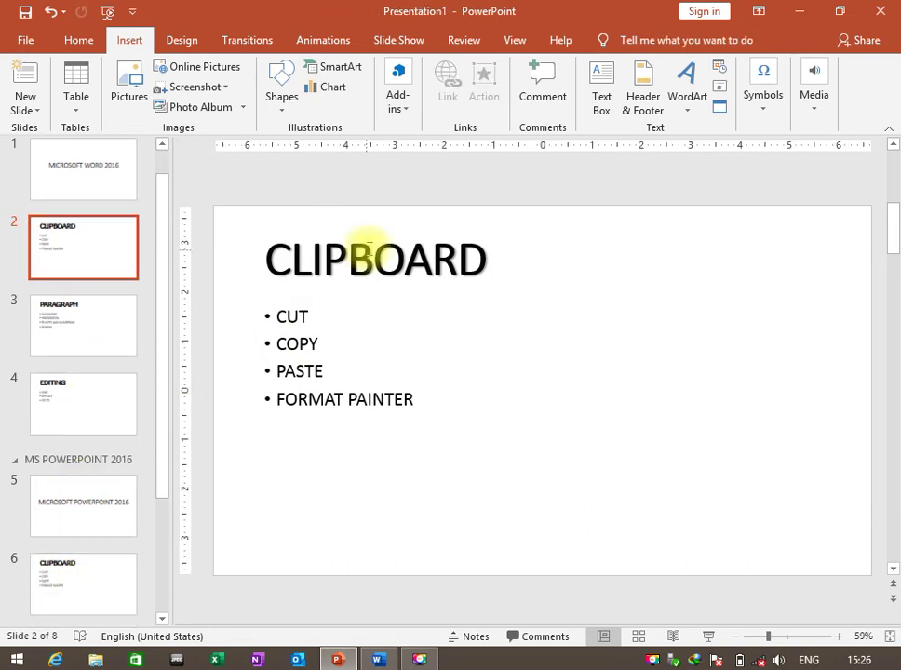
left_click(308, 318)
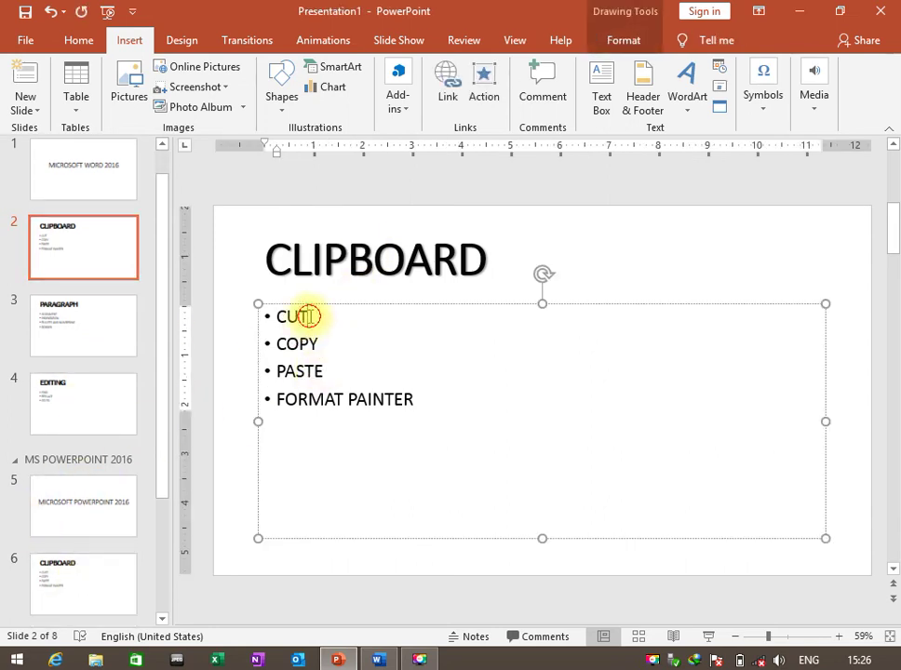
left_click_drag(308, 317, 286, 318)
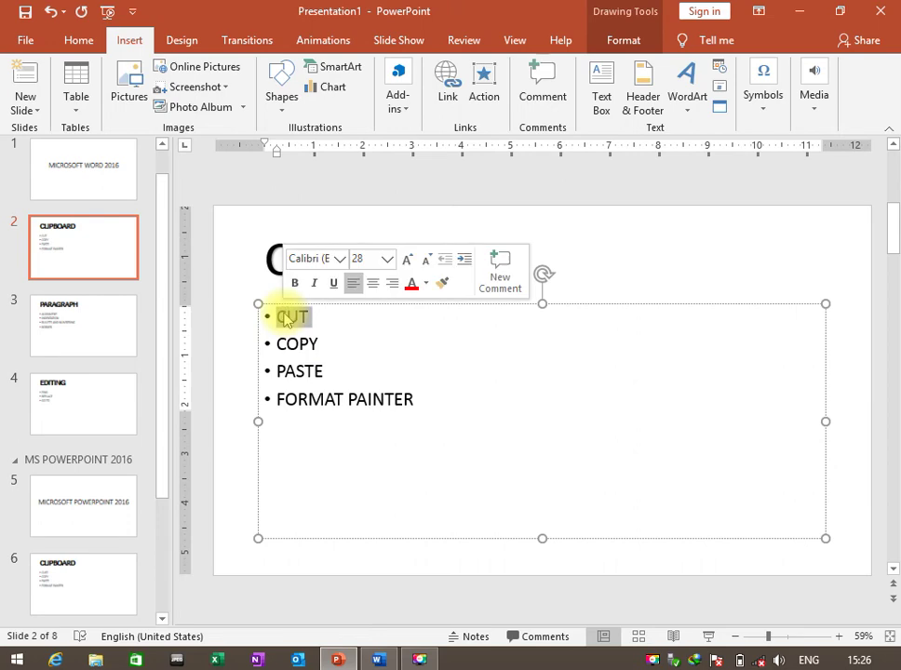
left_click(449, 93)
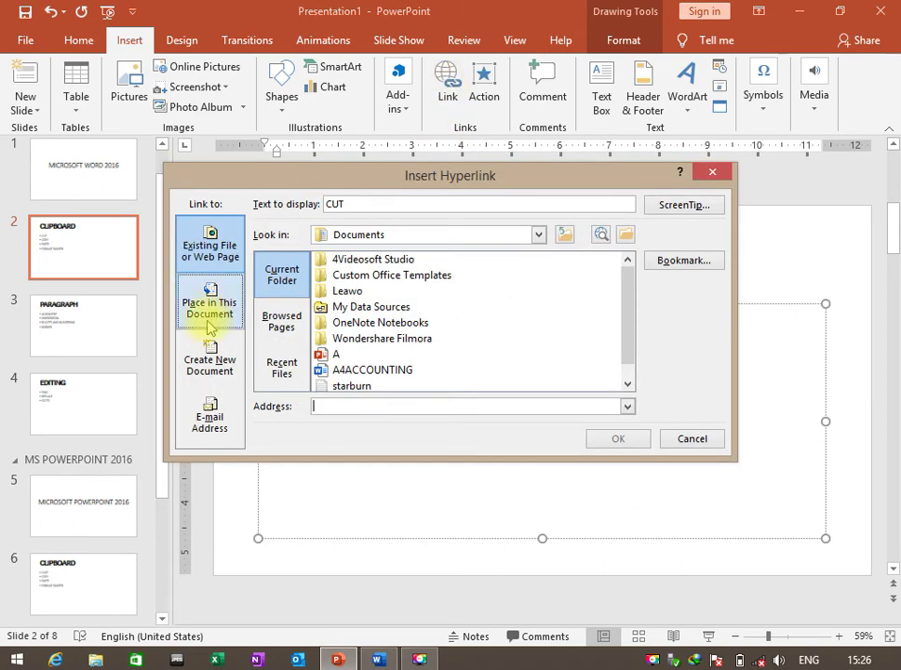
Link the word CUT to slide 6, CLIPBOARD, in this presentation.
left_click(212, 307)
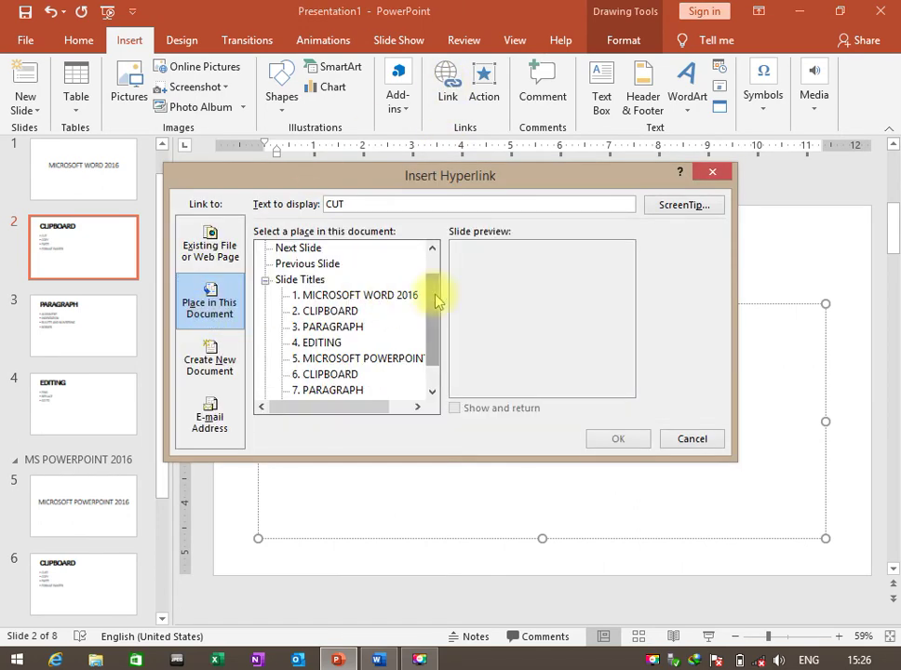
left_click_drag(435, 298, 440, 318)
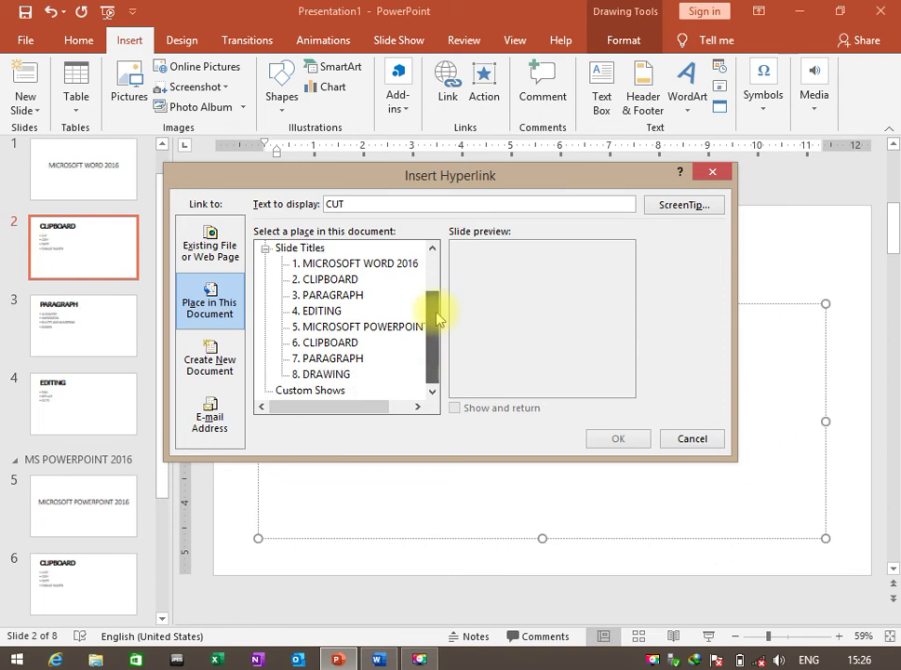
left_click(335, 345)
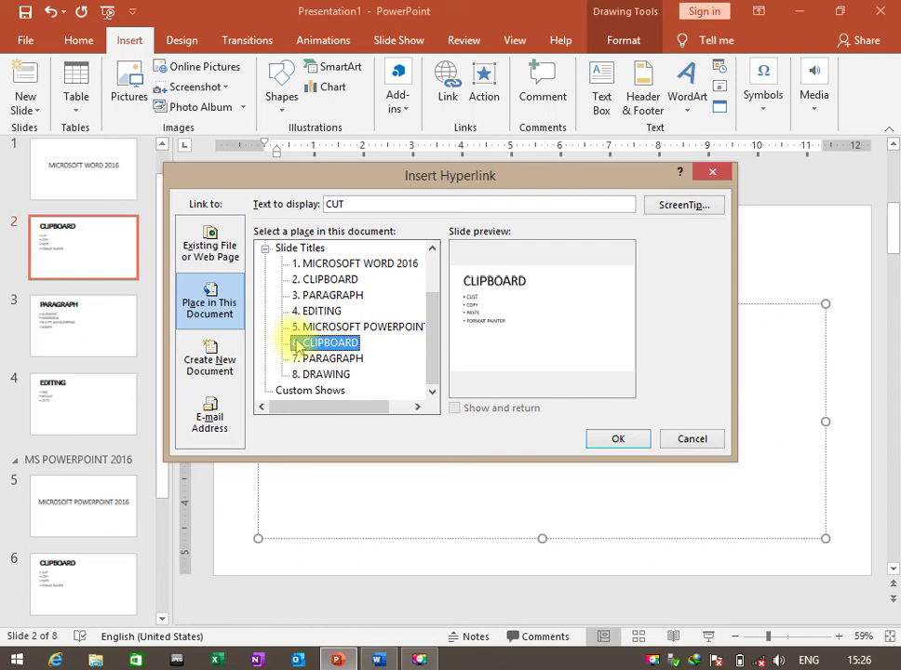
left_click(617, 439)
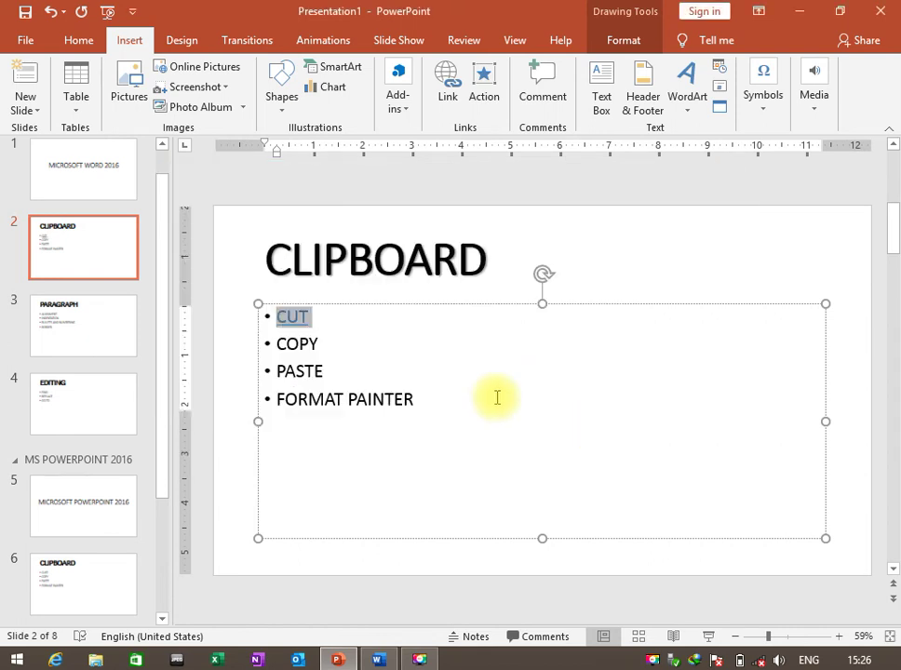
left_click(320, 325)
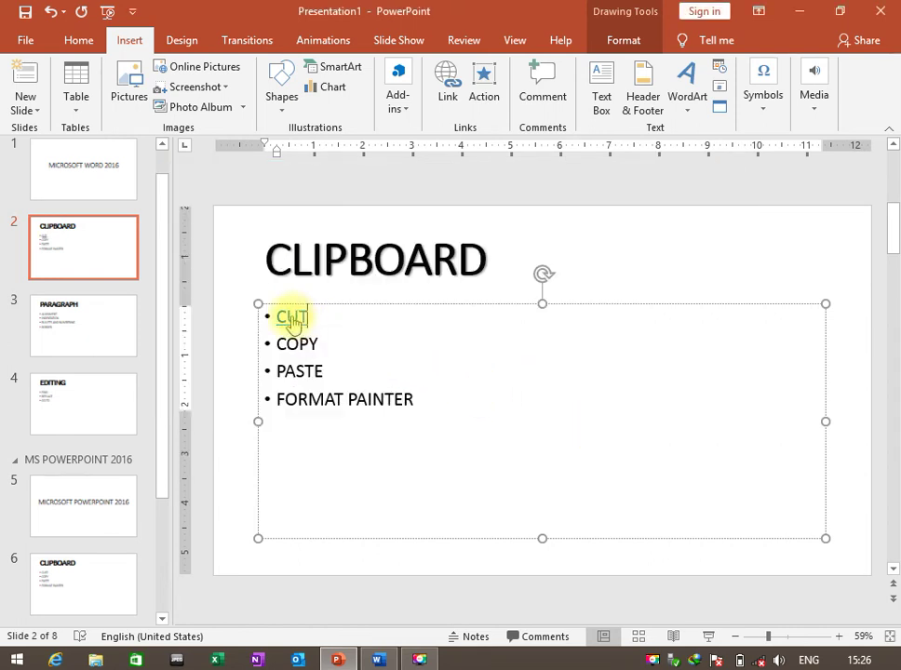
Follow the CUT link to slide 6, fix its CUST to CUT, and return to slide 2.
left_click(291, 320, "ctrl")
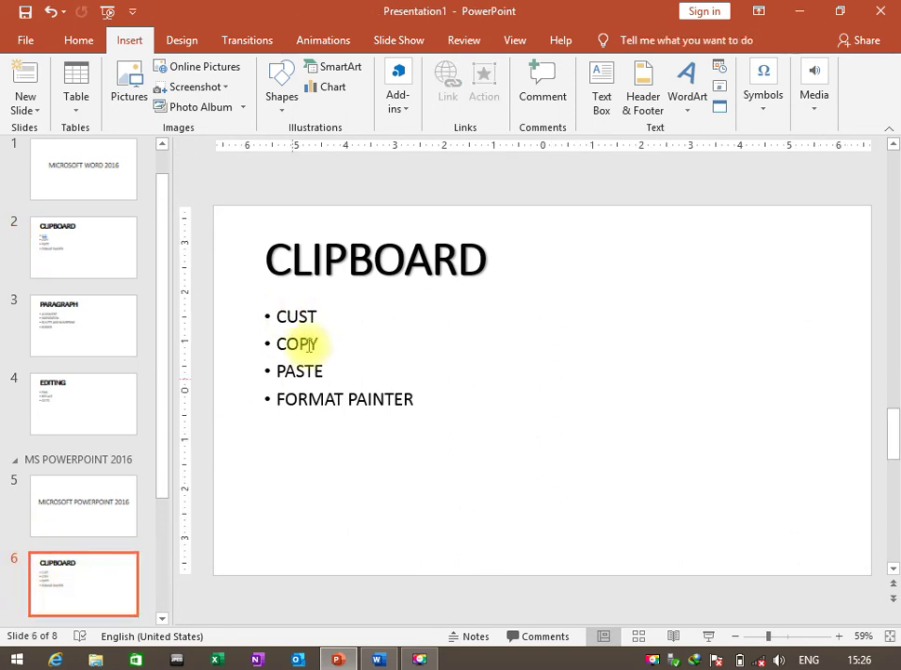
left_click_drag(295, 316, 305, 317)
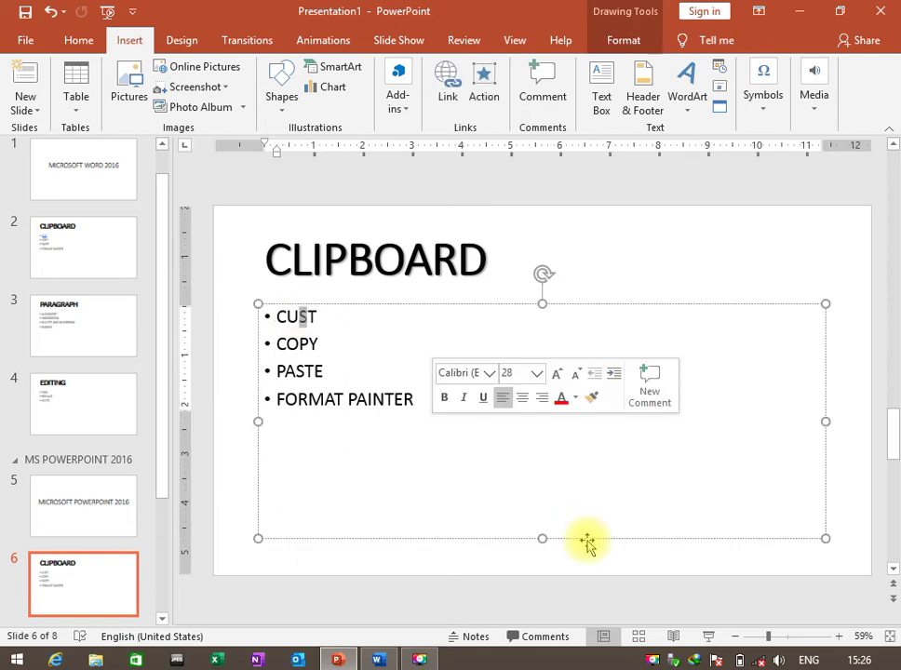
key("BackSpace")
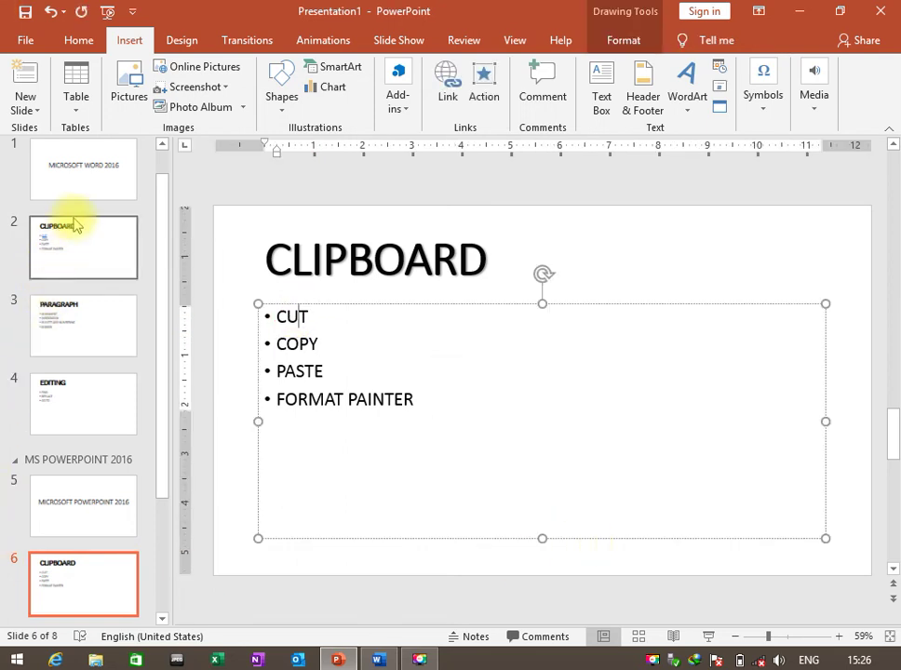
left_click(76, 247)
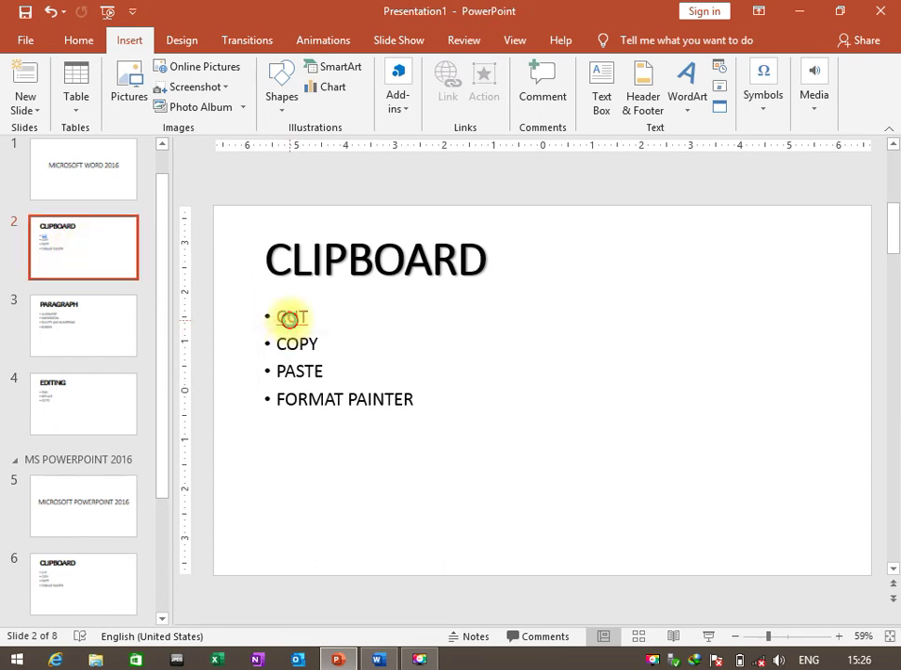
scroll(290, 318, "down", 4)
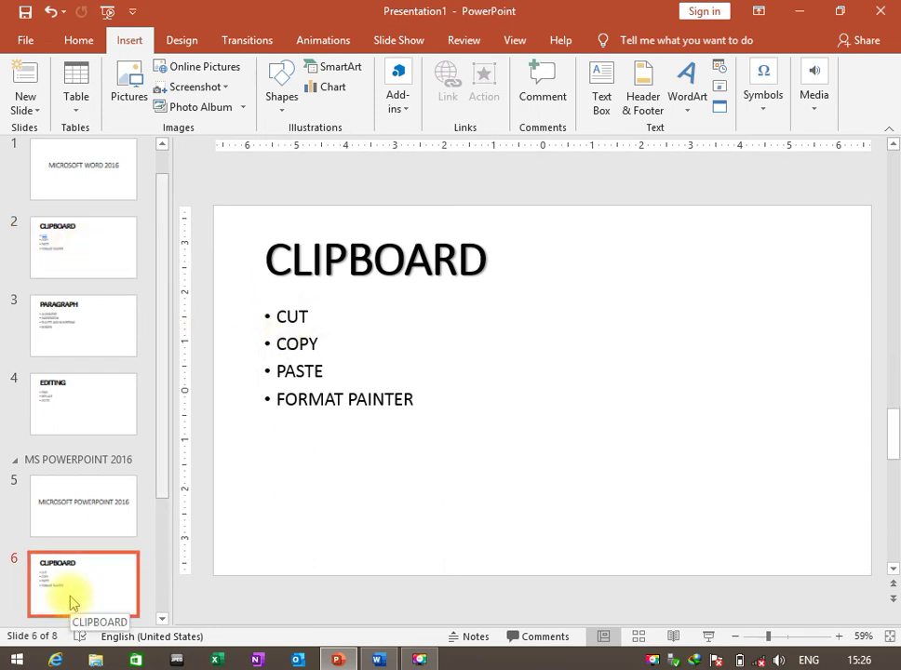
left_click(119, 259)
Remove the link from CUT, then cancel a trial Create New Document link.
double_click(303, 317)
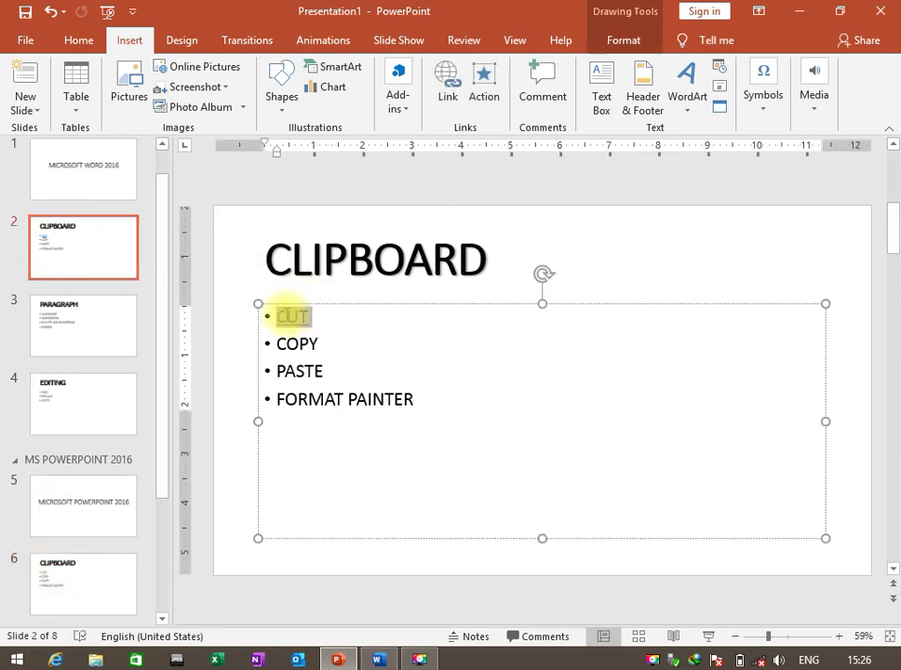
left_click(446, 90)
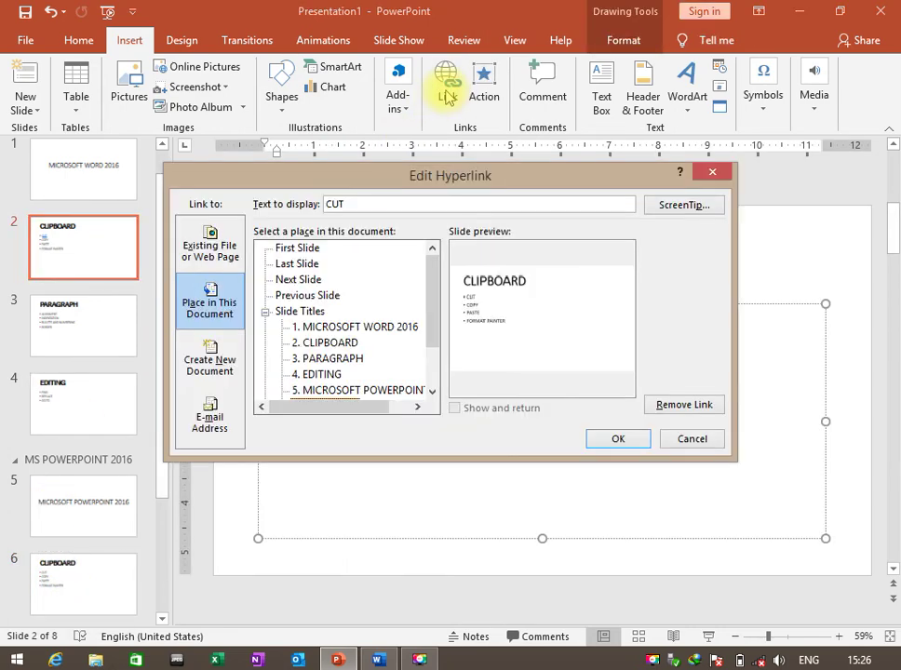
left_click(688, 407)
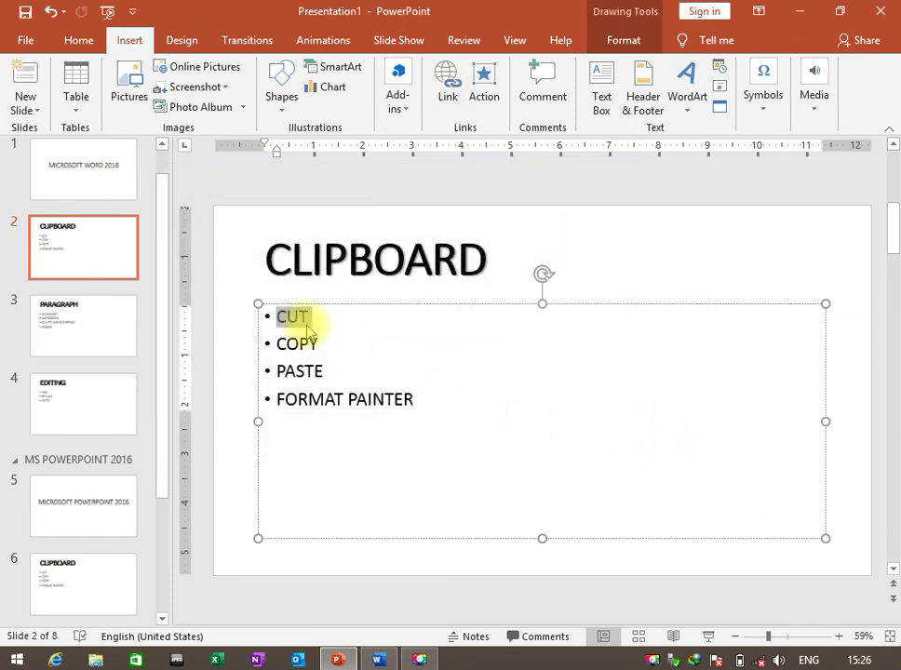
left_click(448, 89)
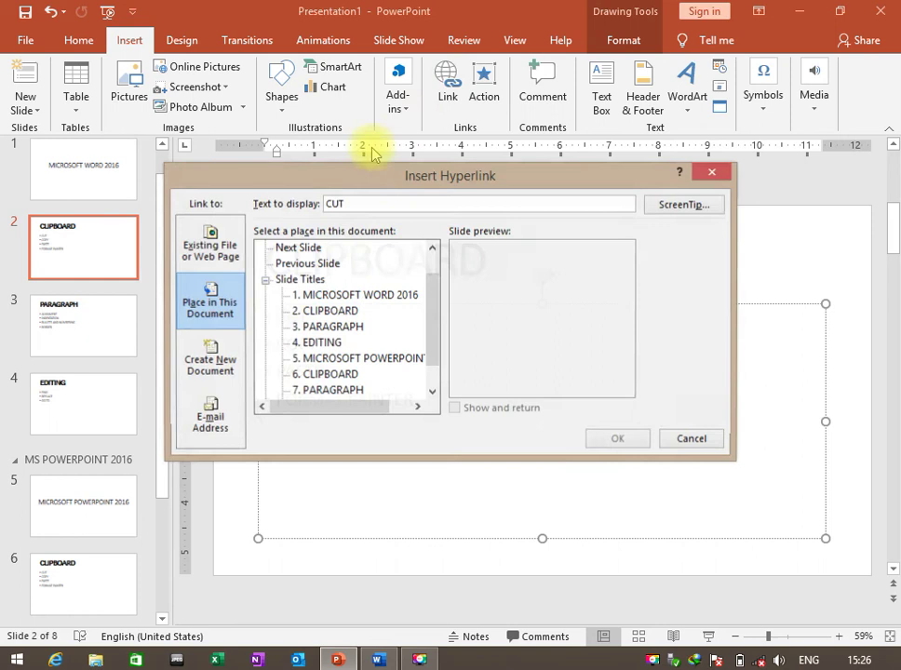
left_click(214, 381)
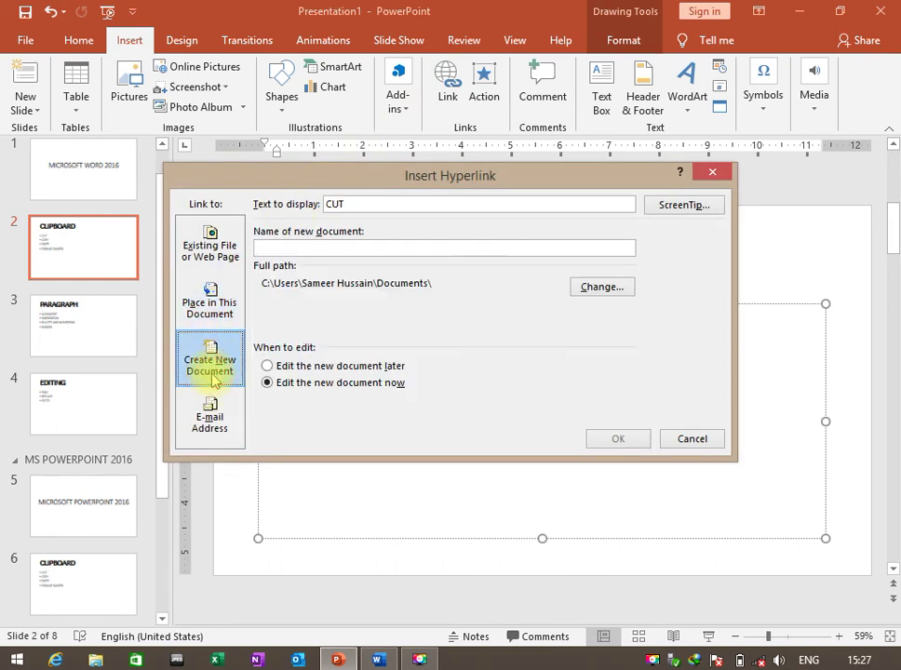
left_click(305, 248)
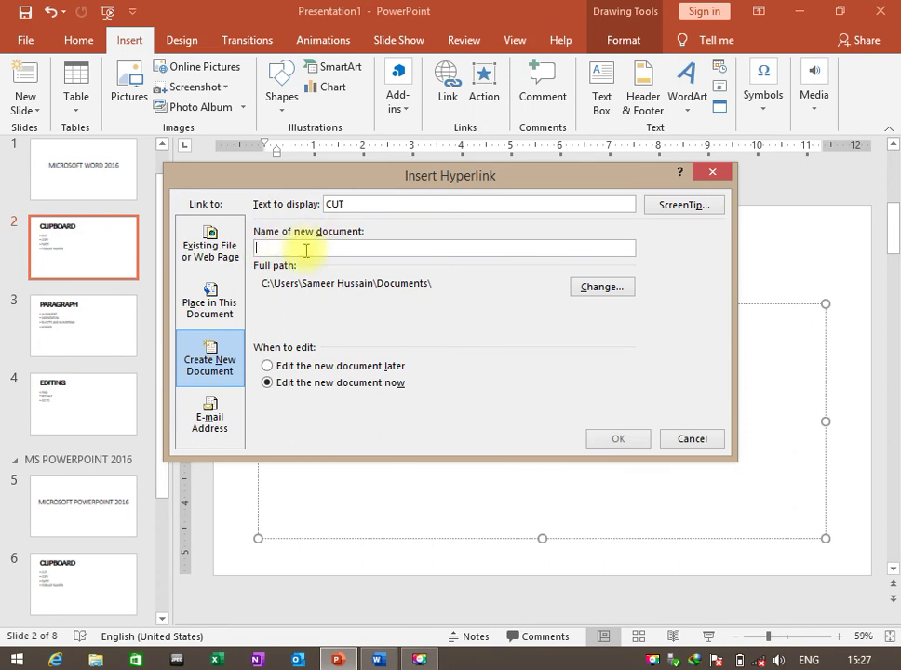
left_click(692, 438)
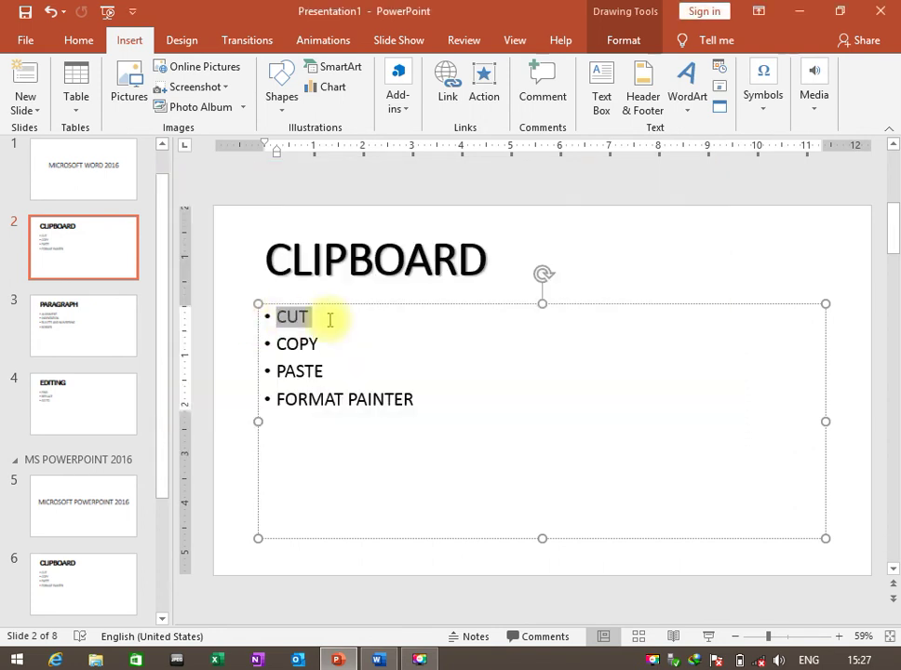
Link slide 1's MICROSOFT WORD 2016 title to a new document named word, edited later.
left_click(56, 165)
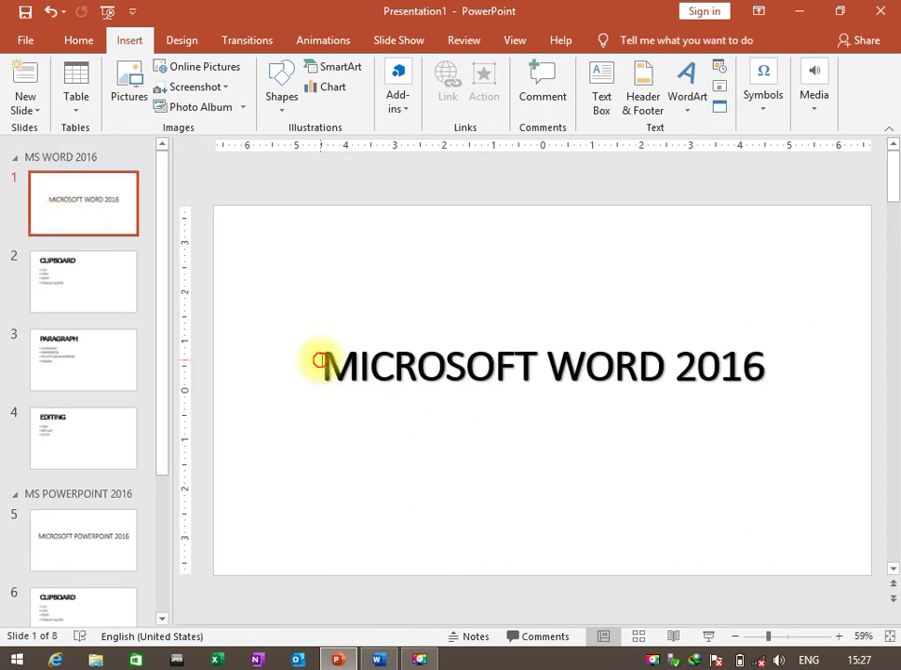
left_click_drag(318, 363, 735, 365)
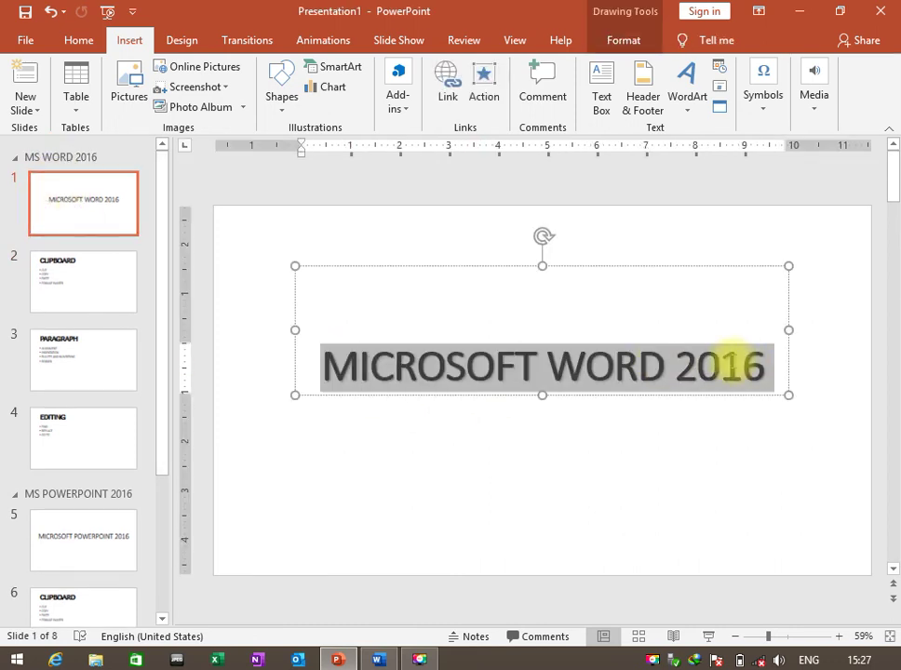
left_click(447, 97)
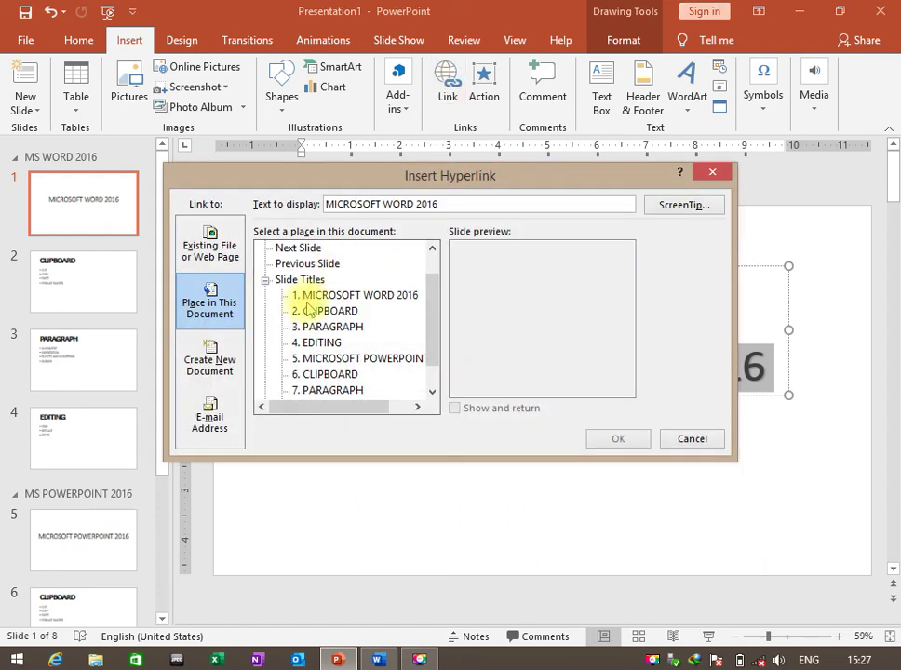
left_click(220, 365)
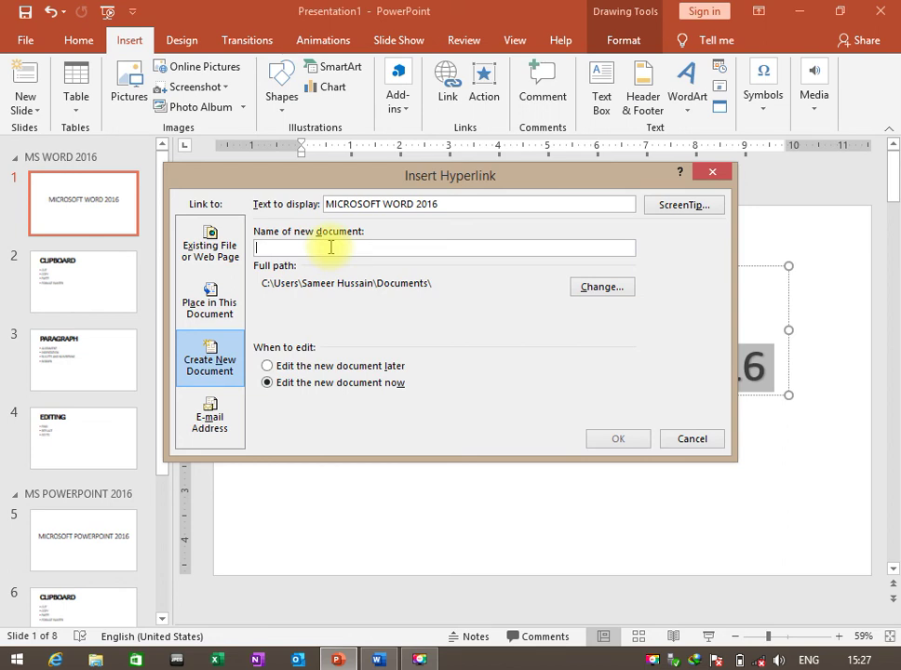
left_click(330, 247)
type("word")
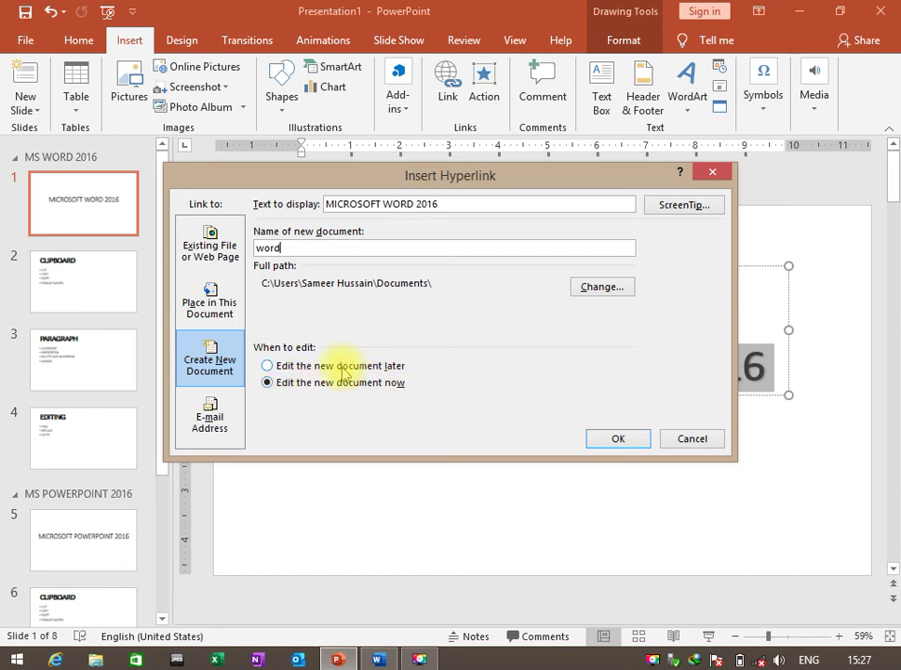
left_click(342, 366)
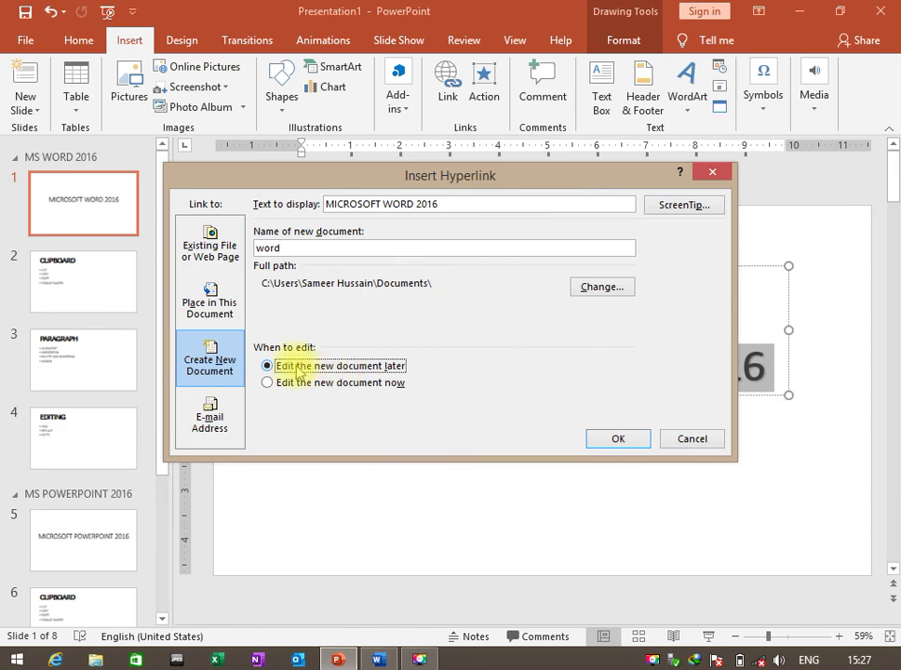
left_click(610, 445)
left_click(599, 409)
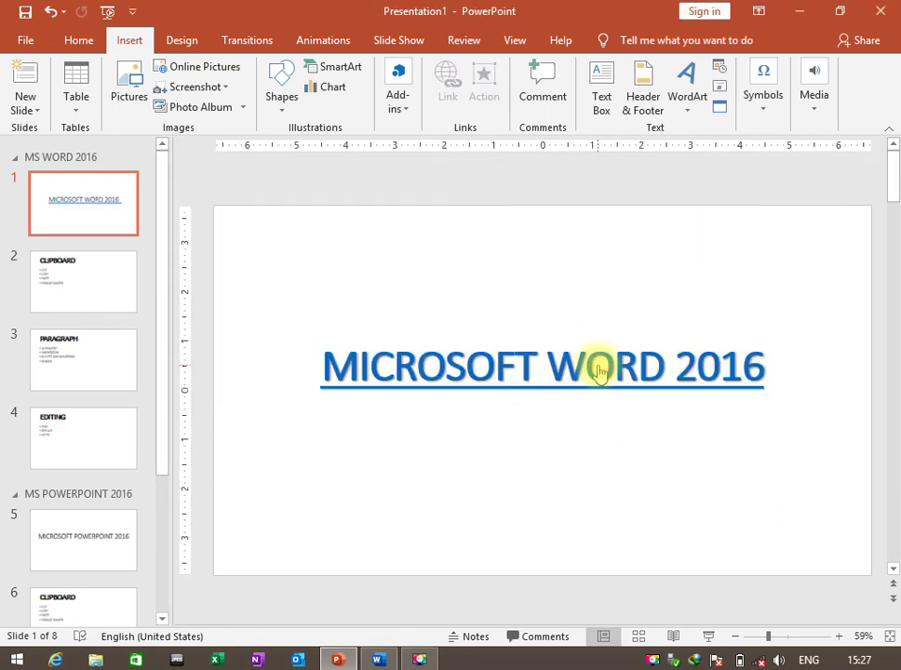
Open the title's linked word document past the security notice, close it, and undo the link.
left_click(599, 370, "ctrl")
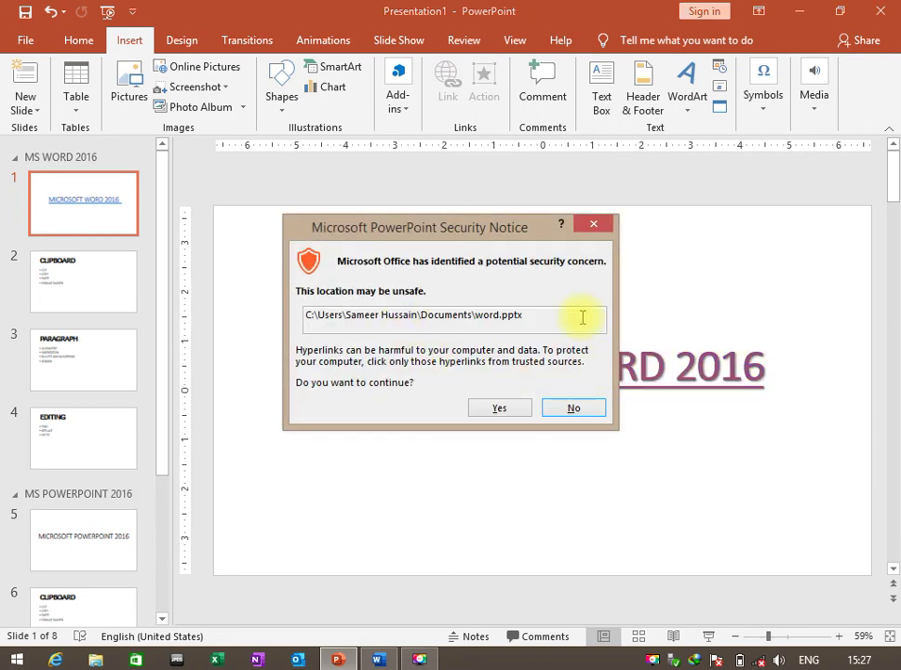
left_click(507, 412)
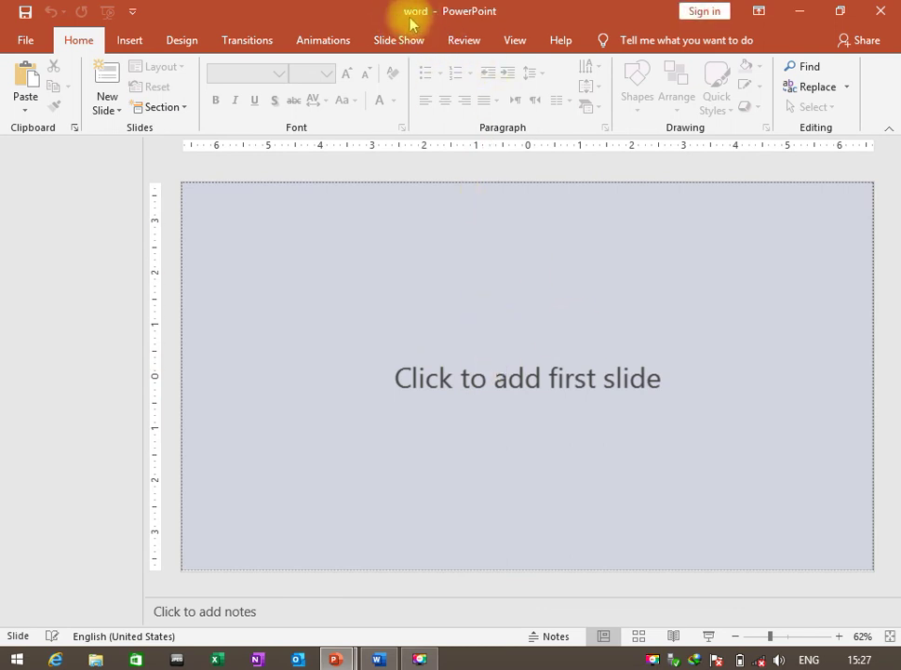
left_click(880, 17)
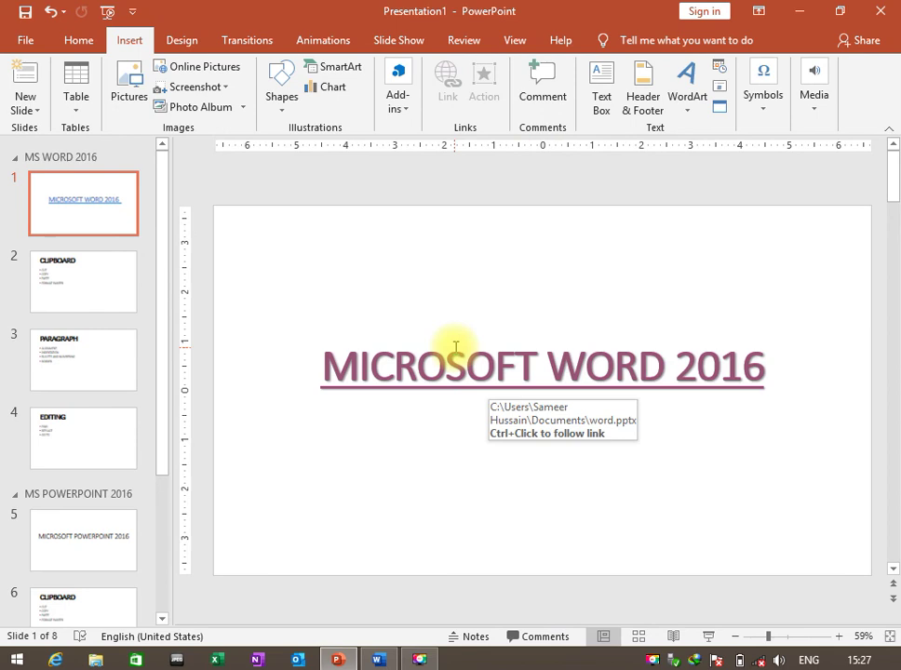
key("ctrl+z")
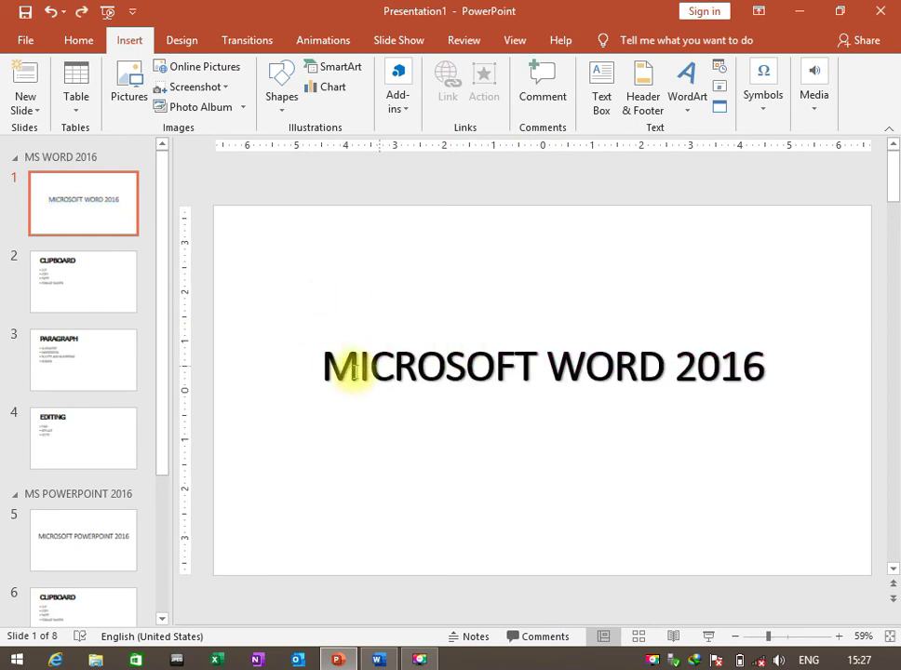
Give the MICROSOFT WORD 2016 title an e-mail link to a recently used address.
left_click_drag(323, 366, 767, 367)
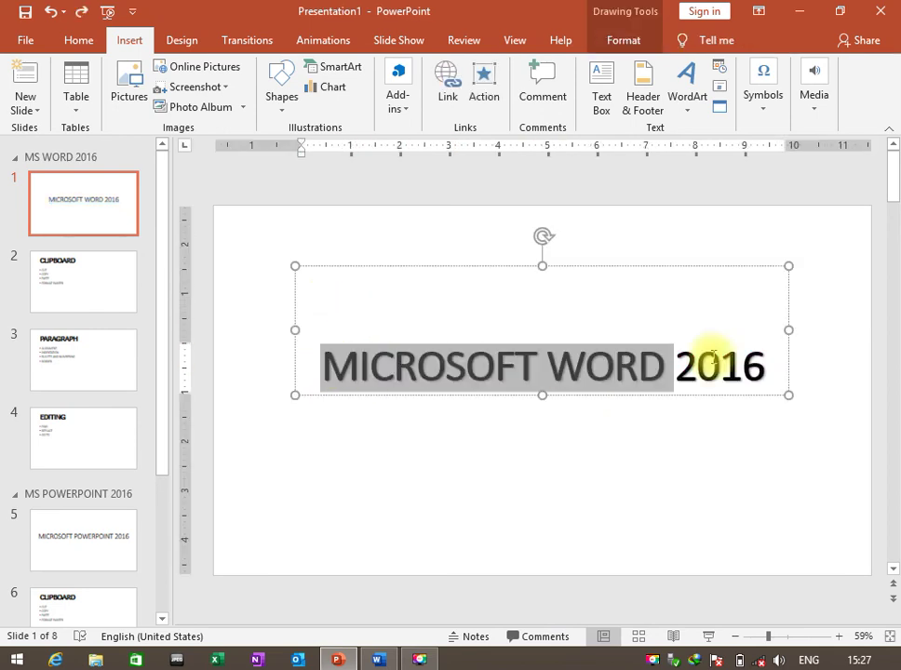
left_click(447, 97)
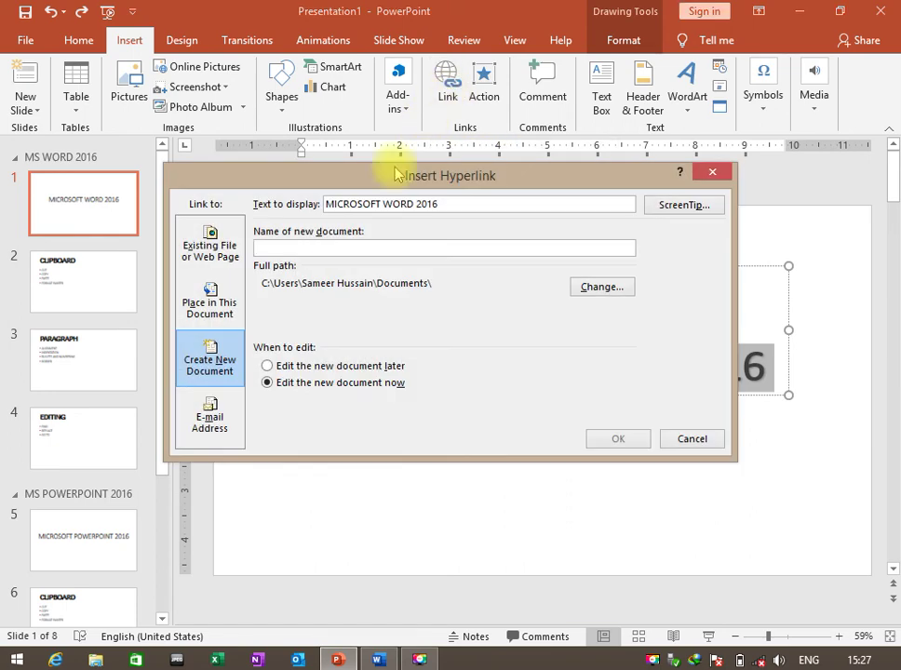
left_click(210, 428)
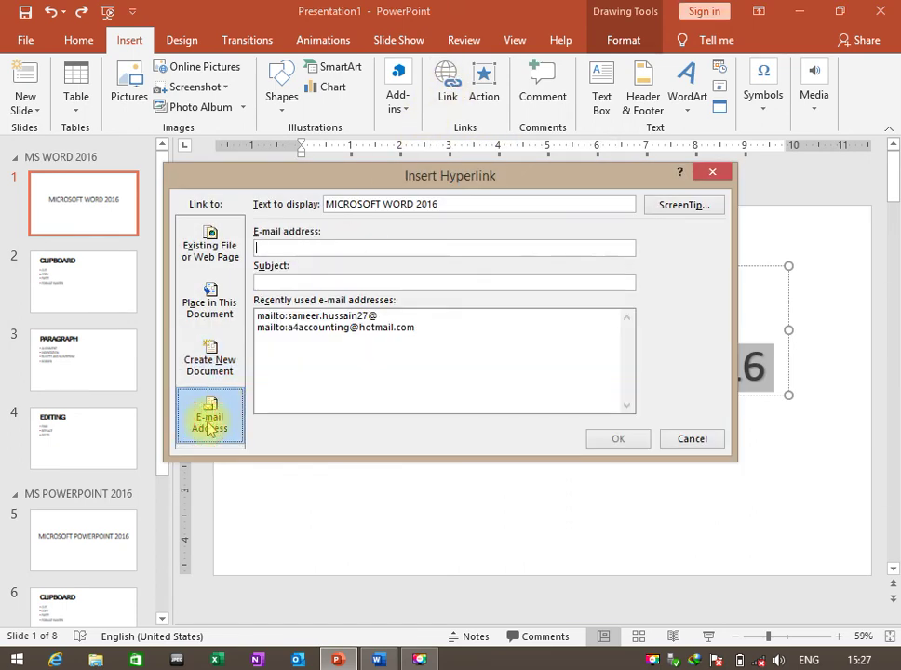
left_click(397, 251)
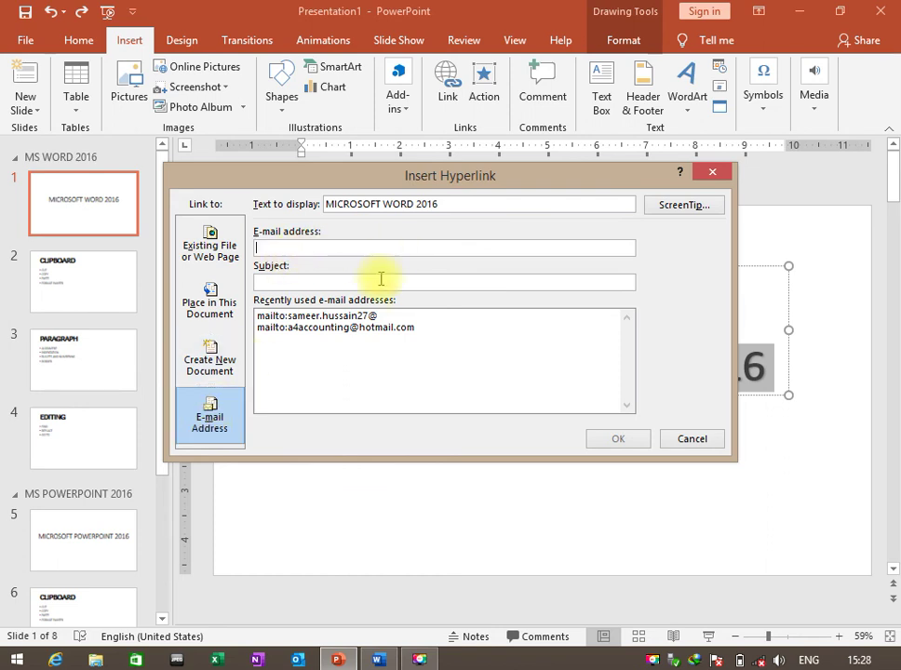
left_click(352, 327)
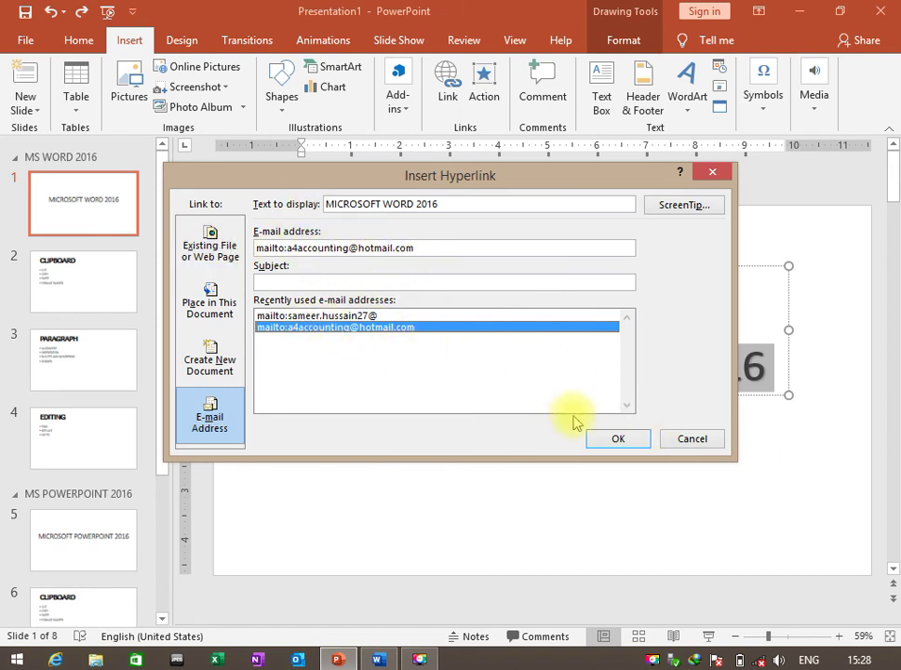
left_click(619, 441)
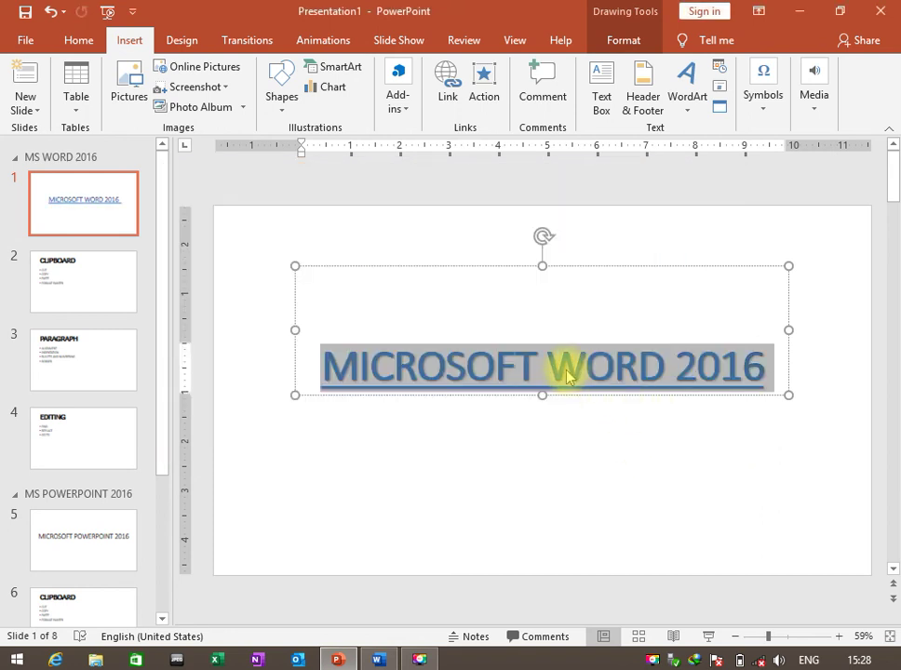
Close Presentation1 choosing Don't Save.
left_click(593, 412)
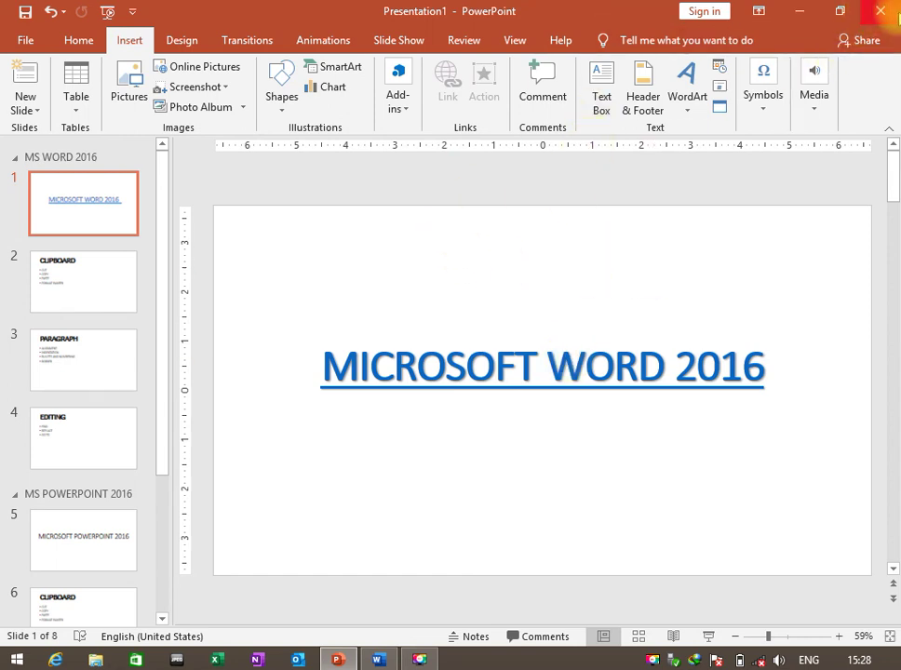
left_click(879, 12)
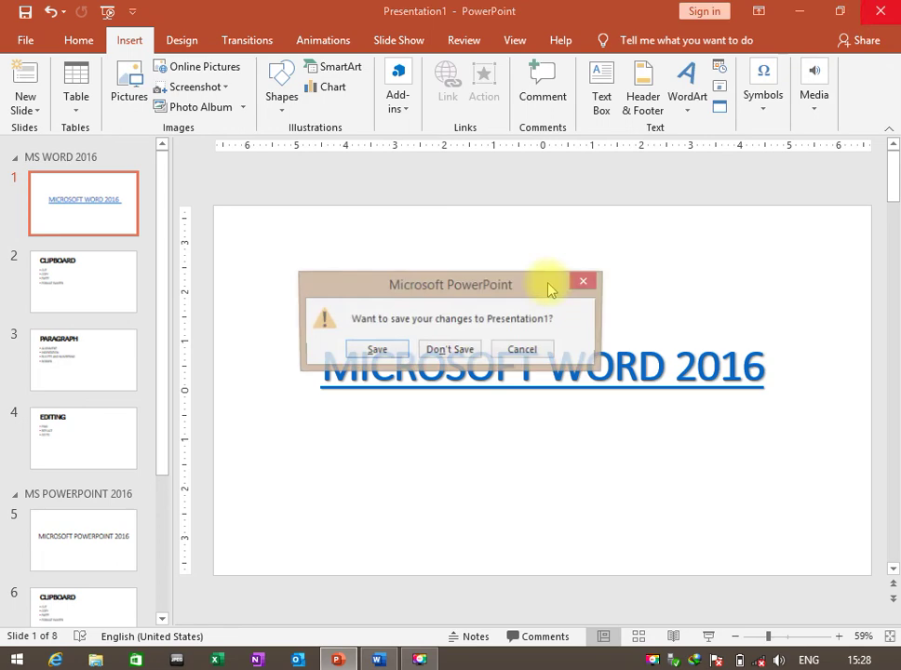
left_click(458, 349)
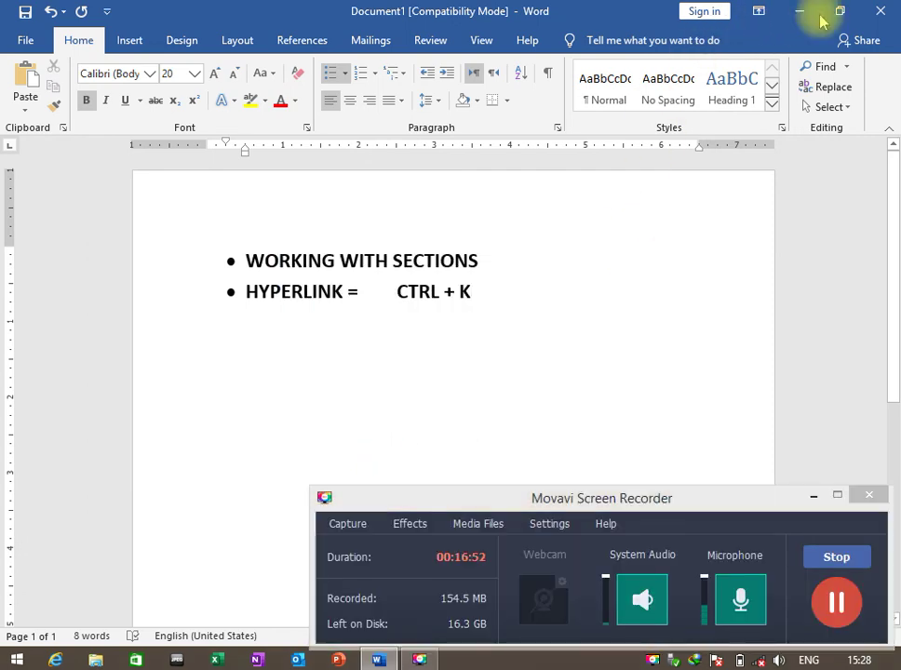
left_click(812, 495)
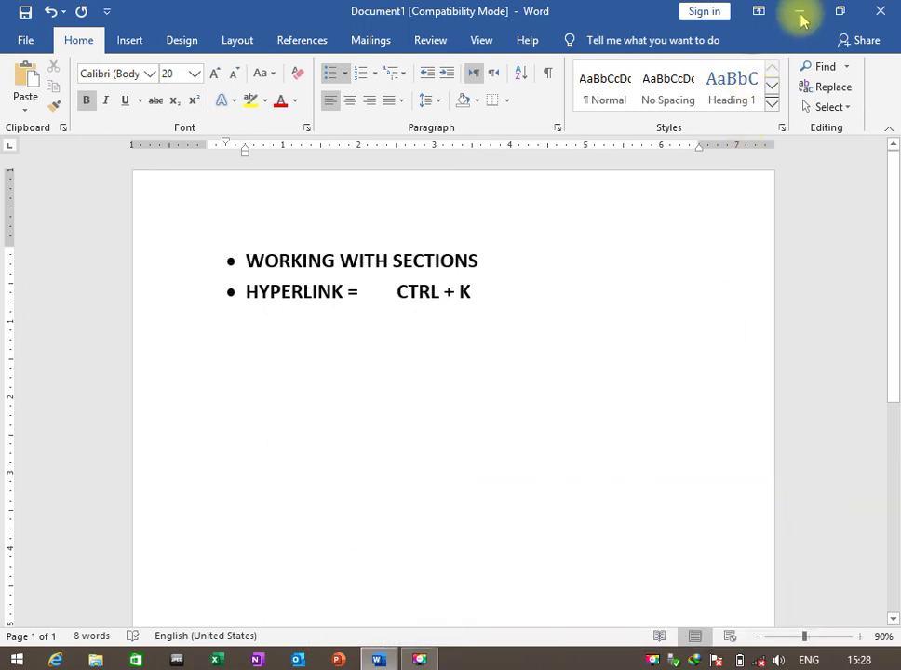